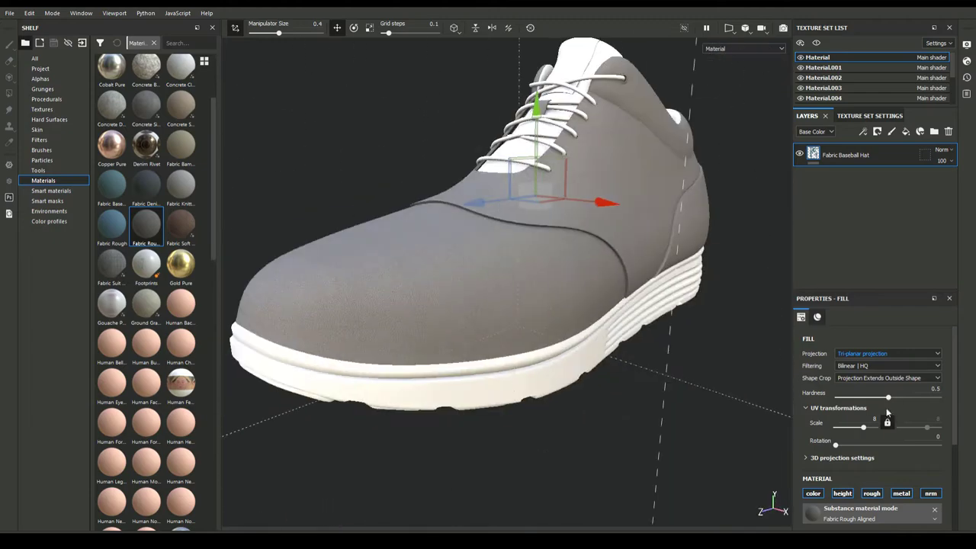
Check the orange fabric layer's visibility and give the top fabric copy a black mask.
scroll(844, 431, "down", 4)
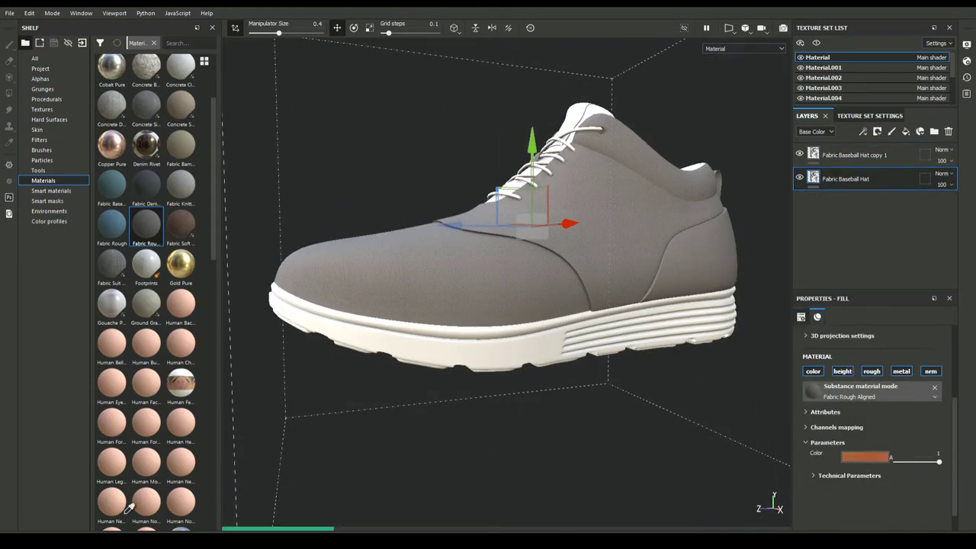
left_click(798, 178)
left_click(799, 179)
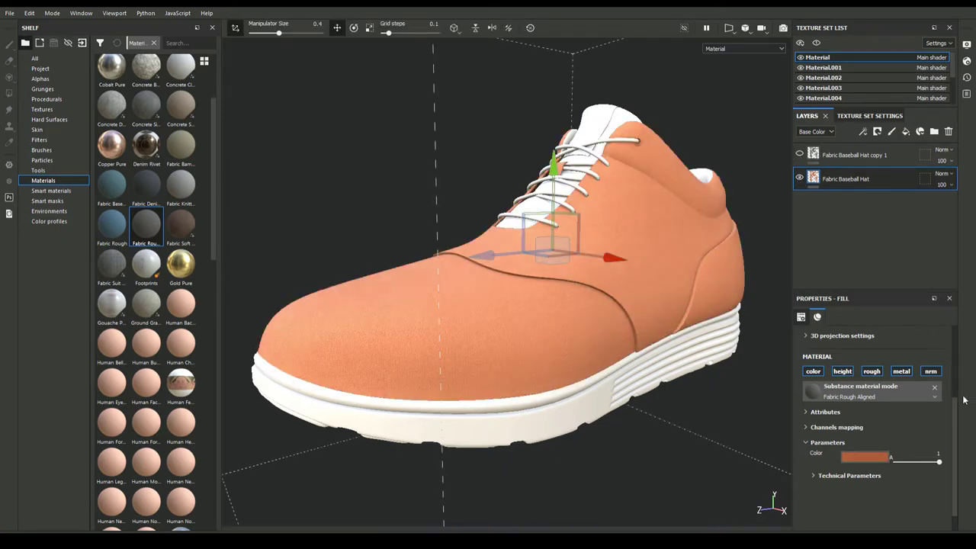
left_click(828, 154)
Try a Fill effect on the top copy's mask, undo it, and reselect the top copy layer.
key("1")
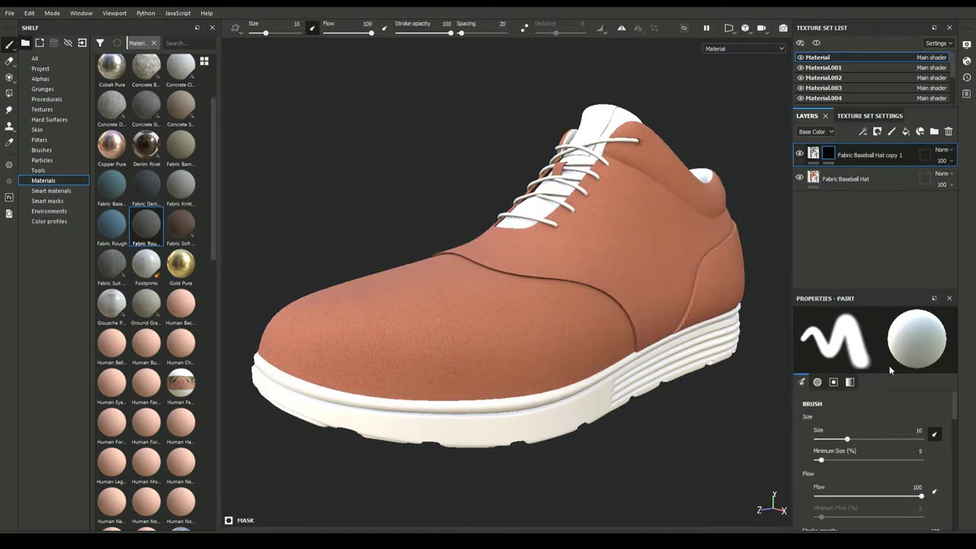
left_click(866, 197)
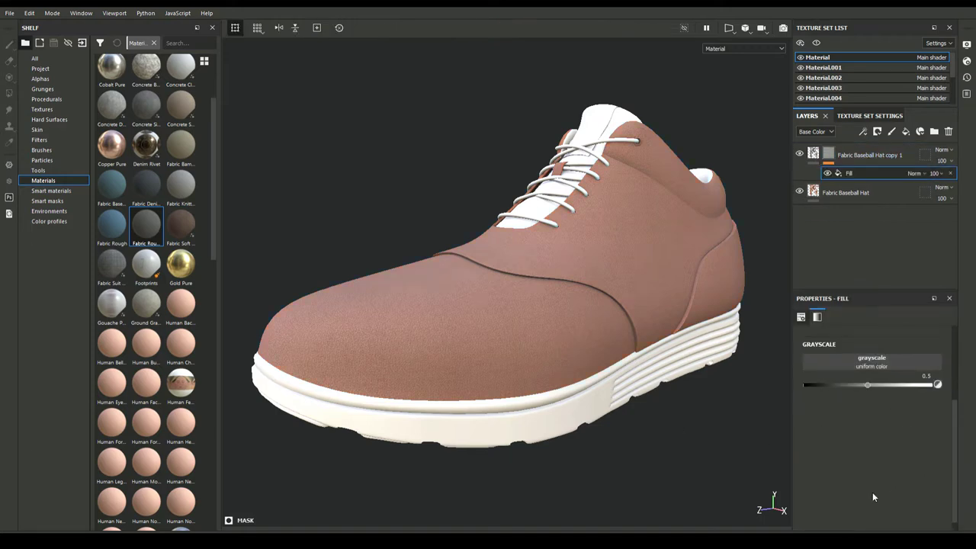
key("ctrl+z")
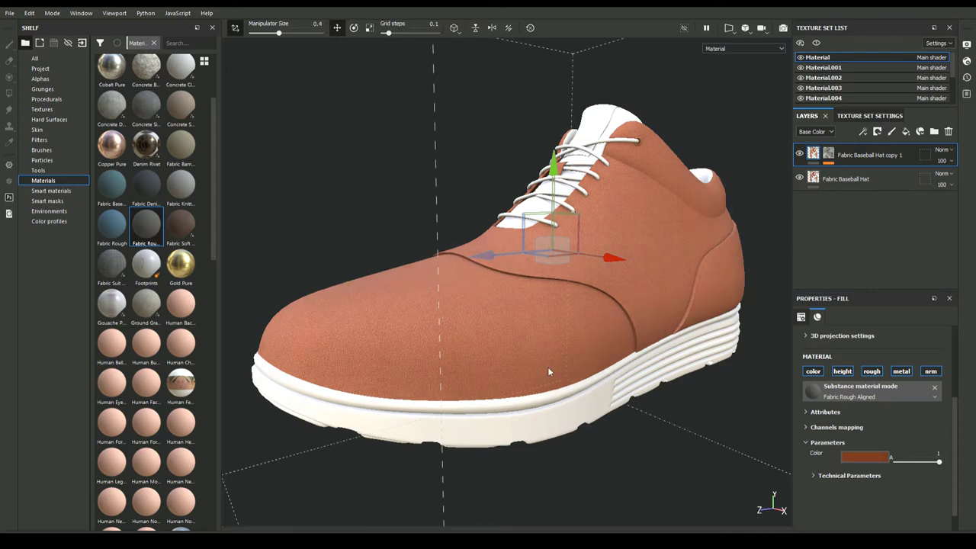
scroll(547, 367, "down", 5)
scroll(503, 288, "up", 6)
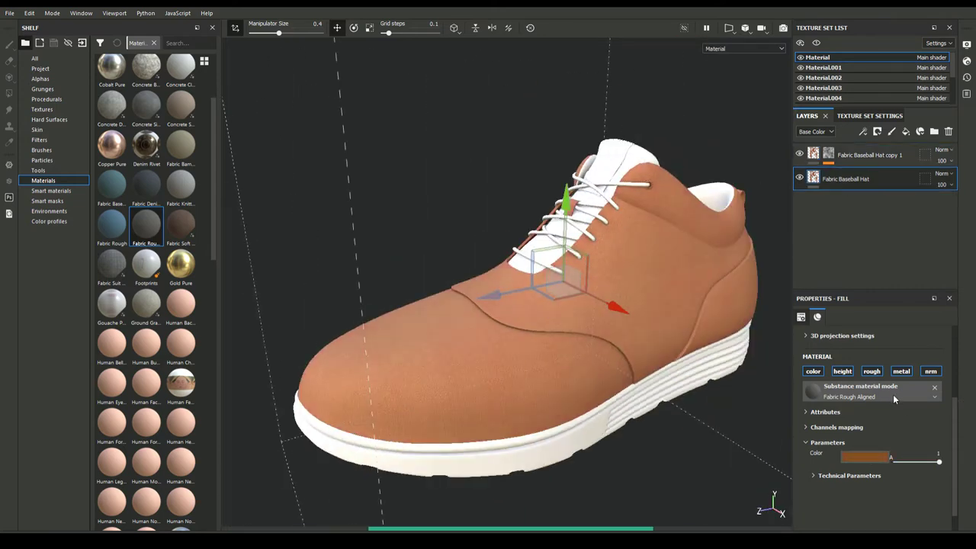
left_click(869, 155)
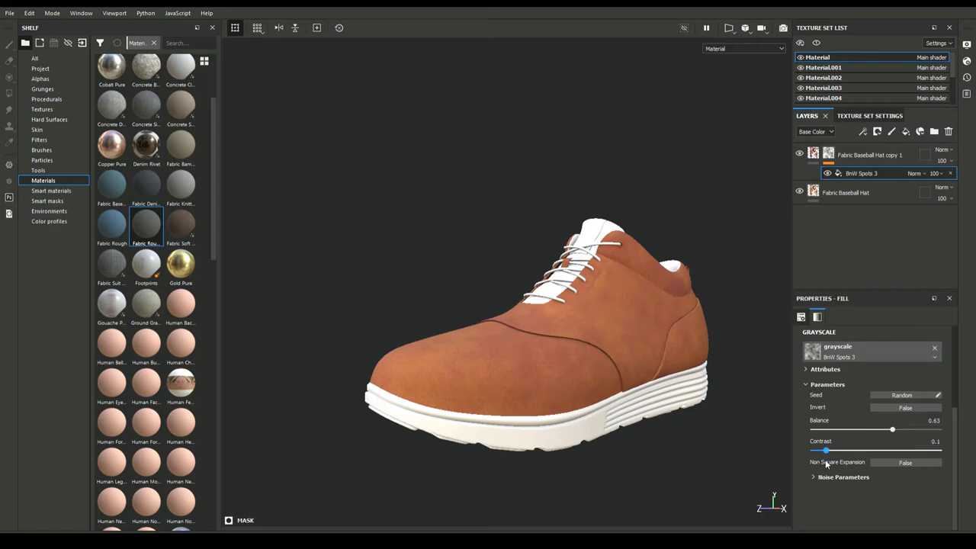
Add Levels above BnW Spots 3 in the top copy's mask and lower its white level to 0.861.
left_click(851, 156)
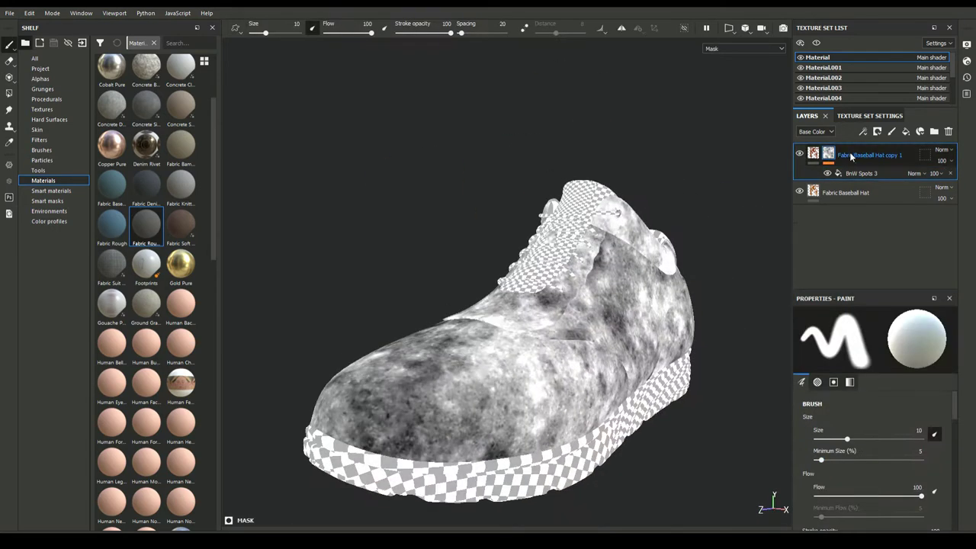
left_click(861, 173)
scroll(524, 348, "up", 3)
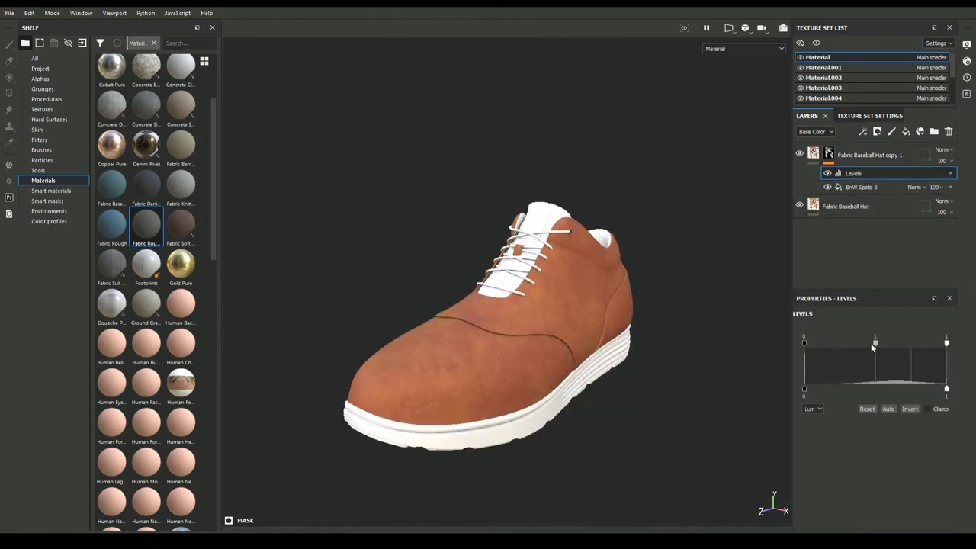
left_click(828, 153, "alt")
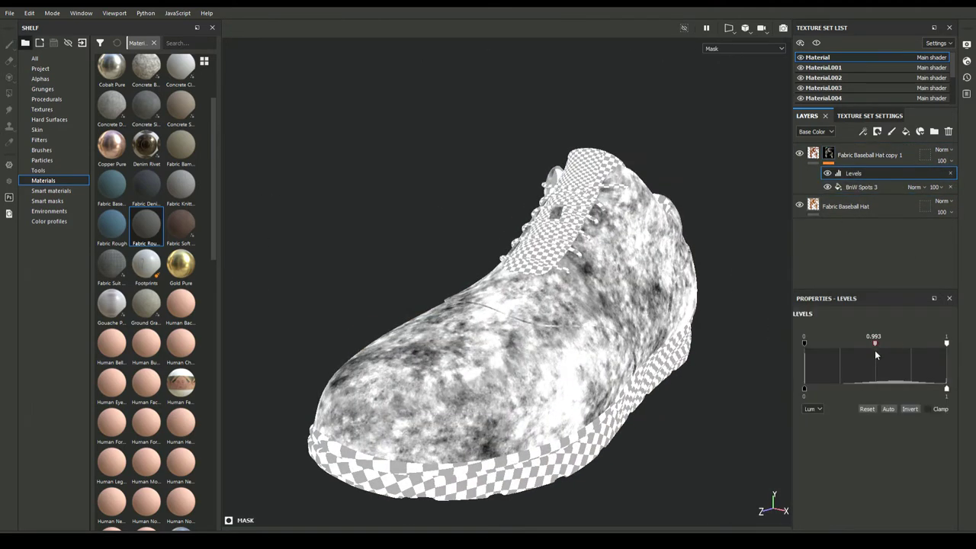
left_click_drag(946, 389, 925, 389)
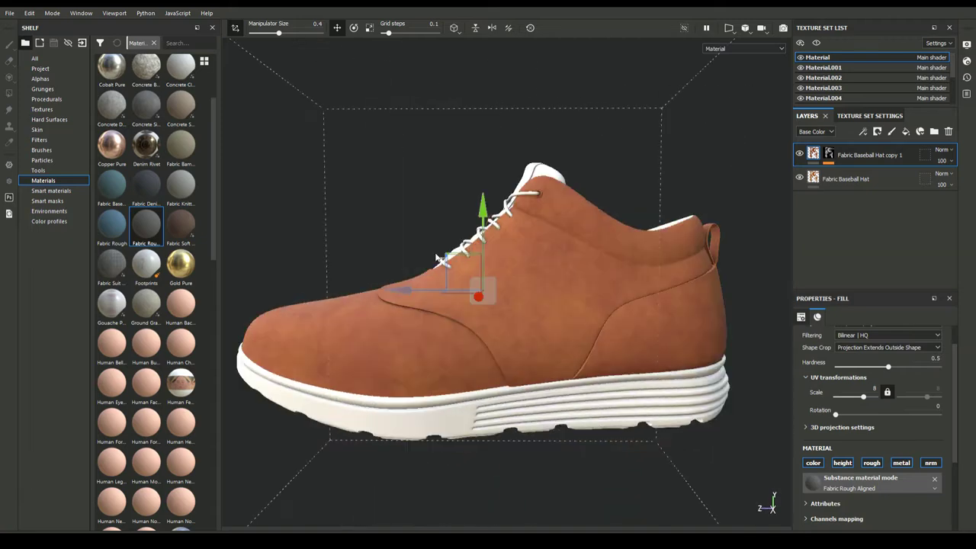
Apply Leather Medium Grain to the sole rim strip, tri-planar projected at scale 5.
scroll(196, 458, "down", 5)
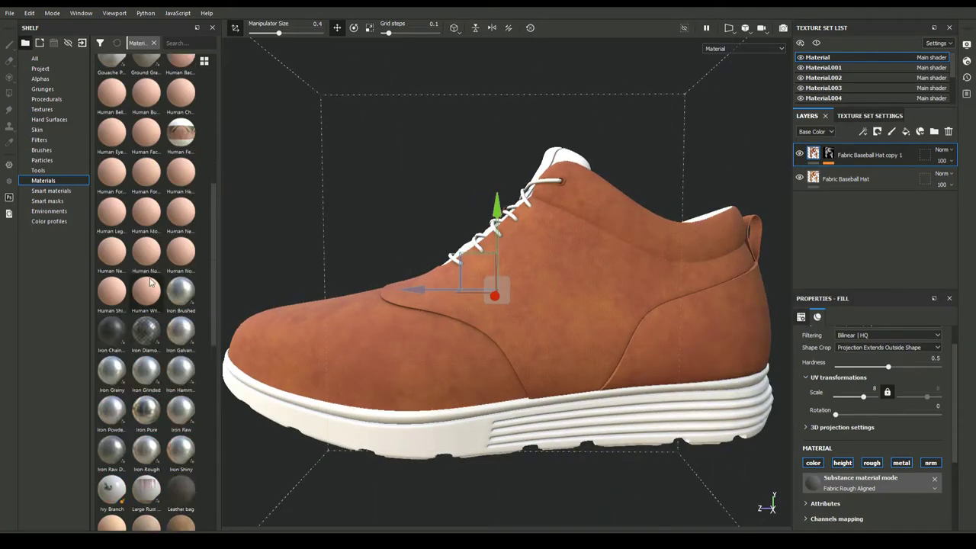
scroll(183, 305, "down", 5)
scroll(179, 203, "up", 3)
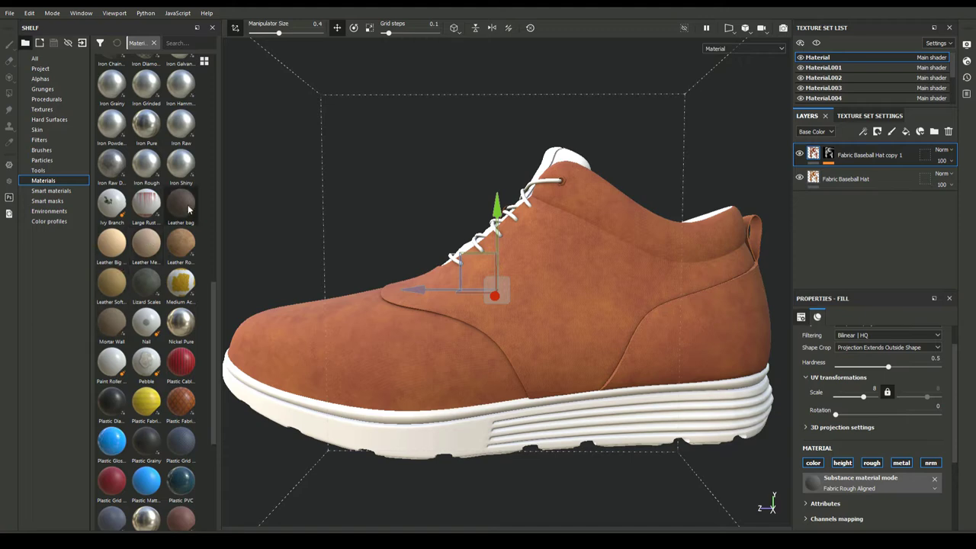
left_click_drag(146, 242, 457, 373)
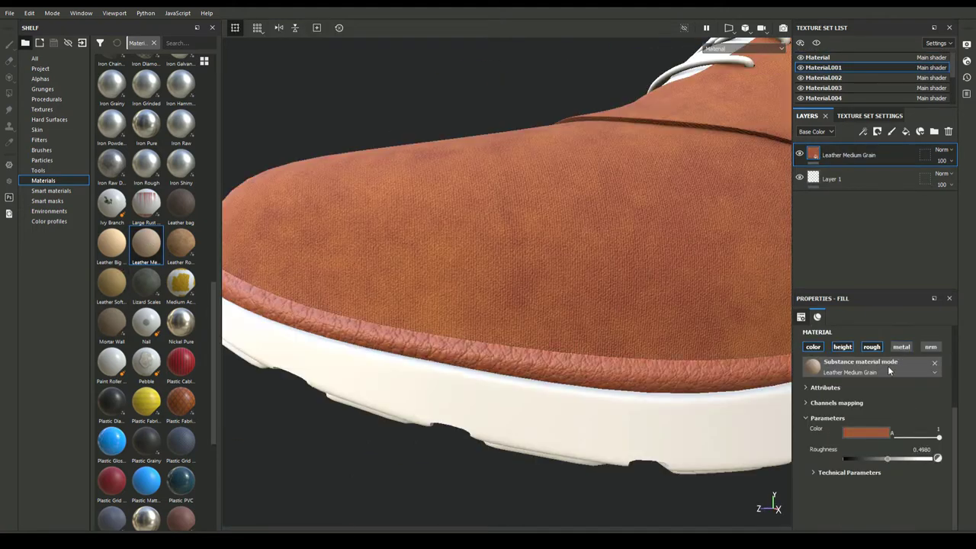
scroll(875, 402, "up", 5)
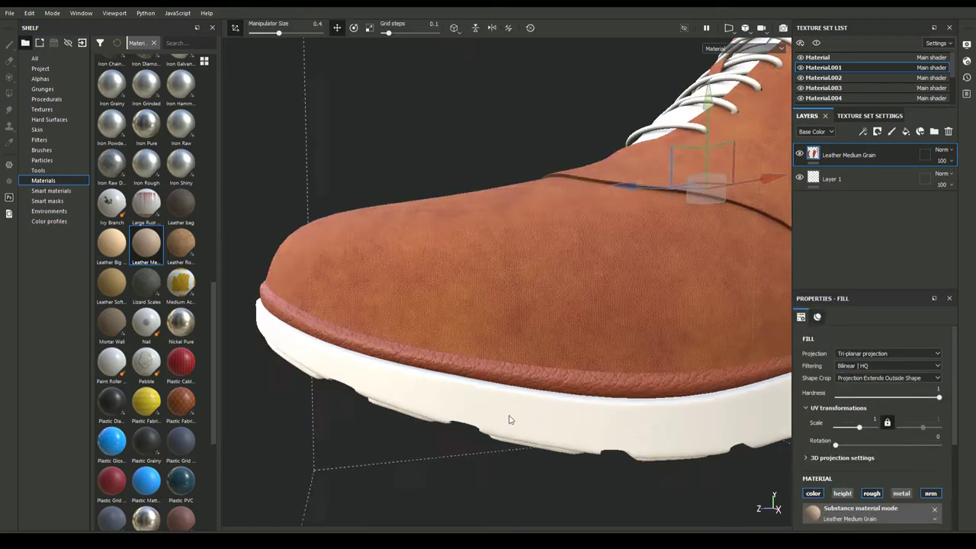
scroll(437, 423, "down", 5)
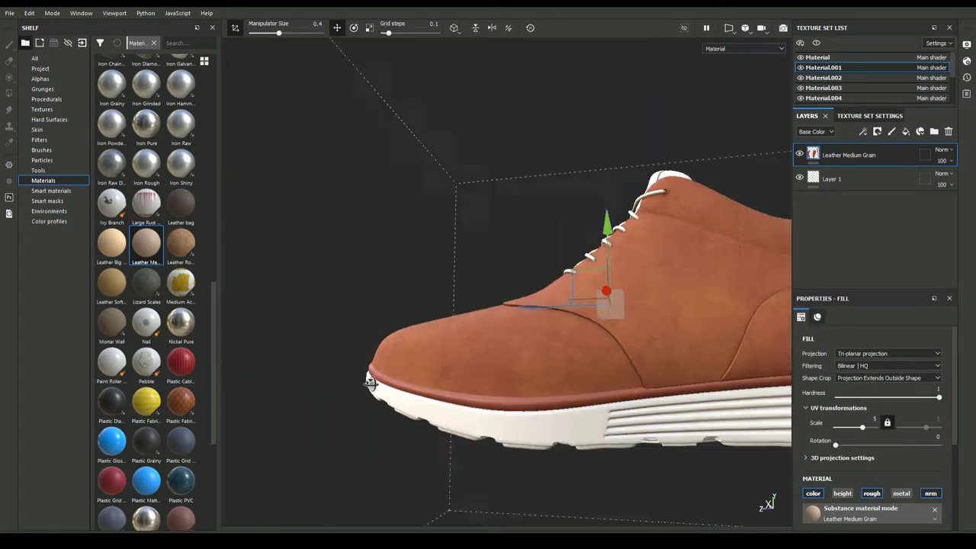
scroll(944, 366, "down", 4)
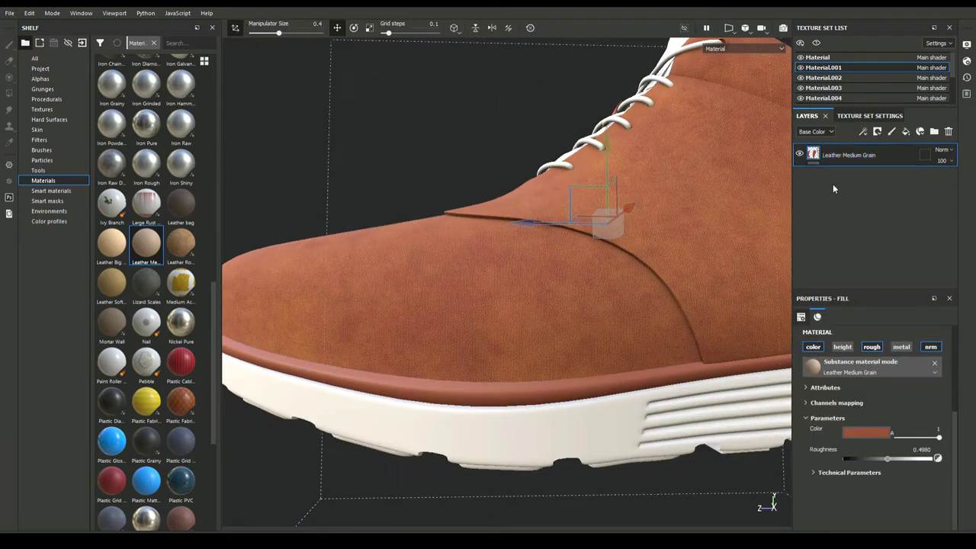
Add Fill layer 1 above the rim leather with adjusted roughness and a fill-effect mask.
left_click(906, 132)
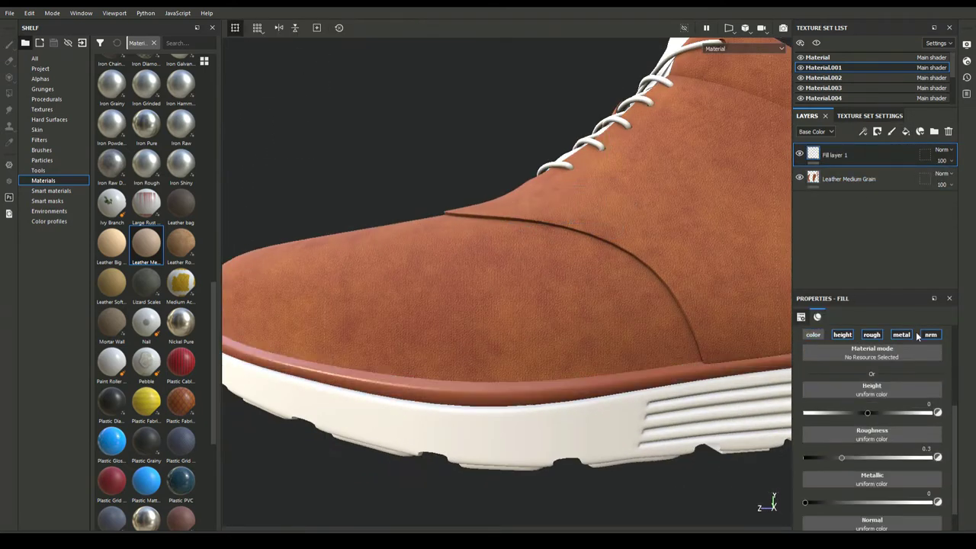
left_click_drag(861, 425, 869, 424)
right_click(838, 155)
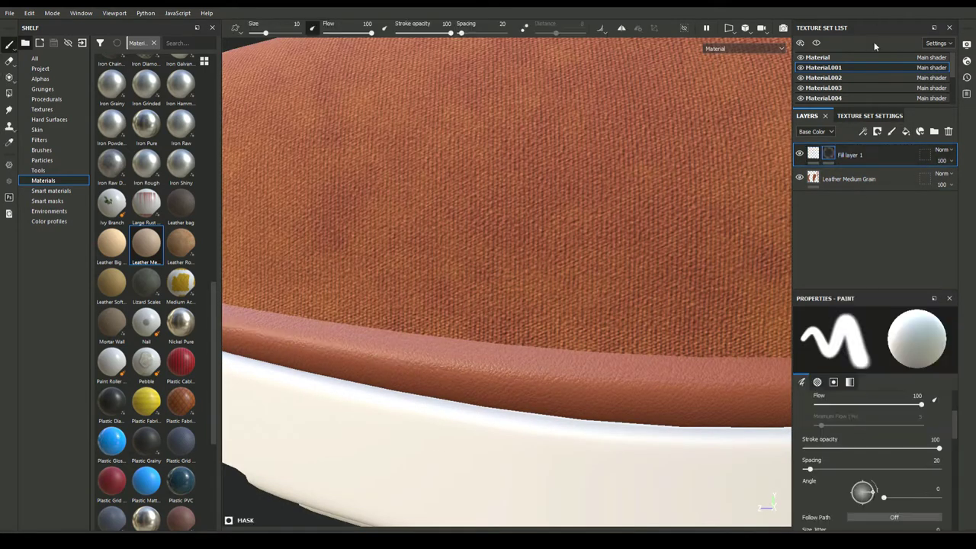
left_click(874, 349)
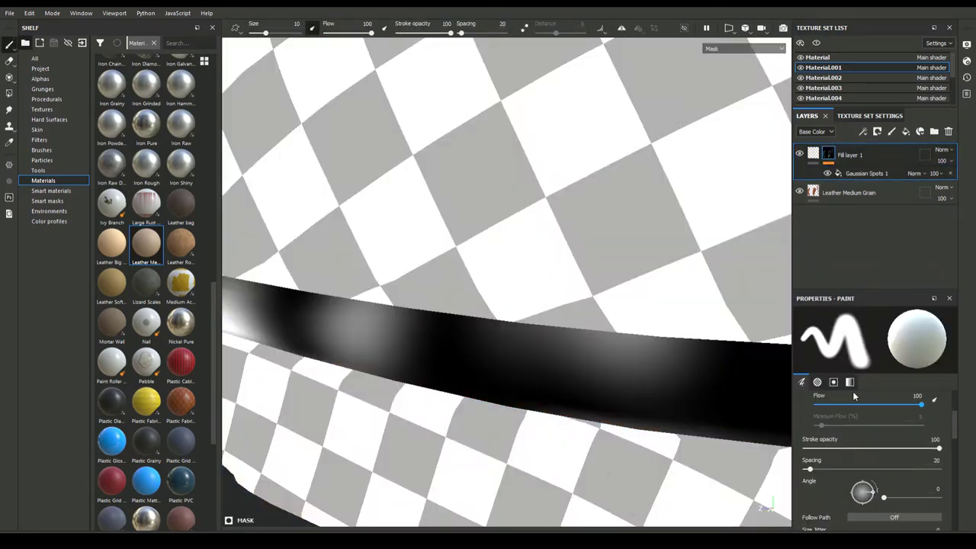
Shrink the Gaussian Spots 1 mask pattern and set the fill layer's height to -0.0119.
left_click(861, 173)
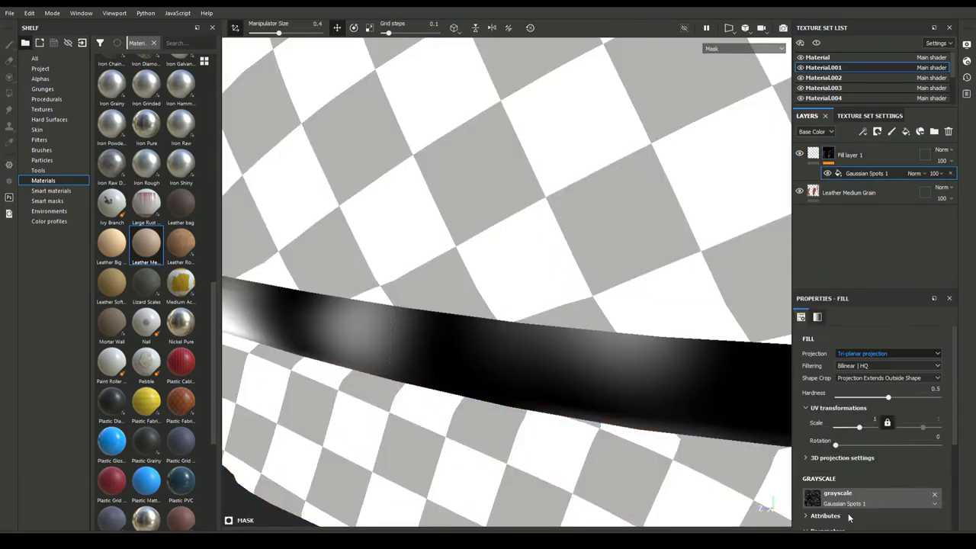
mouse_move(846, 427)
left_mouse_down()
mouse_move(865, 427)
mouse_move(867, 436)
left_mouse_up()
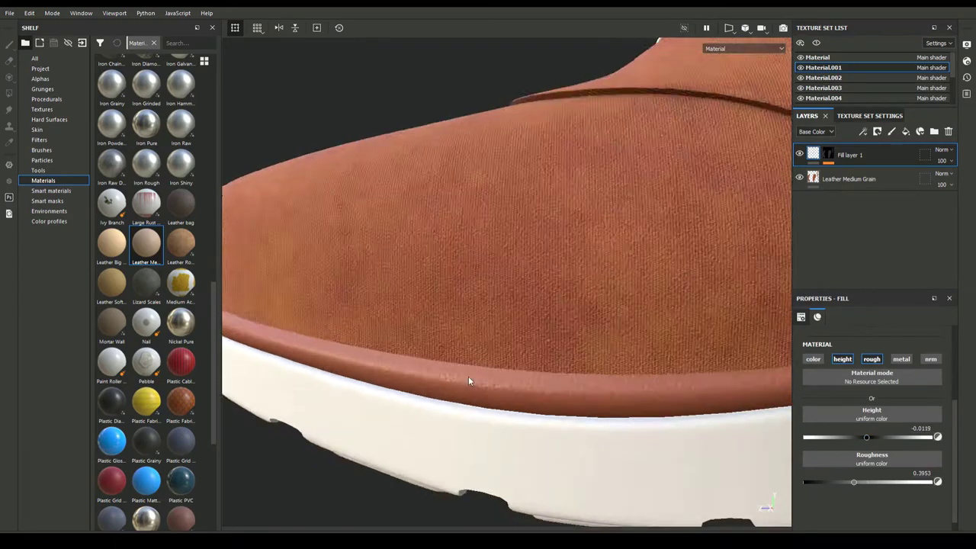
left_click_drag(853, 482, 852, 490)
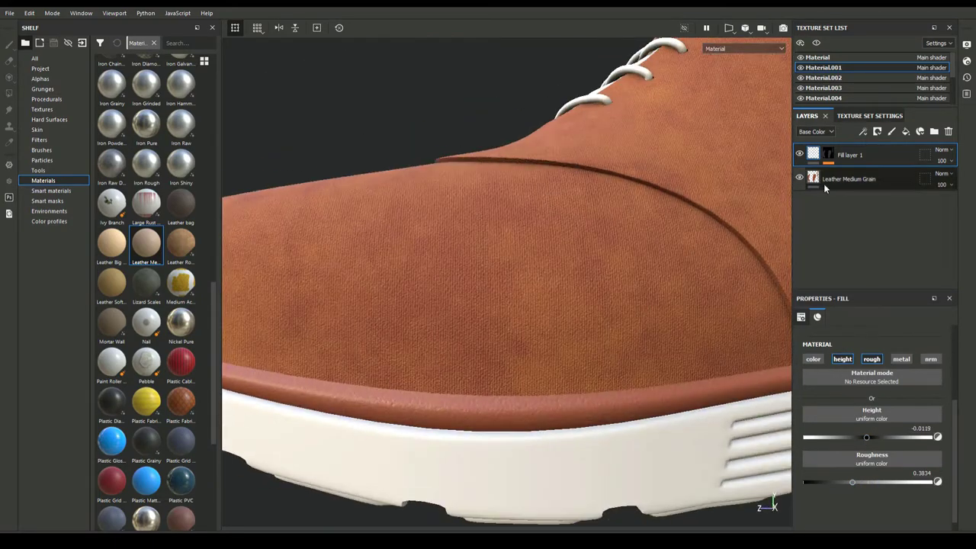
left_click(823, 180)
left_click_drag(404, 402, 474, 367, "alt")
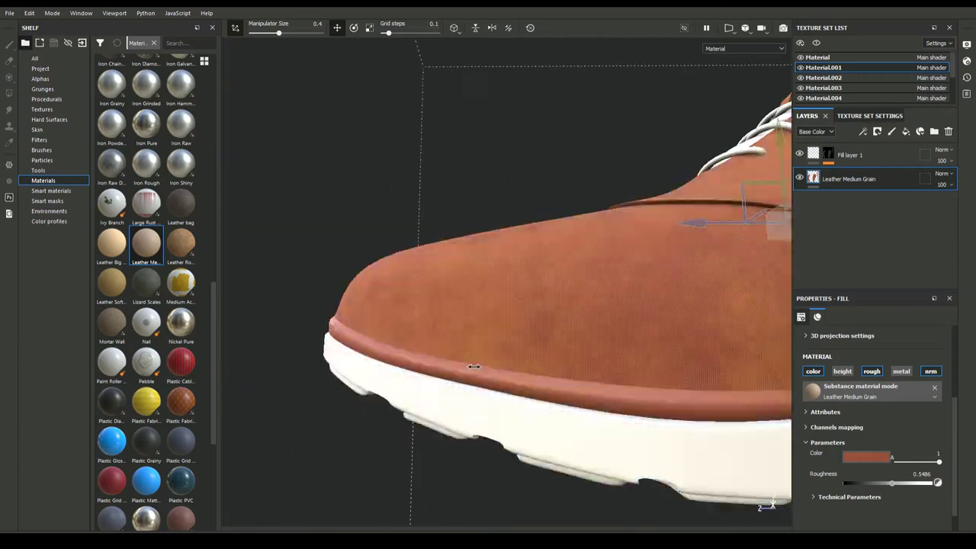
mouse_move(473, 367)
right_mouse_down("alt")
mouse_move(448, 368)
mouse_move(359, 431)
right_mouse_up("alt")
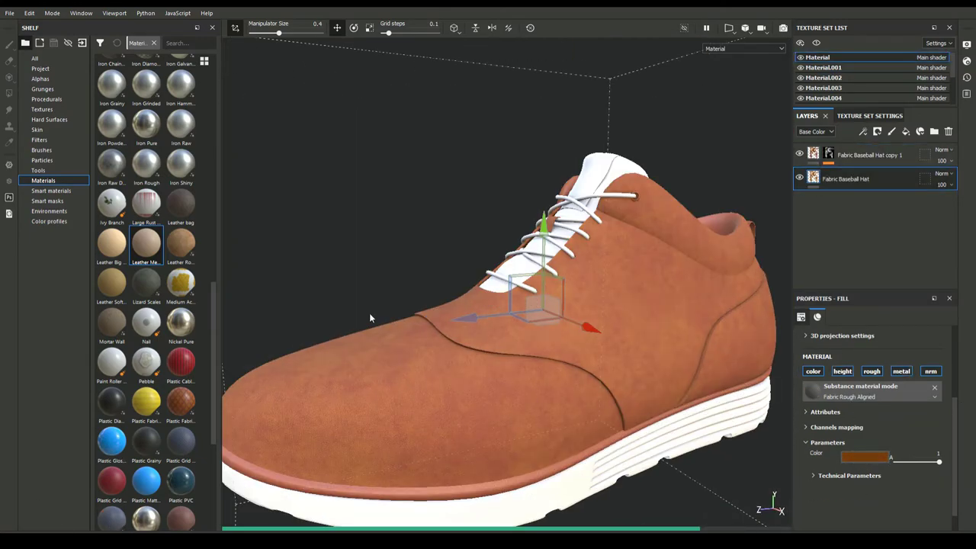
Inspect the shoe's heel, collar and toe, then switch to editing the Material.003 texture set.
right_click_drag(369, 312, 353, 317, "alt")
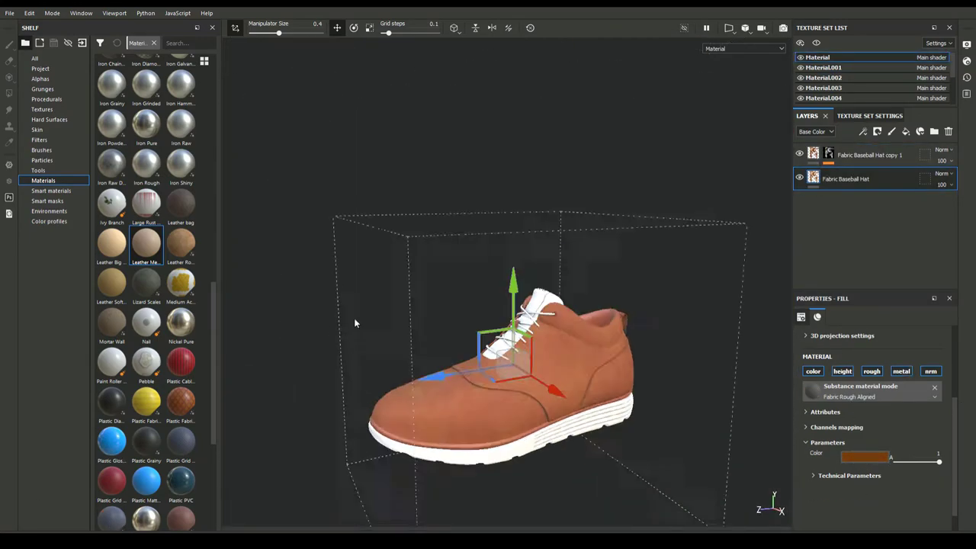
left_click_drag(353, 317, 410, 376, "alt")
right_click_drag(410, 376, 365, 359, "alt")
mouse_move(366, 359)
left_mouse_down("alt")
mouse_move(320, 343)
mouse_move(392, 371)
mouse_move(512, 338)
left_mouse_up("alt")
mouse_move(511, 338)
right_mouse_down("alt")
mouse_move(458, 327)
mouse_move(762, 393)
right_mouse_up("alt")
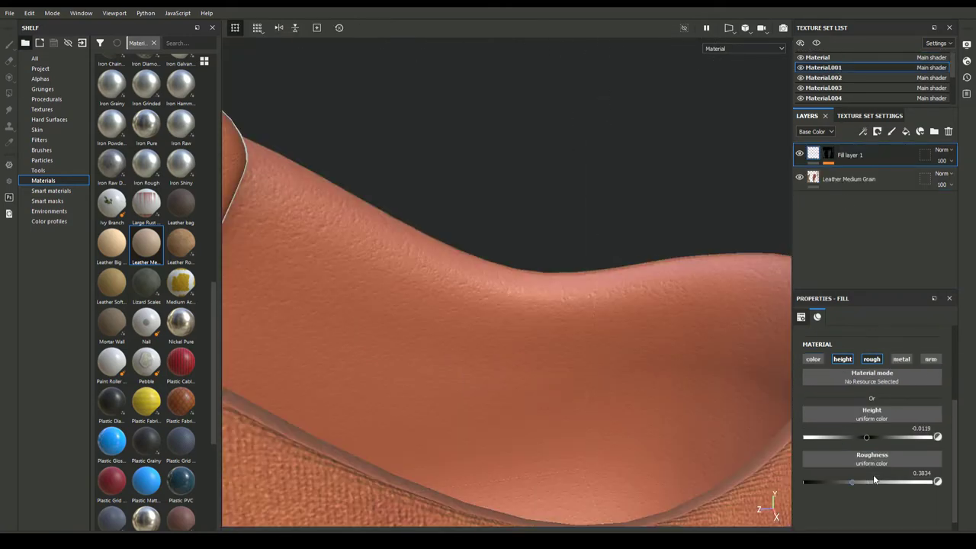
right_click_drag(426, 366, 413, 352, "alt")
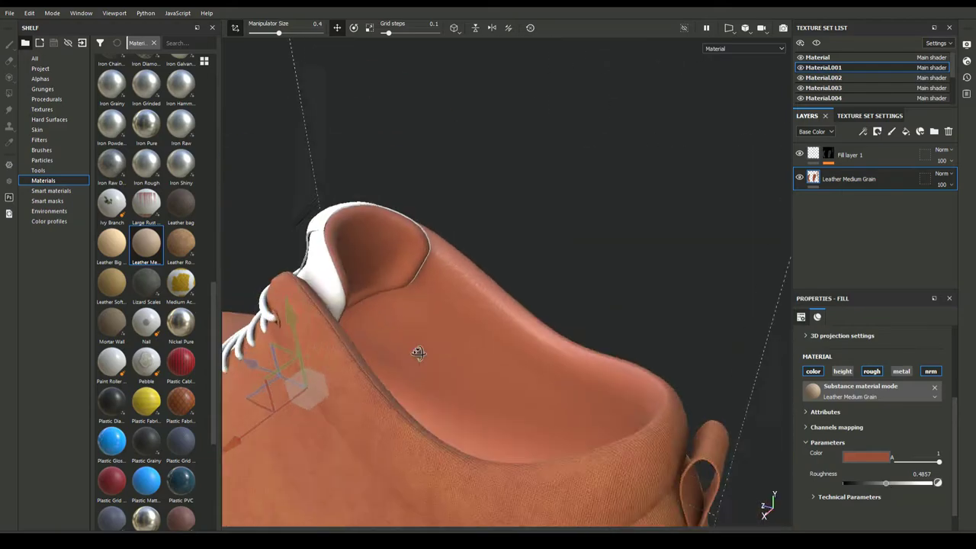
mouse_move(413, 353)
left_mouse_down("alt")
mouse_move(416, 329)
mouse_move(443, 304)
left_mouse_up("alt")
right_click_drag(442, 304, 406, 346, "alt")
mouse_move(406, 346)
left_mouse_down("alt")
mouse_move(531, 359)
mouse_move(449, 344)
left_mouse_up("alt")
right_click_drag(448, 344, 472, 358, "alt")
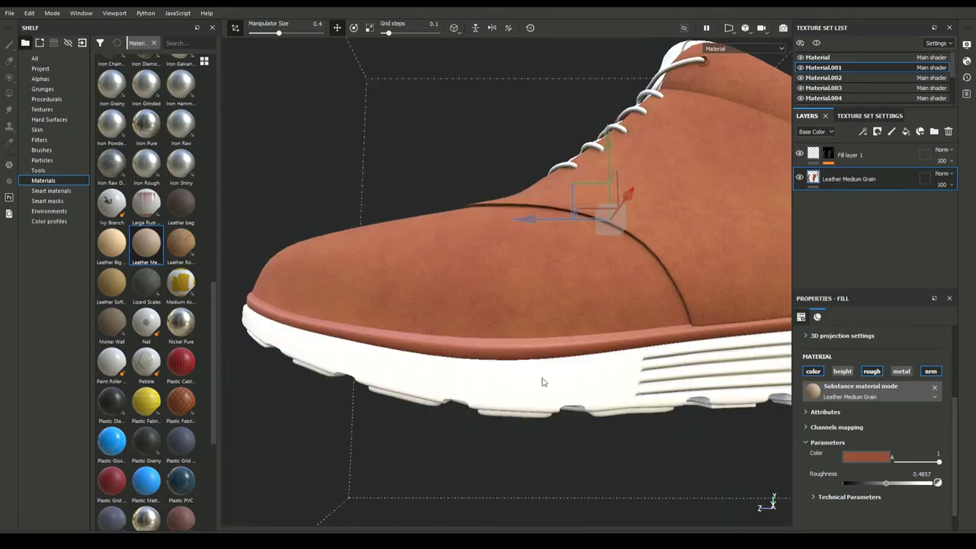
left_click(823, 88)
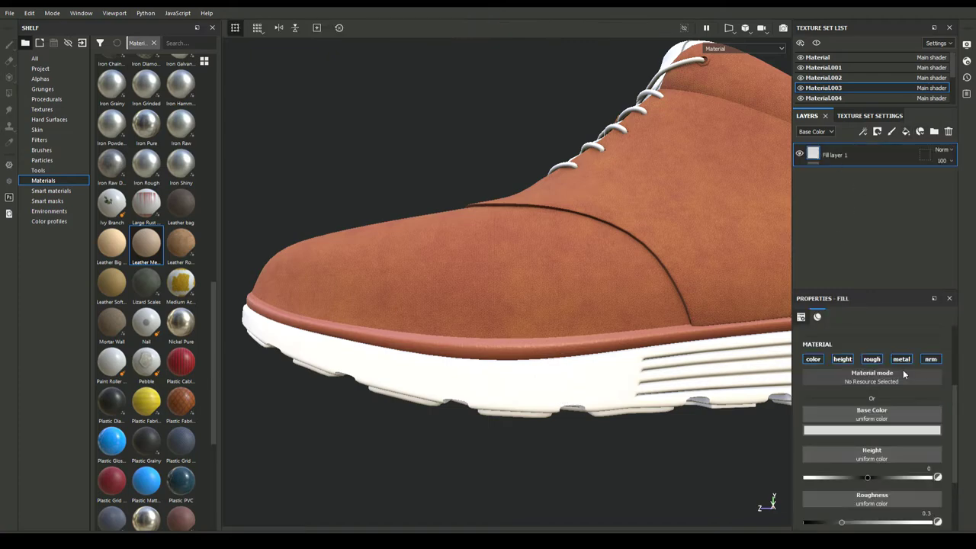
Make the Material.003 fill white and apply Plastic Grainy with tri-planar projection.
left_click(851, 431)
key("f")
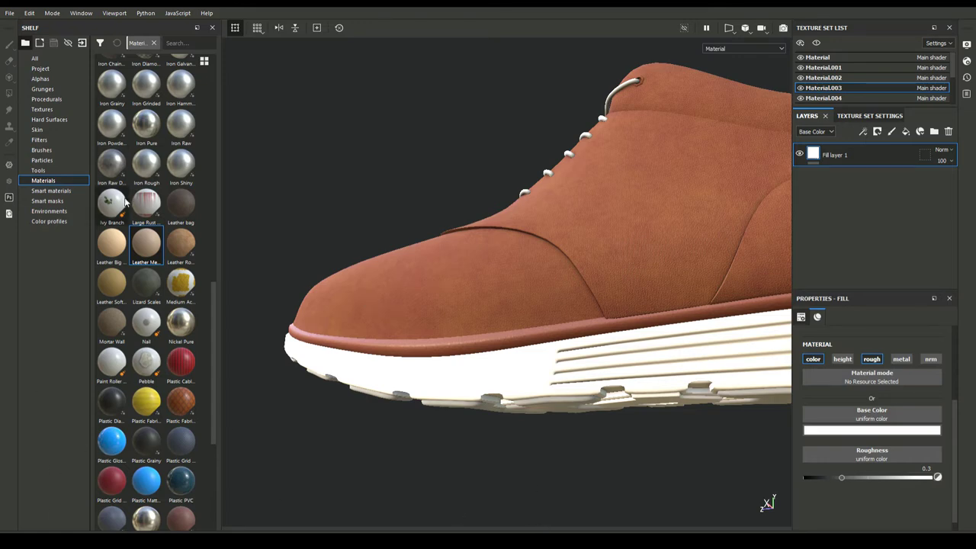
scroll(126, 201, "down", 3)
left_click_drag(145, 314, 863, 143)
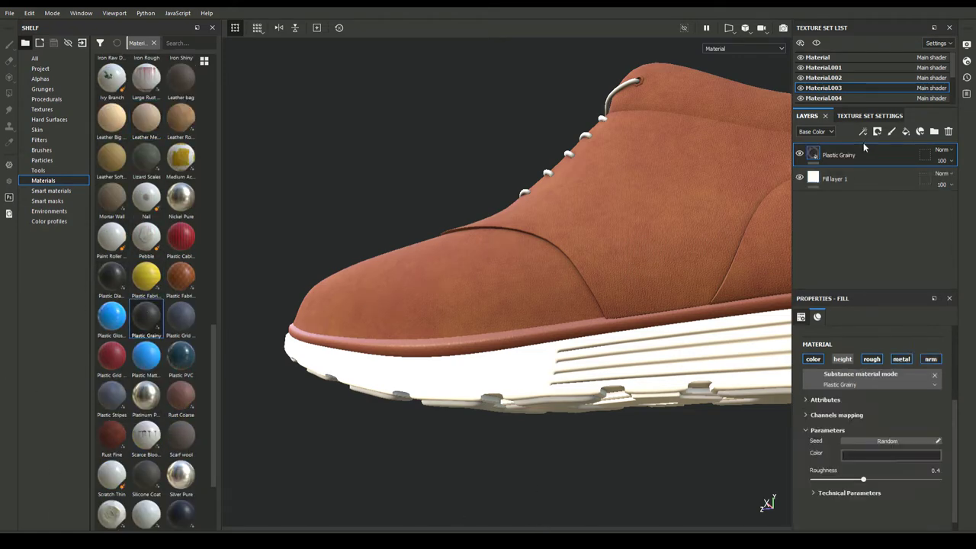
scroll(845, 372, "up", 3)
left_click(888, 352)
left_click(861, 365)
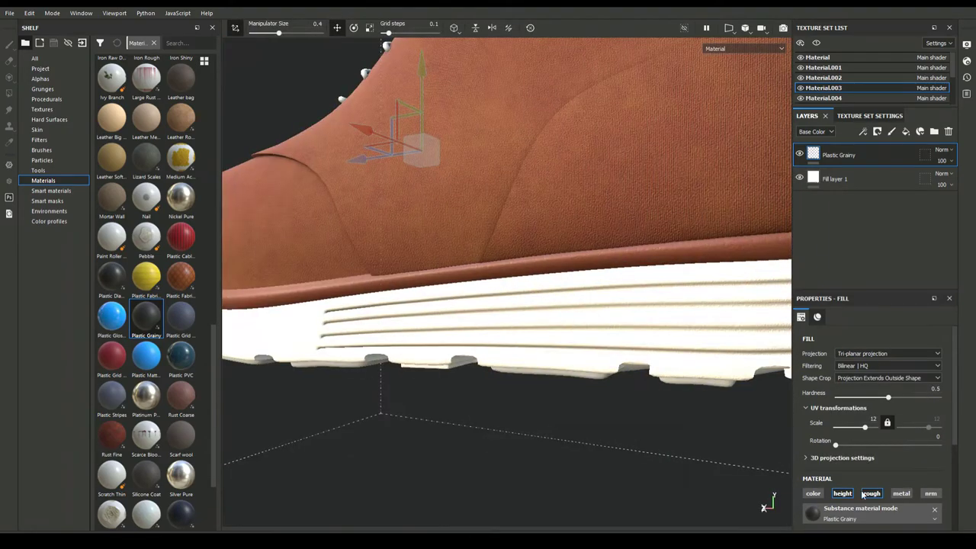
Apply the Rubber Tire smart material to the outsole tread.
scroll(469, 360, "up", 5)
mouse_move(468, 361)
left_mouse_down("alt")
mouse_move(571, 369)
mouse_move(507, 338)
left_mouse_up("alt")
scroll(814, 479, "down", 5)
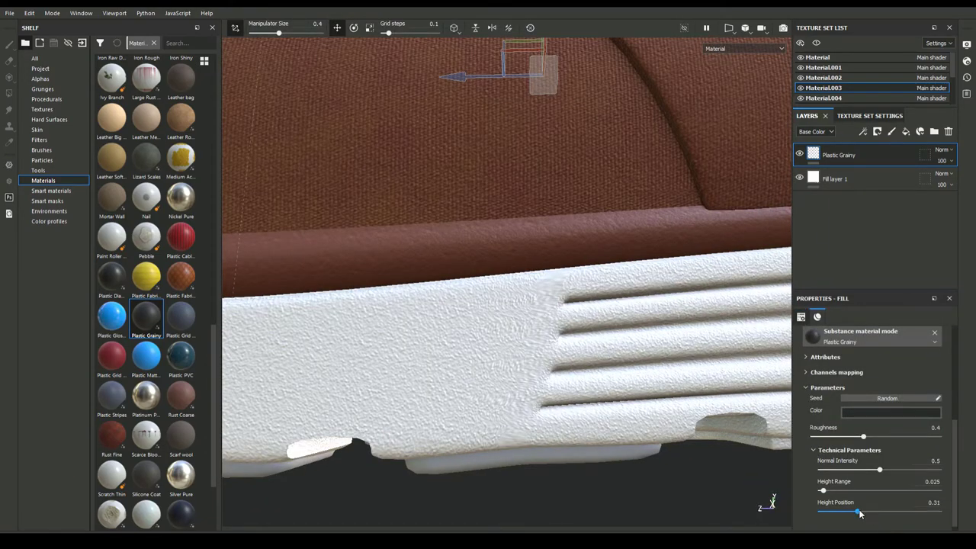
left_click_drag(365, 353, 459, 407, "alt")
scroll(878, 443, "up", 4)
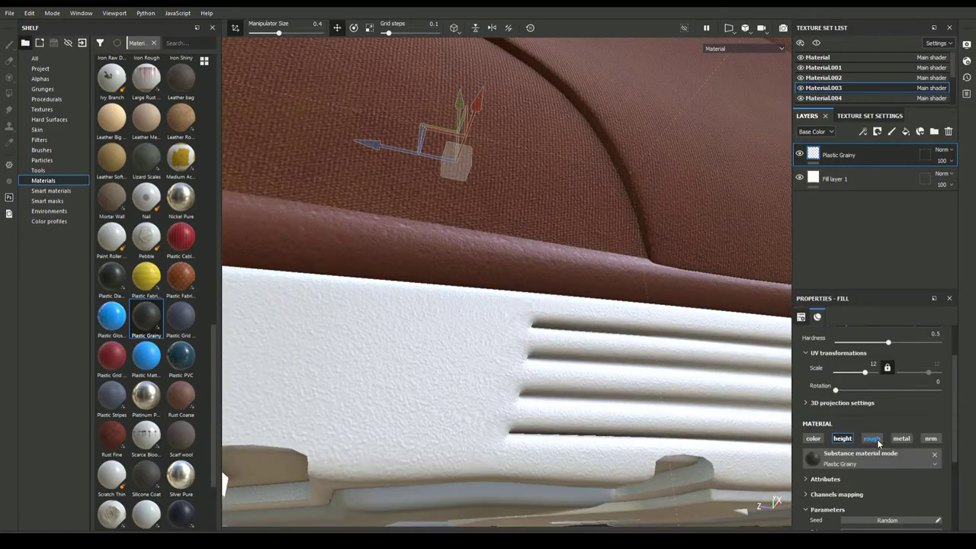
scroll(869, 439, "down", 4)
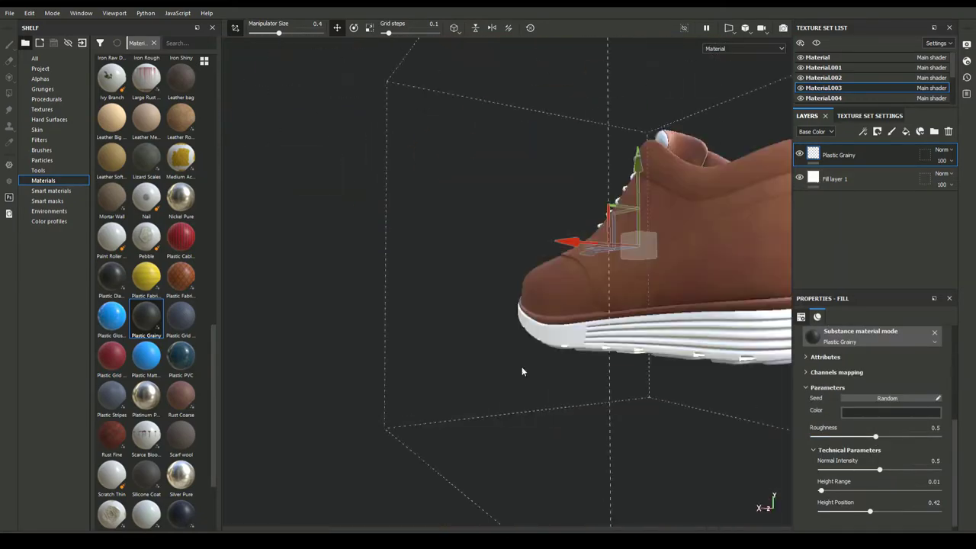
mouse_move(521, 366)
left_mouse_down("alt")
mouse_move(392, 381)
mouse_move(112, 507)
left_mouse_up("alt")
scroll(392, 381, "up", 5)
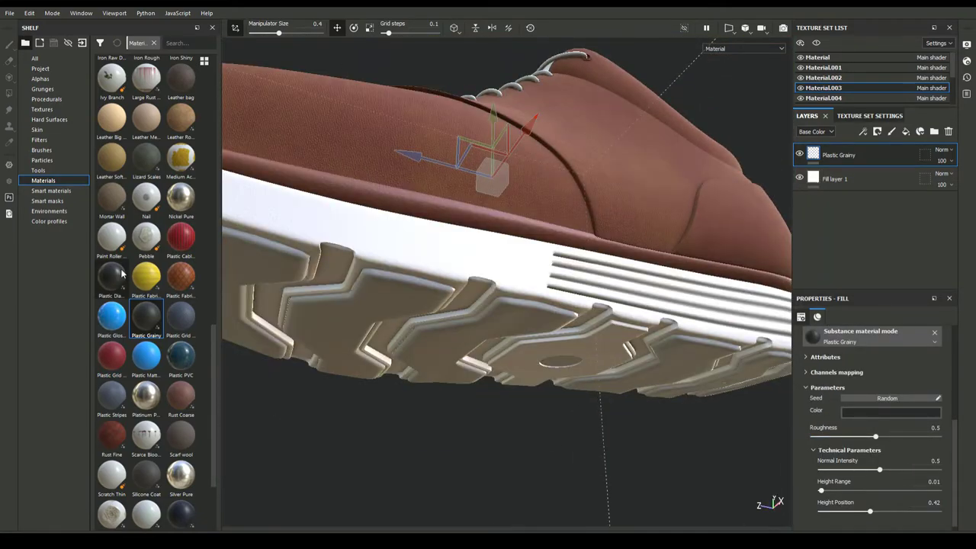
scroll(186, 313, "down", 3)
scroll(126, 293, "up", 3)
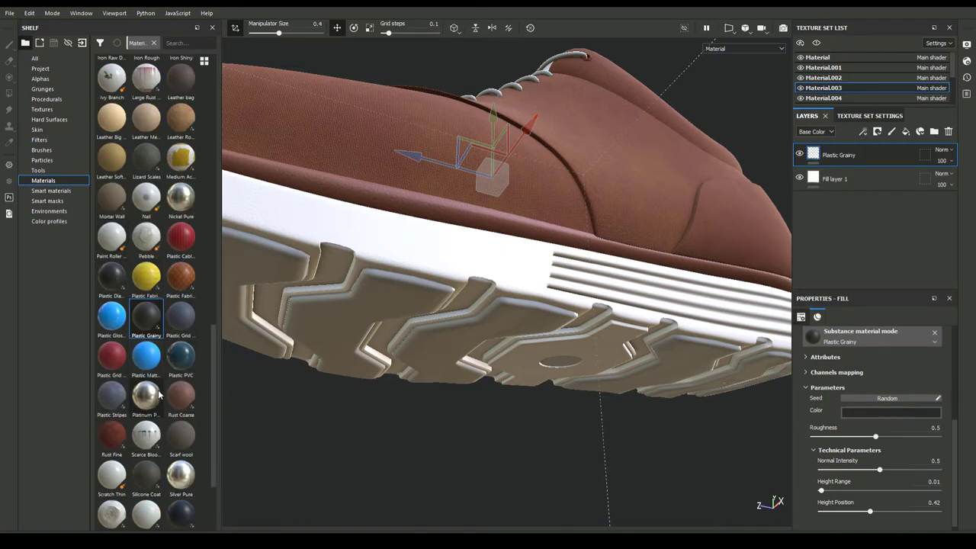
scroll(91, 404, "up", 3)
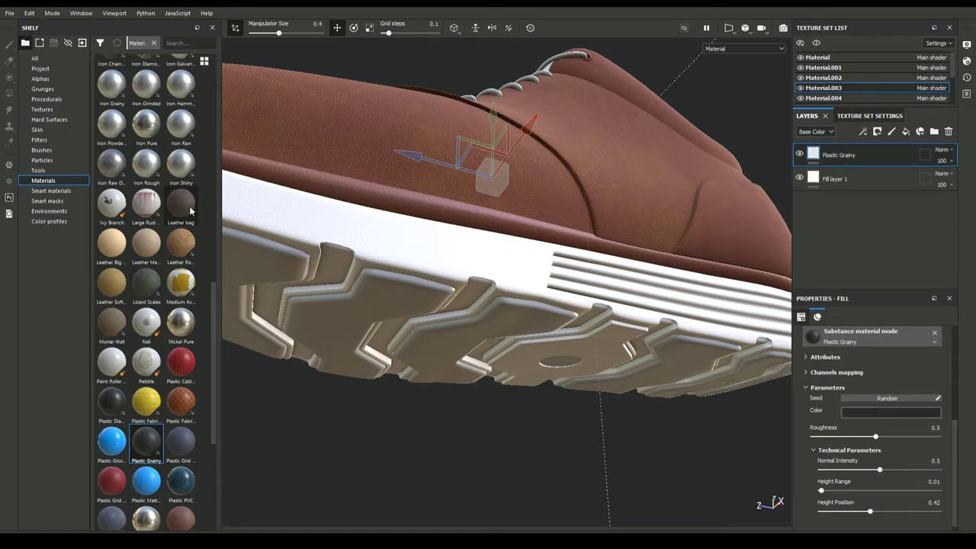
left_click(51, 190)
scroll(126, 314, "down", 5)
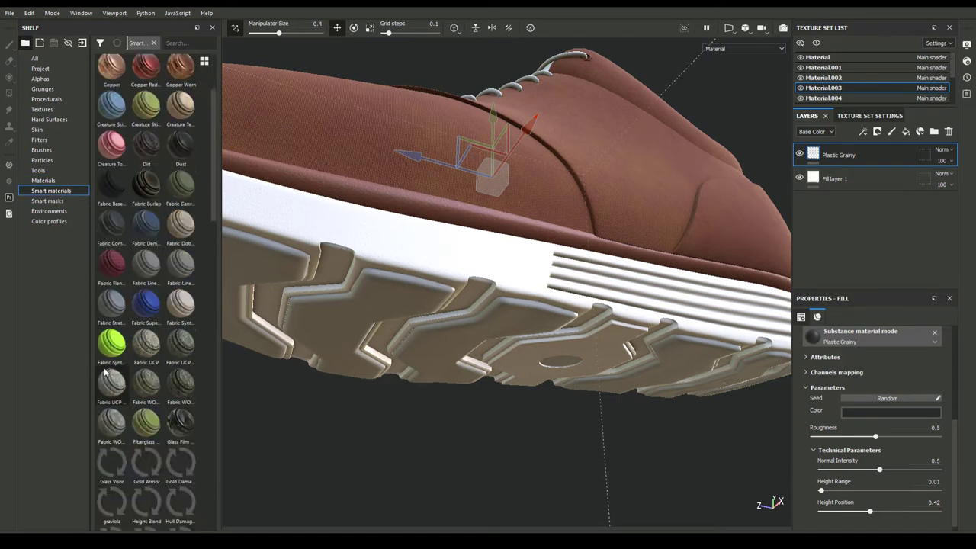
scroll(145, 307, "down", 4)
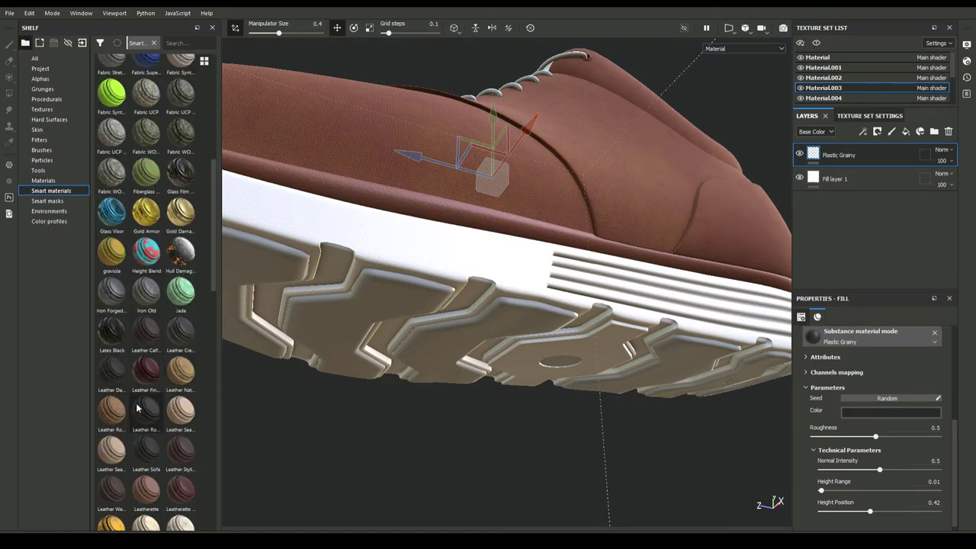
scroll(145, 366, "down", 3)
scroll(145, 359, "down", 11)
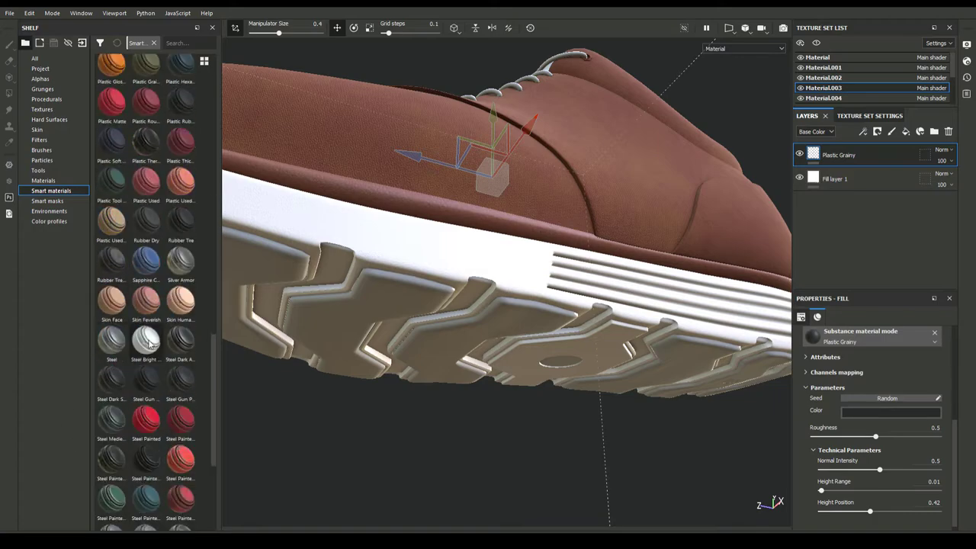
mouse_move(180, 231)
left_mouse_down()
mouse_move(414, 316)
mouse_move(456, 320)
mouse_move(492, 242)
left_mouse_up()
scroll(457, 320, "up", 5)
Adjust the Rubber Tire wear height levels, setting the output minimum to 0.057.
left_click(811, 154)
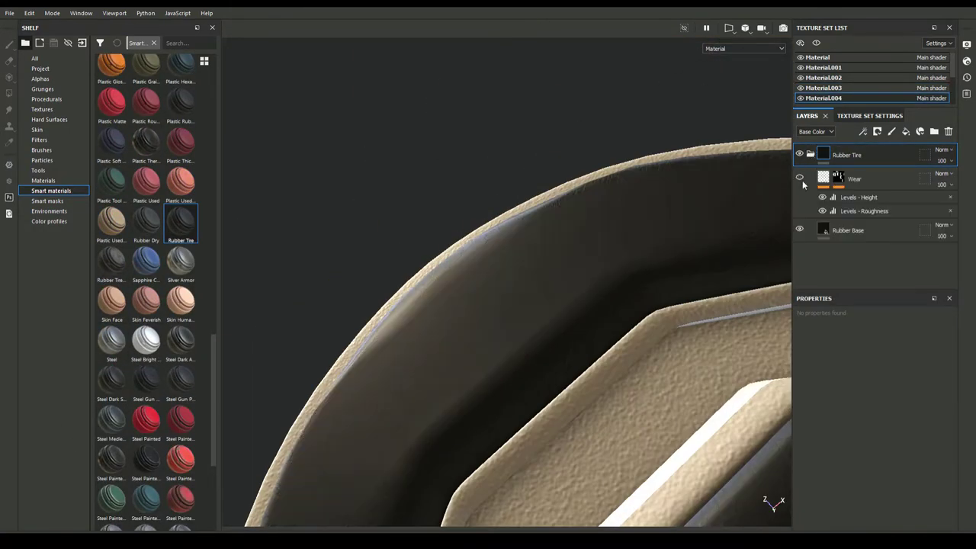
left_click(858, 196)
left_click_drag(908, 356, 874, 356)
left_click_drag(874, 402, 879, 401)
mouse_move(457, 343)
left_mouse_down("alt")
mouse_move(285, 296)
mouse_move(342, 365)
mouse_move(375, 356)
mouse_move(669, 371)
mouse_move(573, 323)
left_mouse_up("alt")
scroll(343, 365, "down", 3)
left_click(848, 229)
left_click(810, 154)
Add a new fill layer with a black mask on top of the Rubber Tire group.
left_click(906, 131)
scroll(854, 396, "down", 2)
right_click(838, 154)
left_click(842, 238)
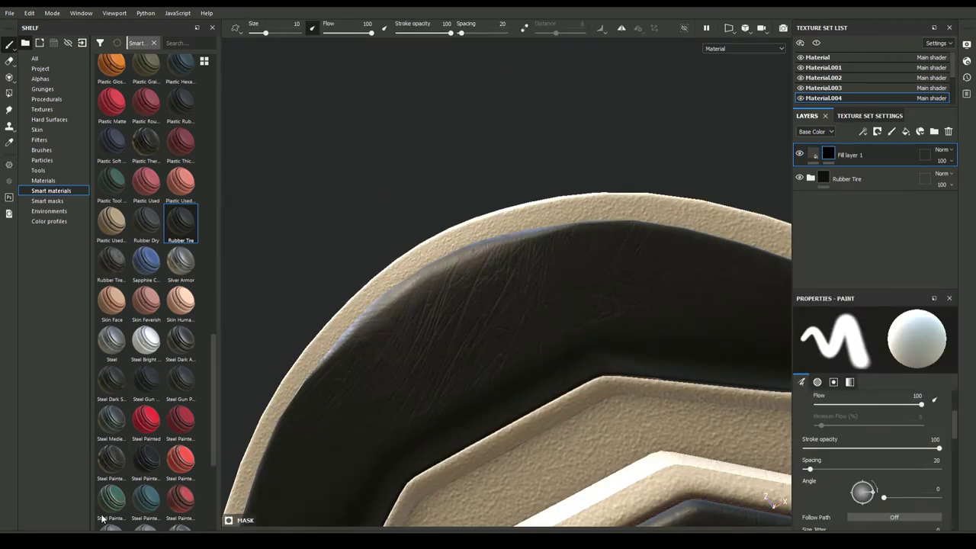
Lower the Rubber Tire wear contrast to 0.21 and inspect the wear mask's effects.
left_click(810, 178)
left_click(854, 202)
left_click_drag(875, 469, 836, 463)
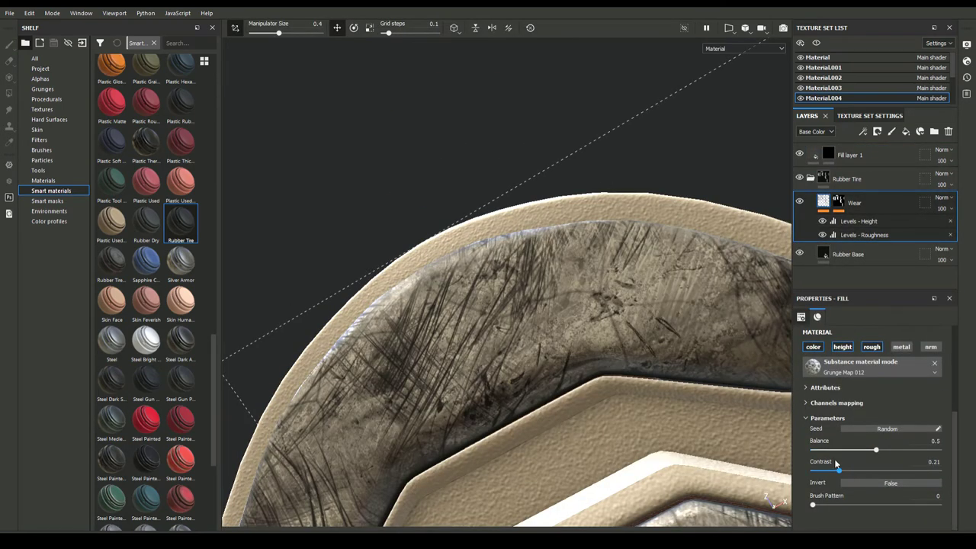
scroll(836, 462, "up", 2)
left_click(838, 200, "alt")
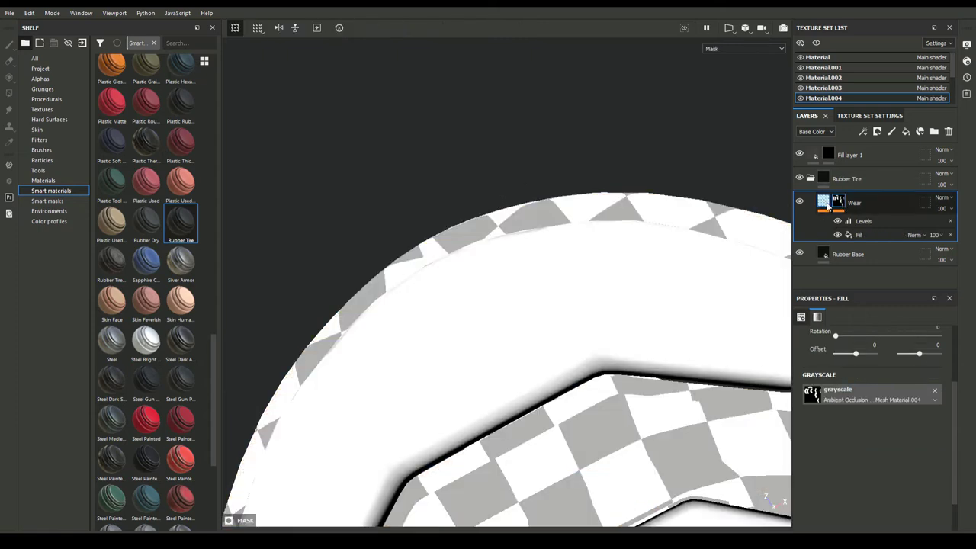
left_click(863, 220)
left_click(858, 234)
left_click(837, 201, "alt")
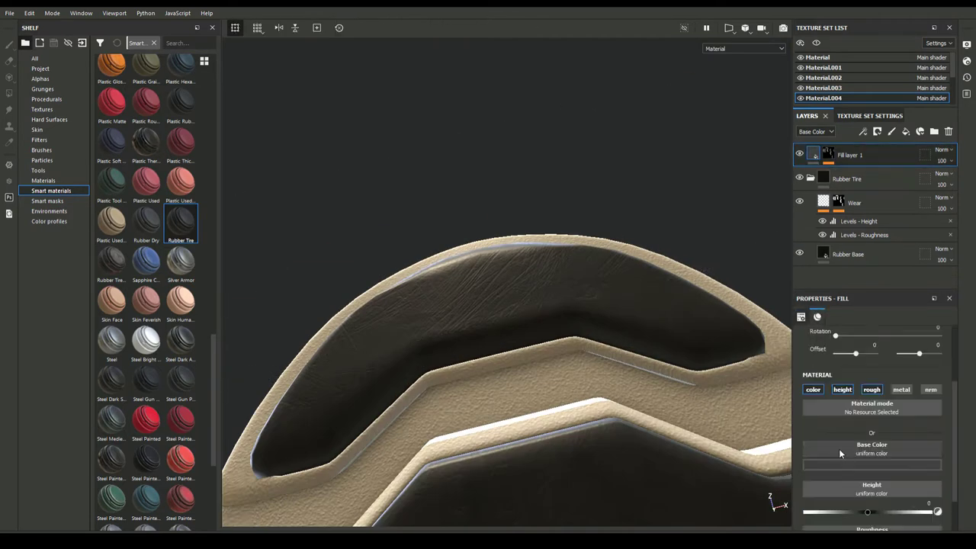
left_click_drag(468, 244, 612, 374, "alt")
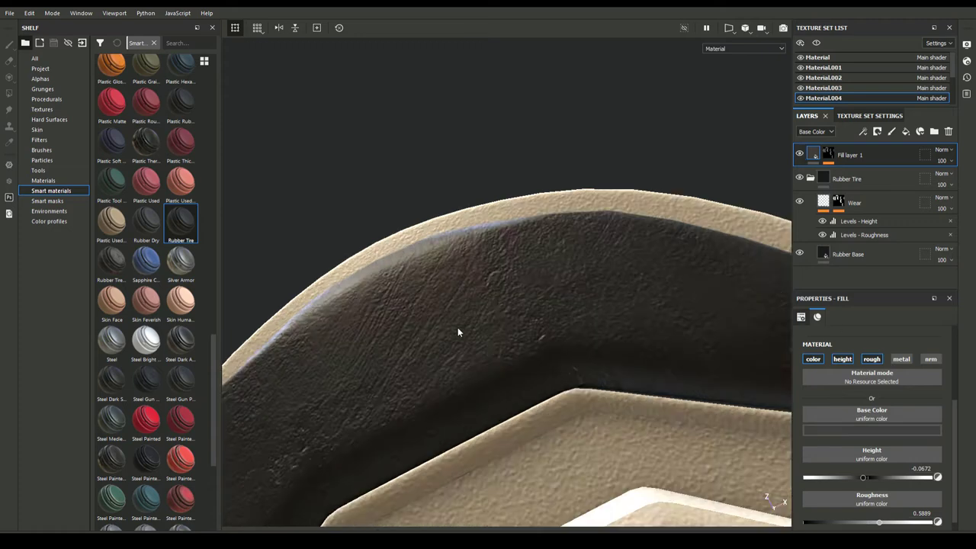
left_click_drag(457, 331, 492, 310, "alt")
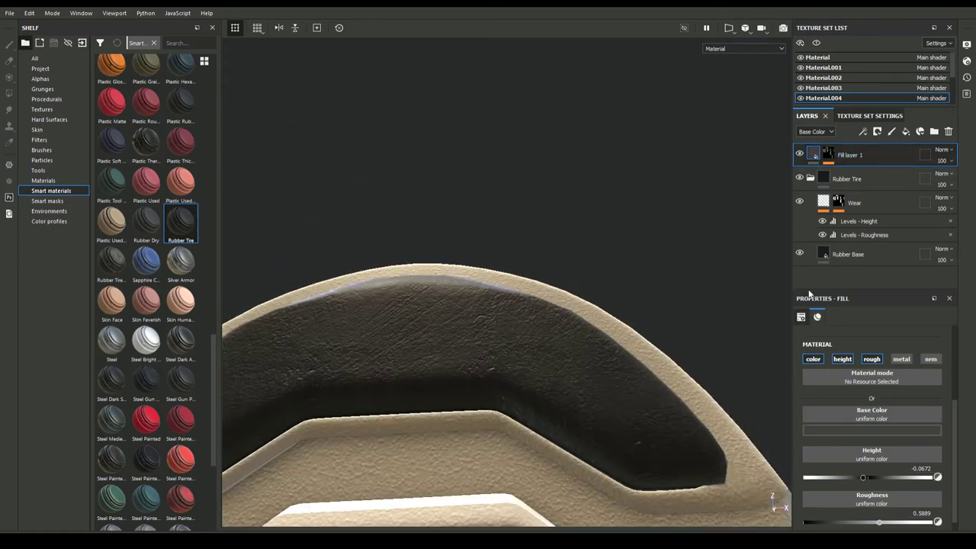
Rename the new fill layer 'drag', then duplicate it and name the copy 'dirt'.
double_click(852, 155)
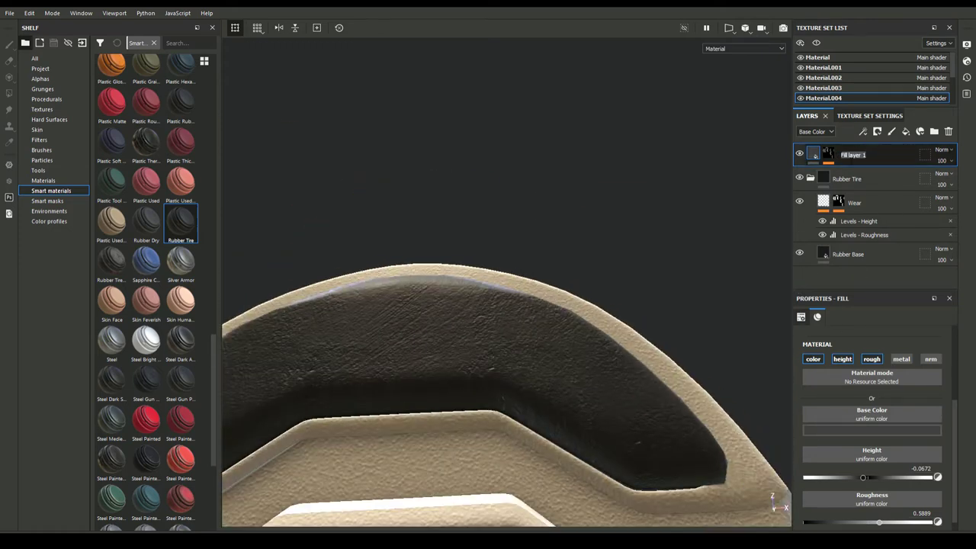
left_click(817, 281)
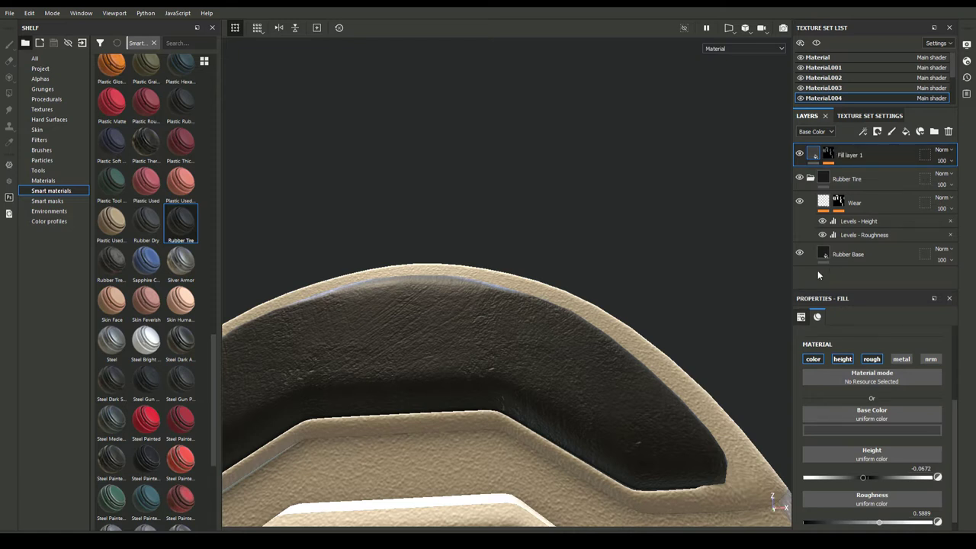
double_click(850, 154)
type("drag")
key("Return")
key("ctrl+d")
double_click(841, 155)
type("dirt")
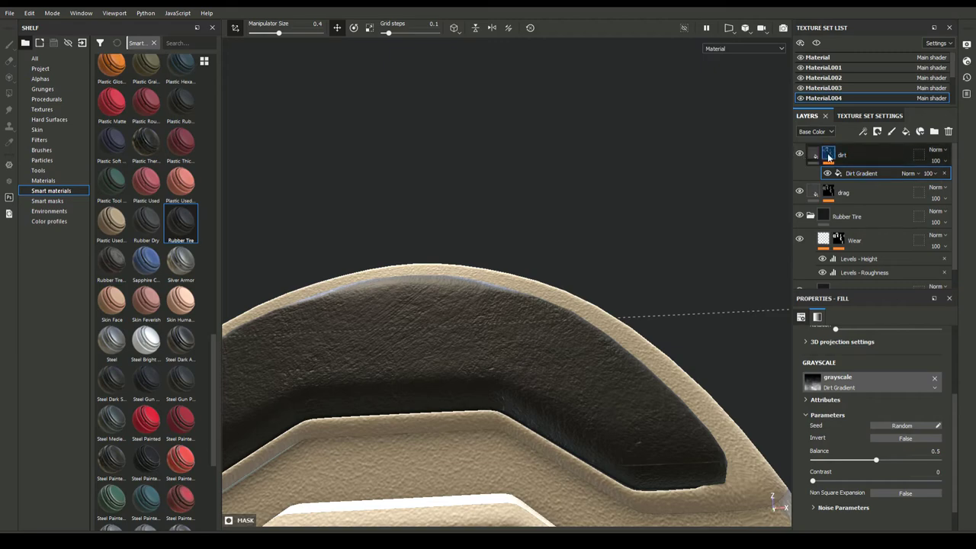
Give the dirt layer's mask a Dirt Gradient fill swapped to Clouds 3, then adjust its material settings.
left_click(859, 174, "alt")
left_click(827, 506)
scroll(827, 487, "down", 1)
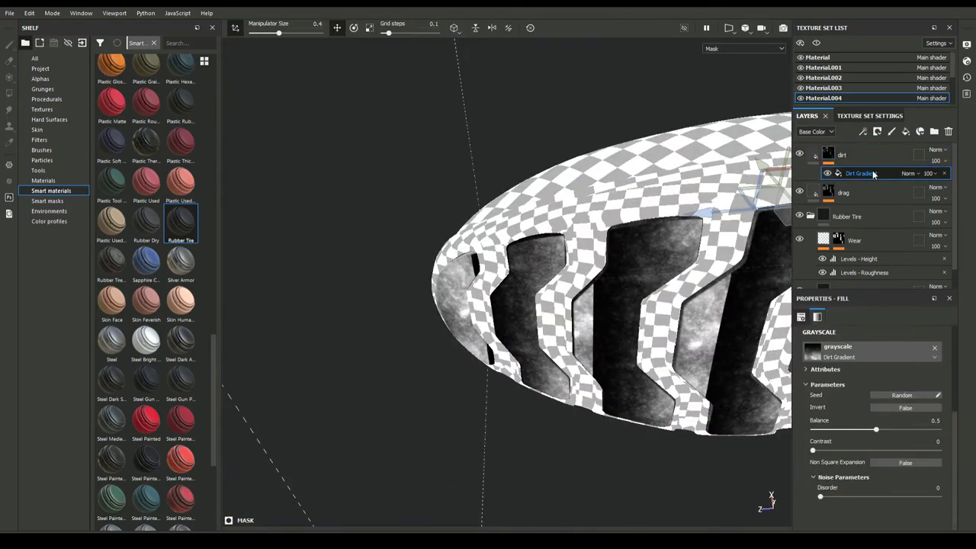
scroll(843, 355, "up", 4)
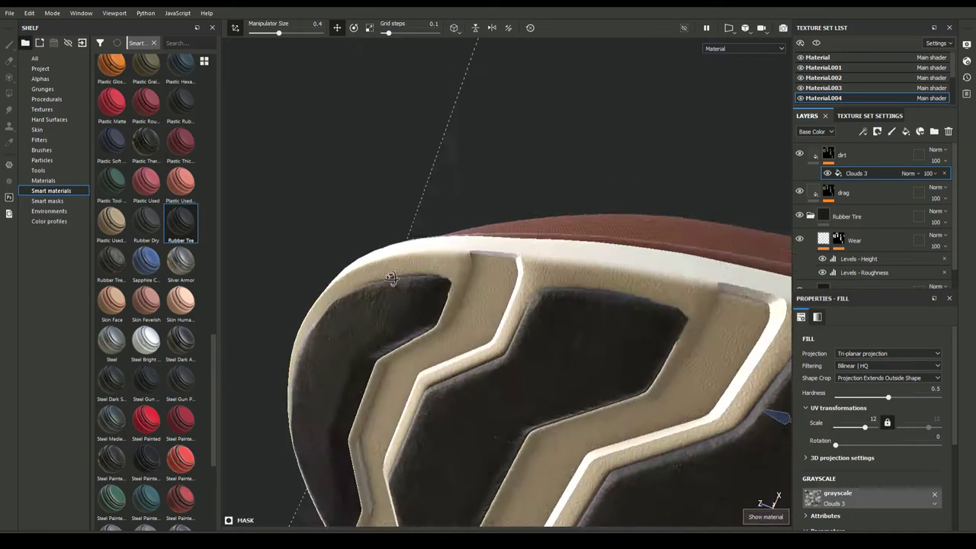
left_click(814, 156)
left_click(814, 157)
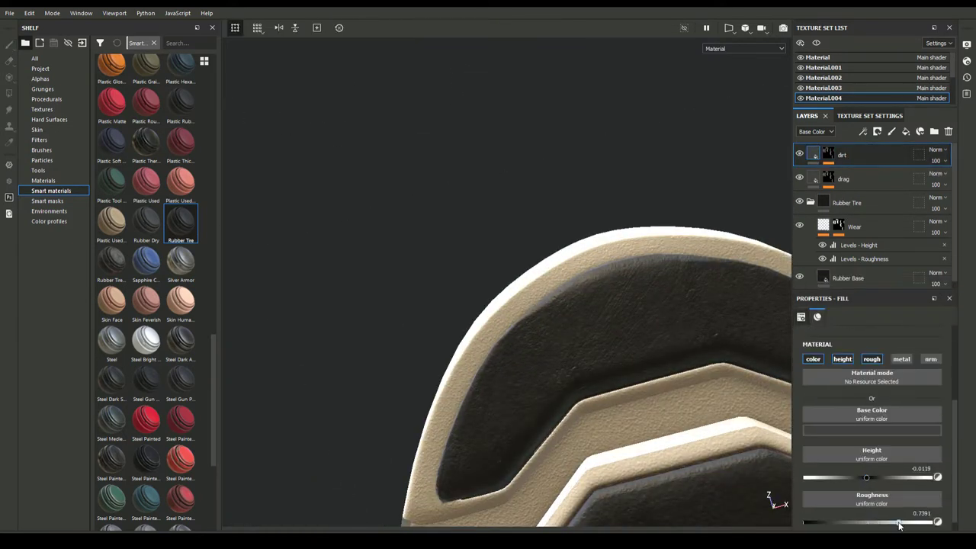
scroll(833, 381, "down", 1)
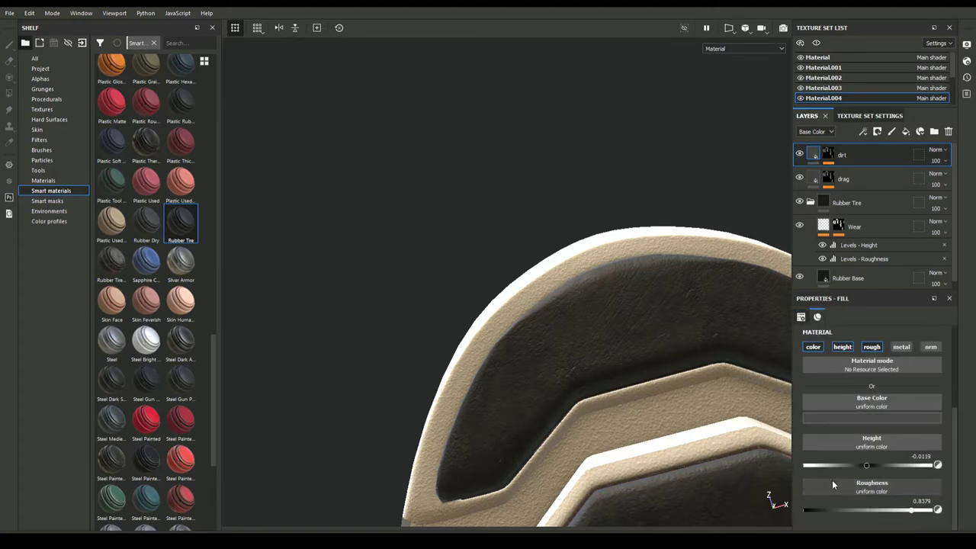
left_click_drag(865, 465, 865, 465)
mouse_move(534, 343)
left_mouse_down("alt")
mouse_move(418, 307)
mouse_move(442, 266)
mouse_move(492, 289)
mouse_move(473, 320)
left_mouse_up("alt")
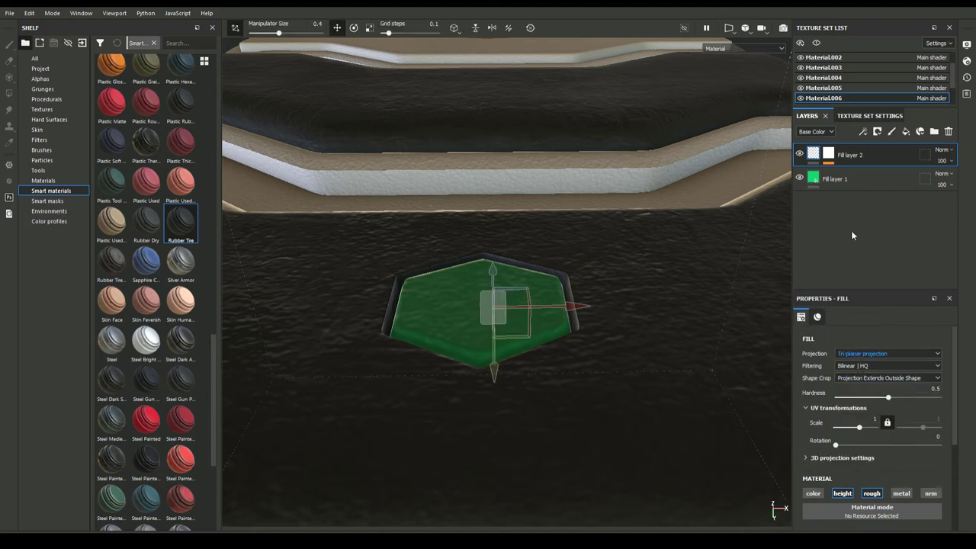
Add a Dirt generator to Fill layer 2's mask from the smart masks collection.
mouse_move(561, 319)
left_mouse_down("alt")
mouse_move(483, 374)
mouse_move(425, 314)
mouse_move(76, 497)
left_mouse_up("alt")
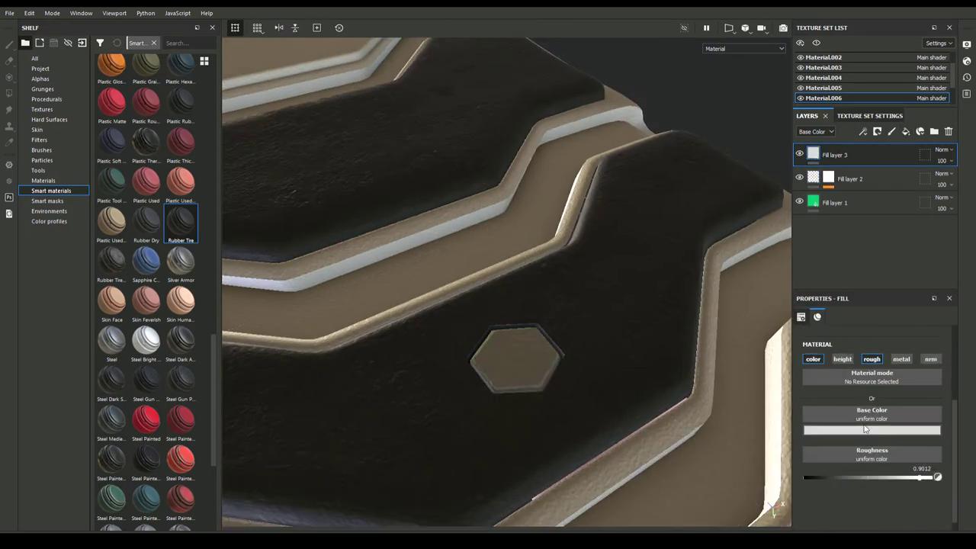
left_click(48, 200)
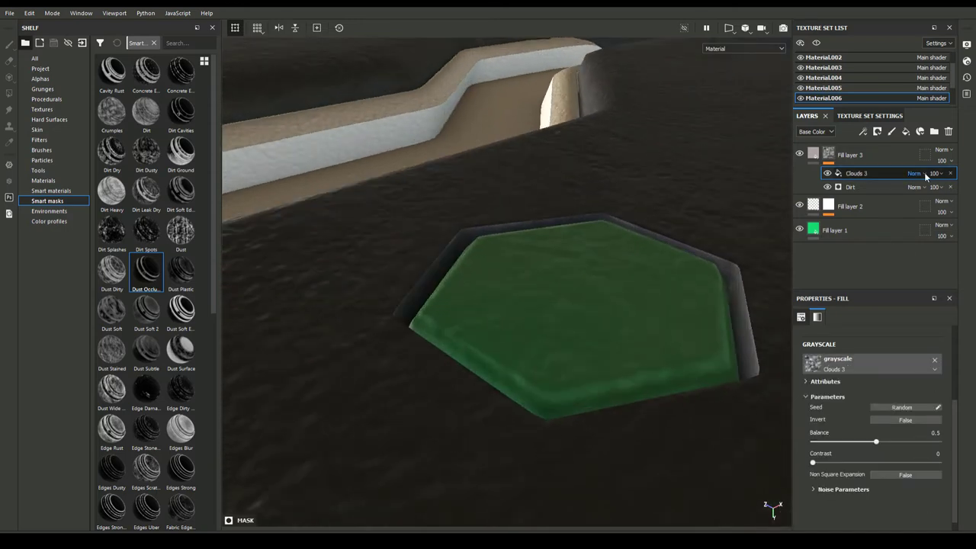
scroll(926, 176, "down", 3)
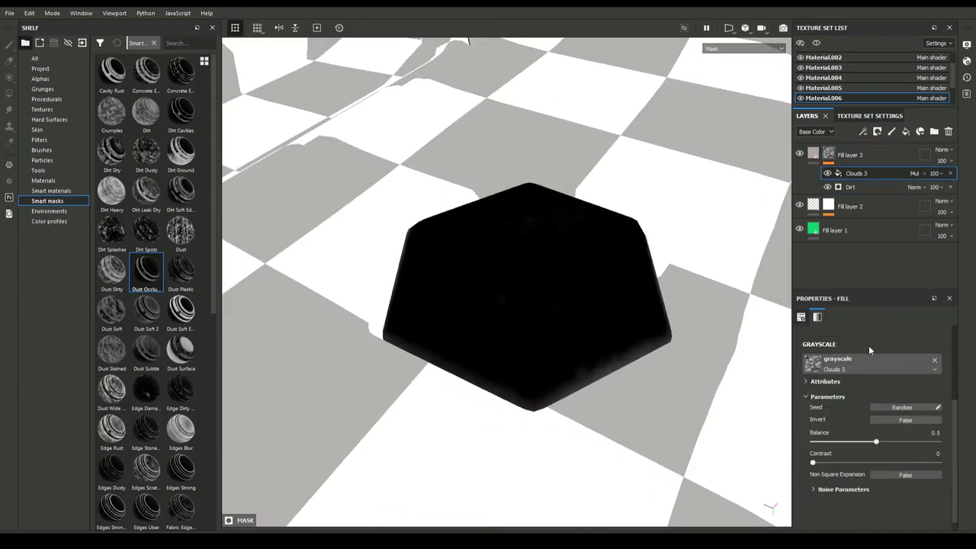
scroll(868, 345, "up", 3)
Lower the Dirt generator's grunge amount to about 0.38 and return to the material view.
left_click(850, 187)
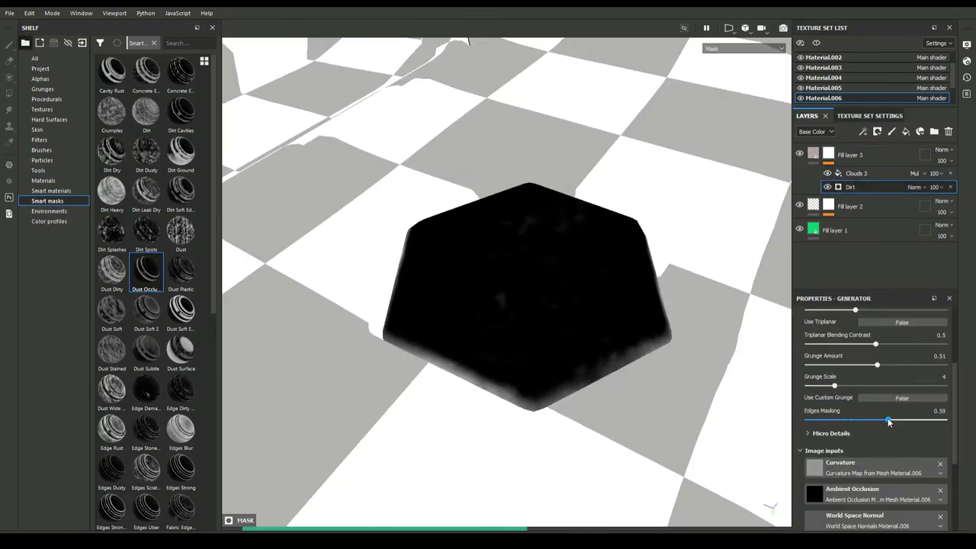
mouse_move(876, 367)
left_mouse_down()
mouse_move(860, 367)
mouse_move(868, 367)
left_mouse_up()
scroll(868, 366, "up", 2)
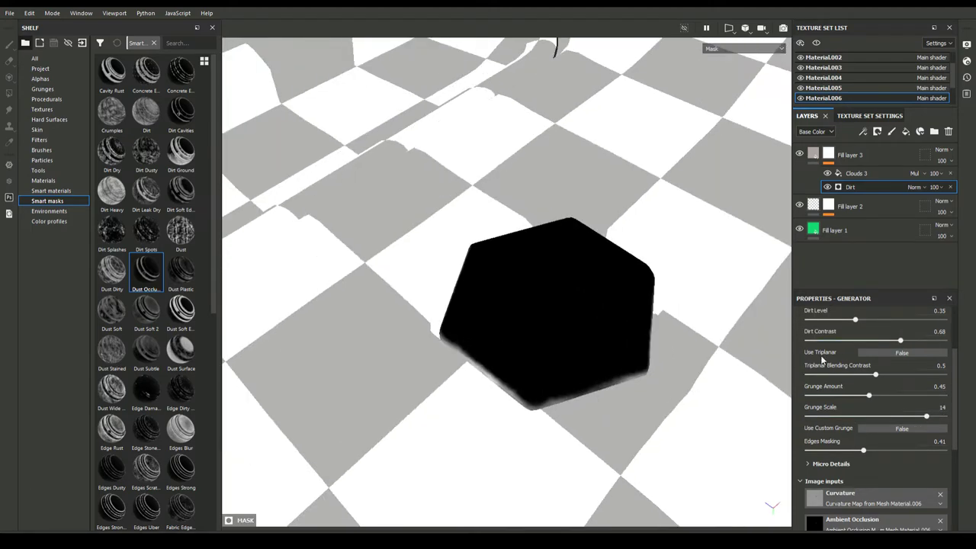
scroll(868, 367, "up", 3)
key("m")
left_click_drag(426, 315, 518, 276, "alt")
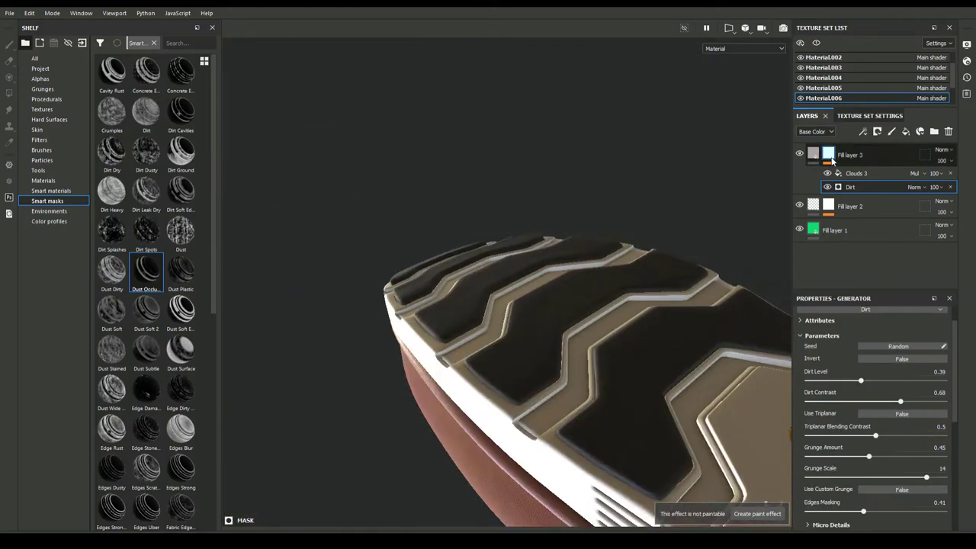
left_click(44, 180)
Apply Fabric Knitted Sweater to Material.007 with tri-planar projection.
scroll(110, 214, "down", 5)
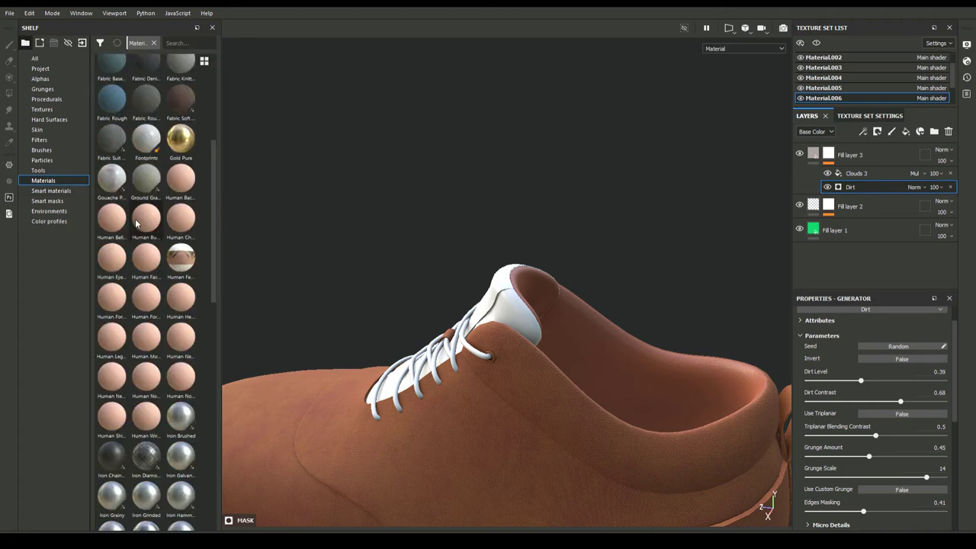
scroll(110, 214, "up", 2)
left_click_drag(180, 184, 766, 504)
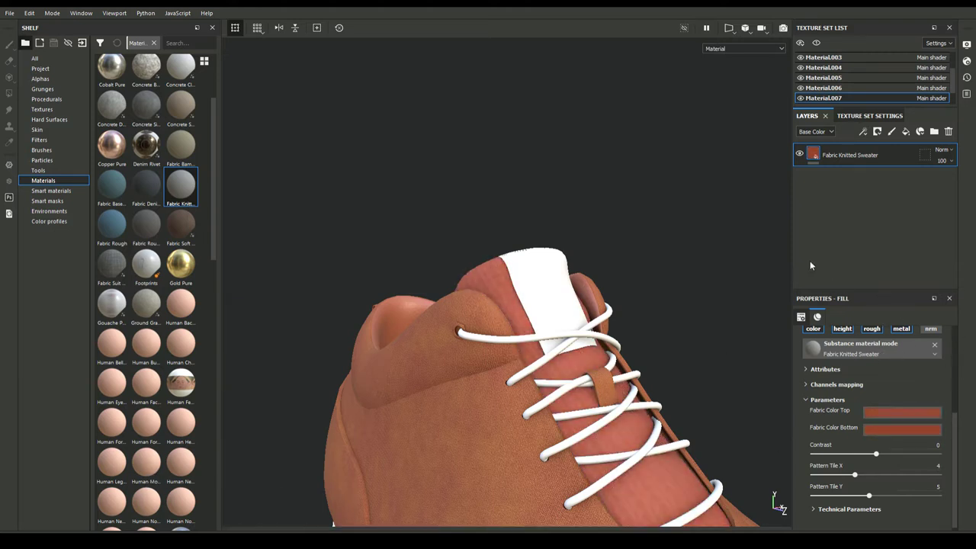
scroll(876, 358, "up", 5)
left_click(884, 353)
left_click(877, 365)
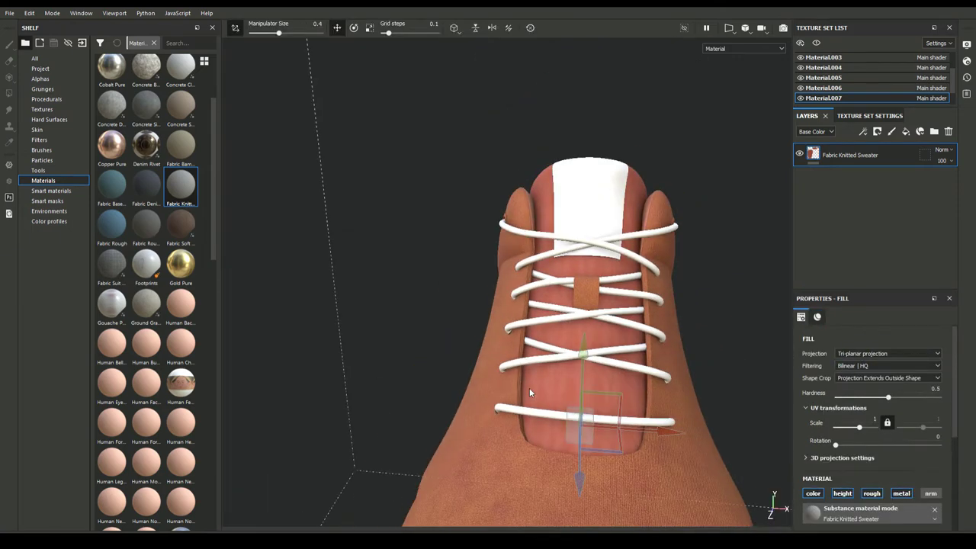
Enable roughness on the knit fill and add a new fill layer above it.
scroll(872, 415, "down", 2)
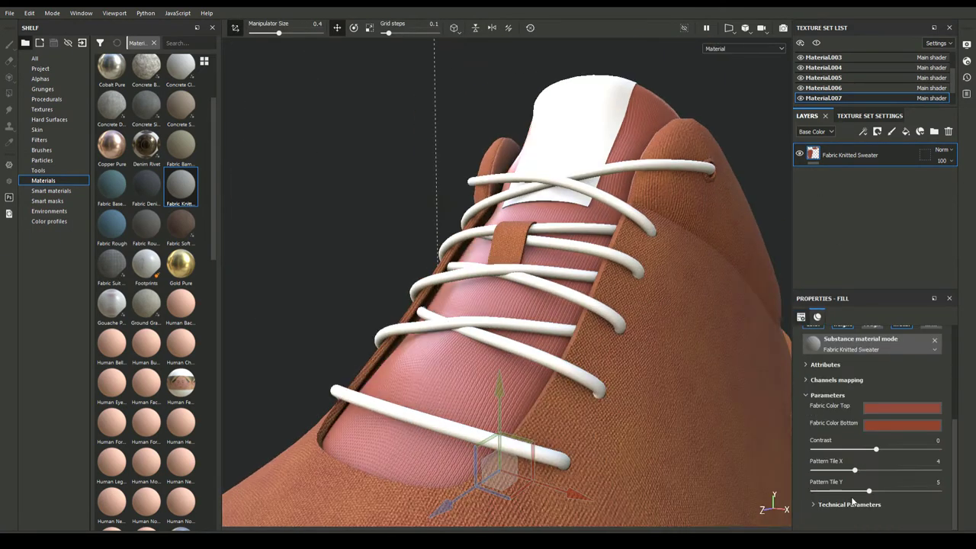
left_click(871, 416)
scroll(872, 416, "down", 3)
scroll(838, 396, "up", 3)
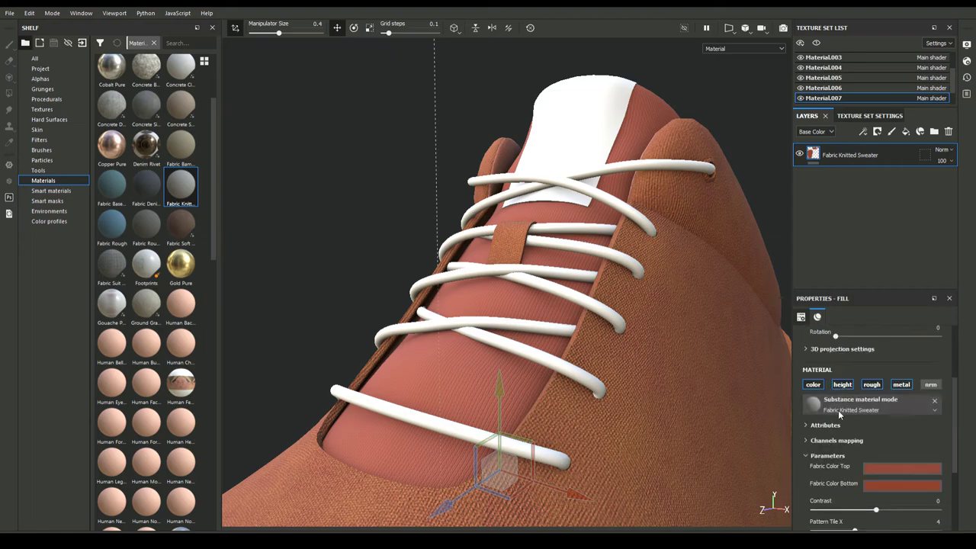
scroll(876, 396, "up", 3)
scroll(496, 315, "down", 3)
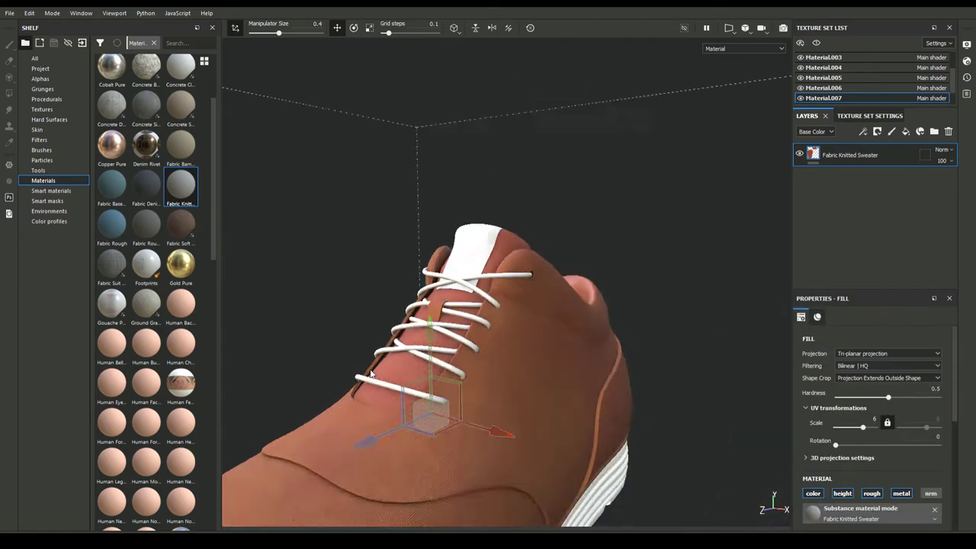
scroll(496, 315, "up", 3)
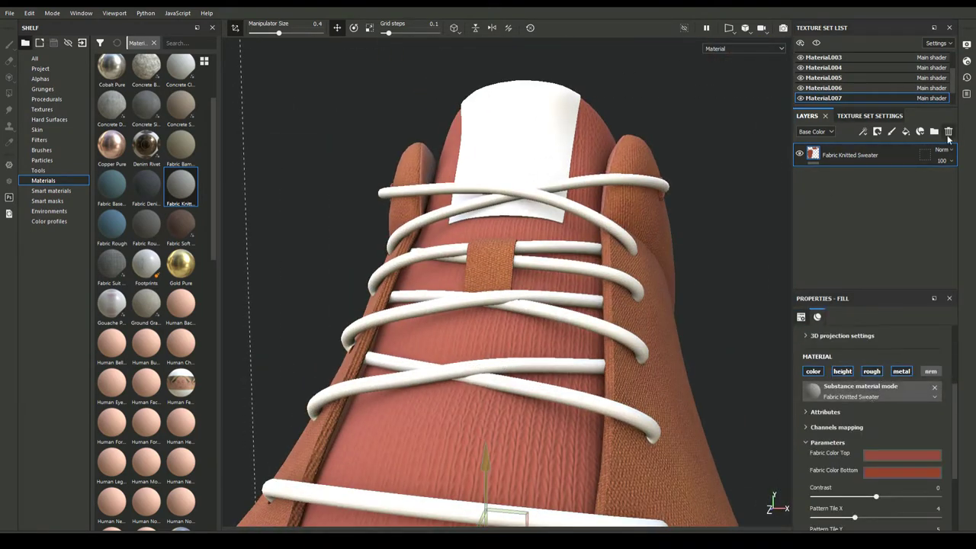
left_click(905, 131)
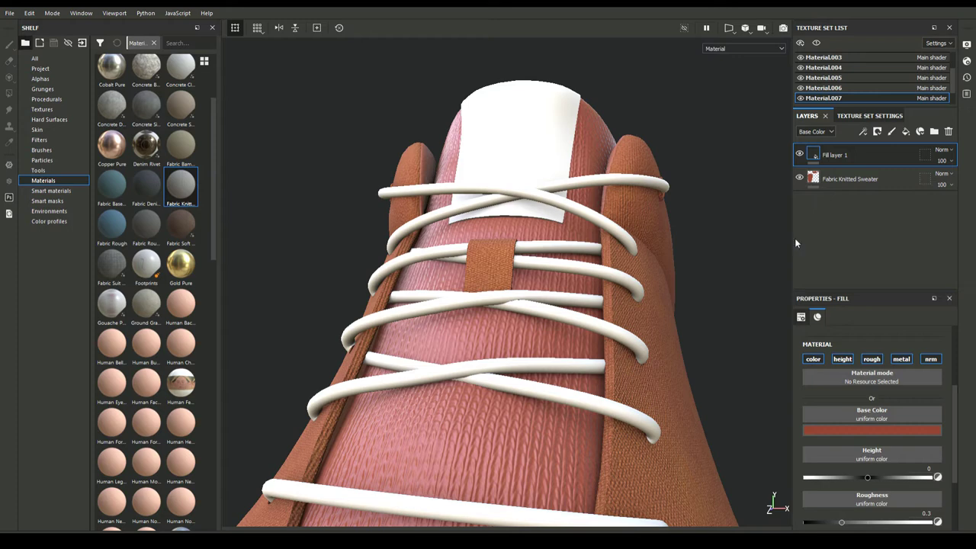
Disable Fill layer 1's height, raise roughness to about 0.76, then duplicate it with a fill mask.
left_click(841, 358)
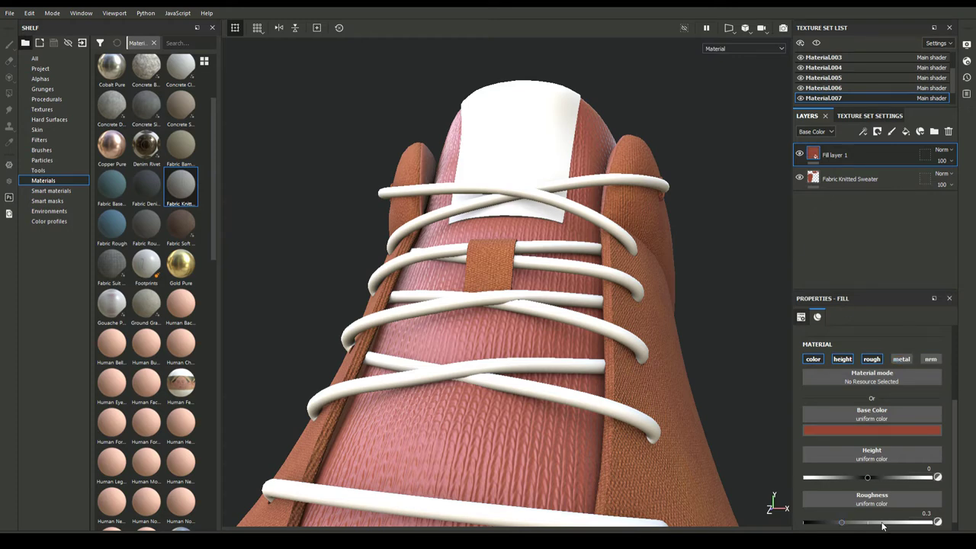
left_click_drag(841, 477, 901, 478)
key("ctrl+d")
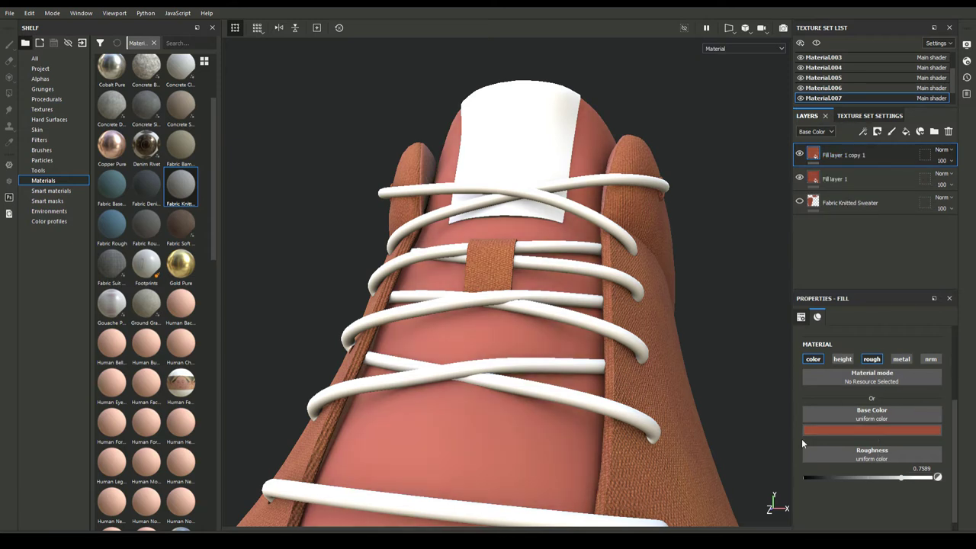
left_click(877, 131)
left_click(906, 131)
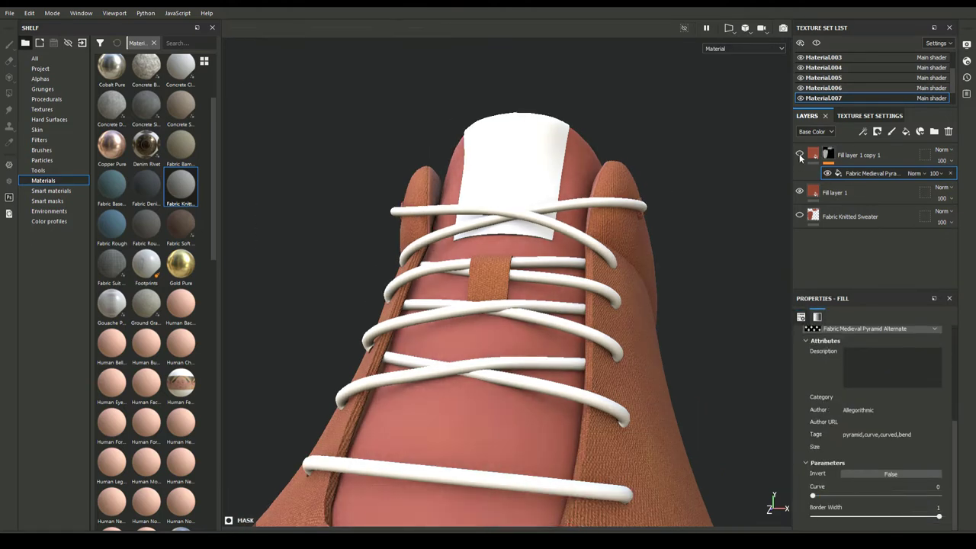
Copy the pyramid pattern fill effect from the duplicate's mask onto Fill layer 1.
scroll(886, 379, "up", 4)
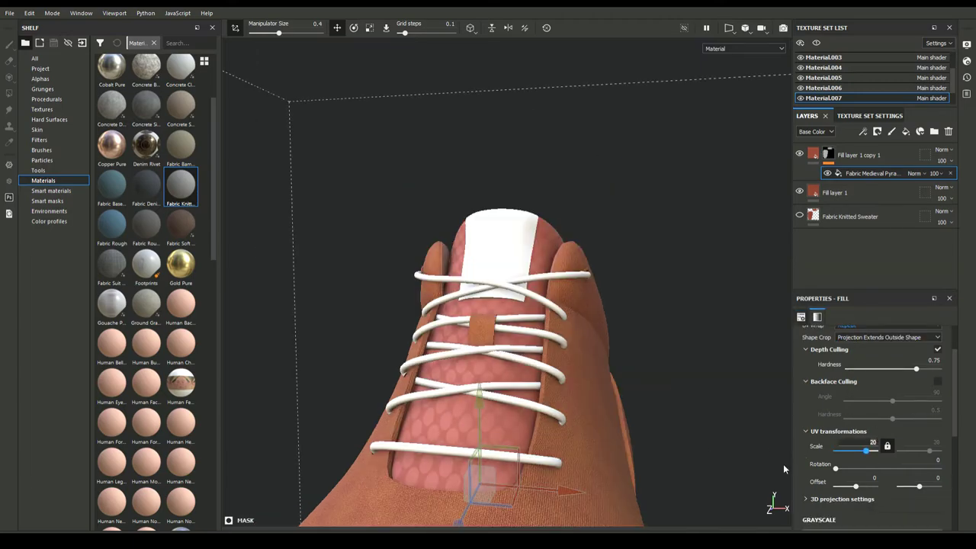
left_click(829, 156, "alt")
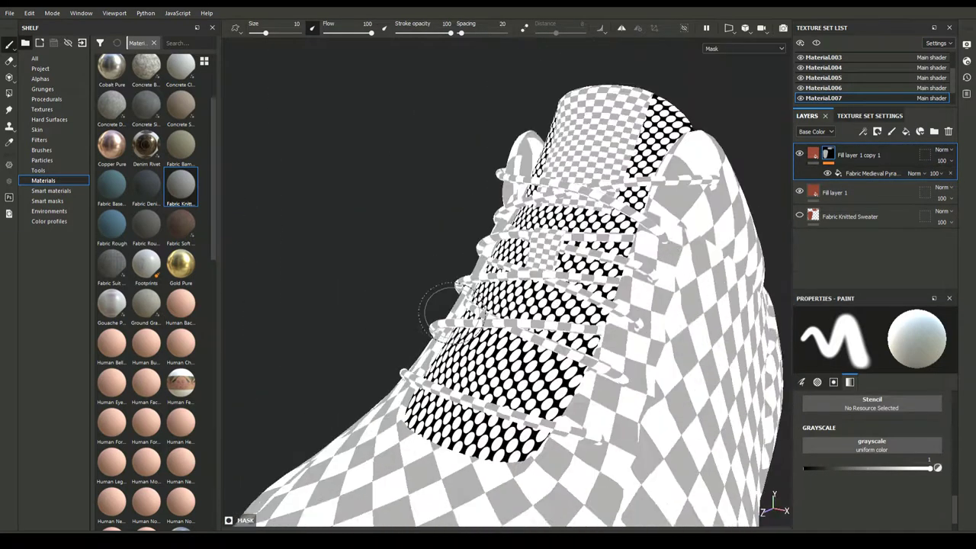
left_click(859, 171)
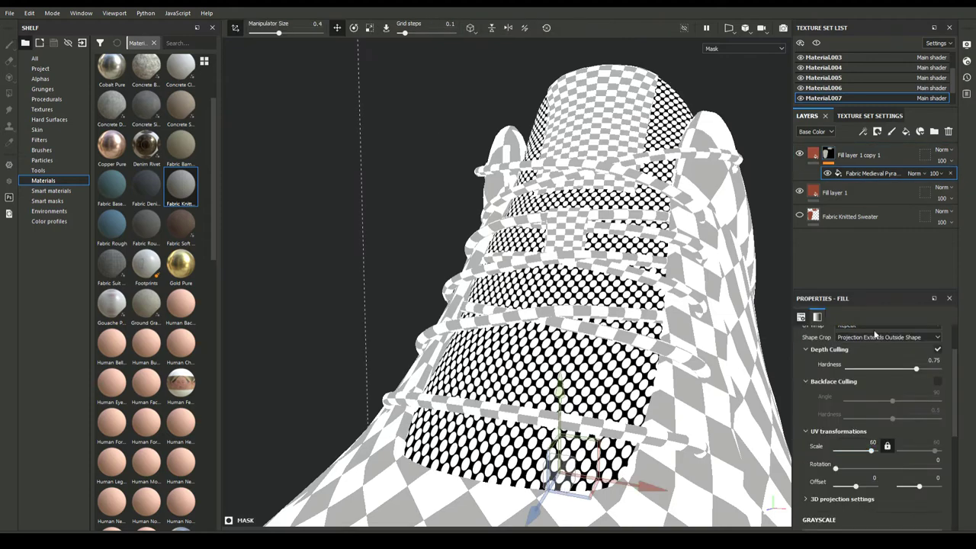
key("m")
key("Delete")
scroll(866, 521, "down", 1)
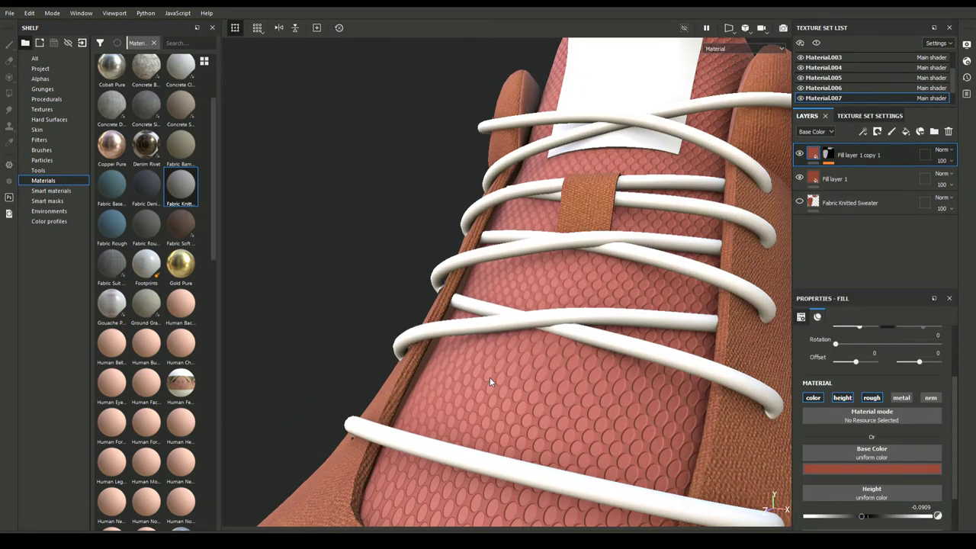
left_click(817, 182)
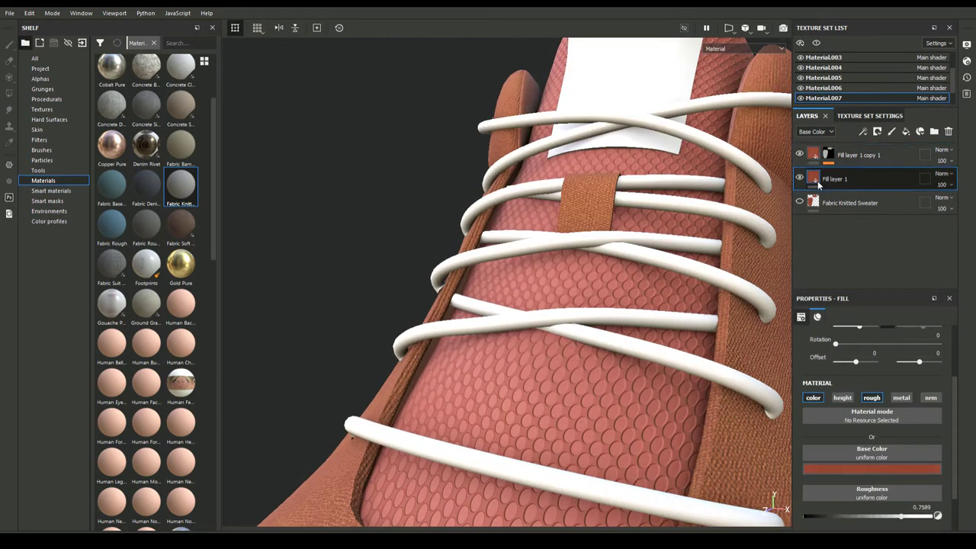
key("ctrl+z")
Delete the leftover pattern effect from the duplicate and move Fill layer 1 above its copy.
left_click_drag(855, 163, 836, 193, "ctrl")
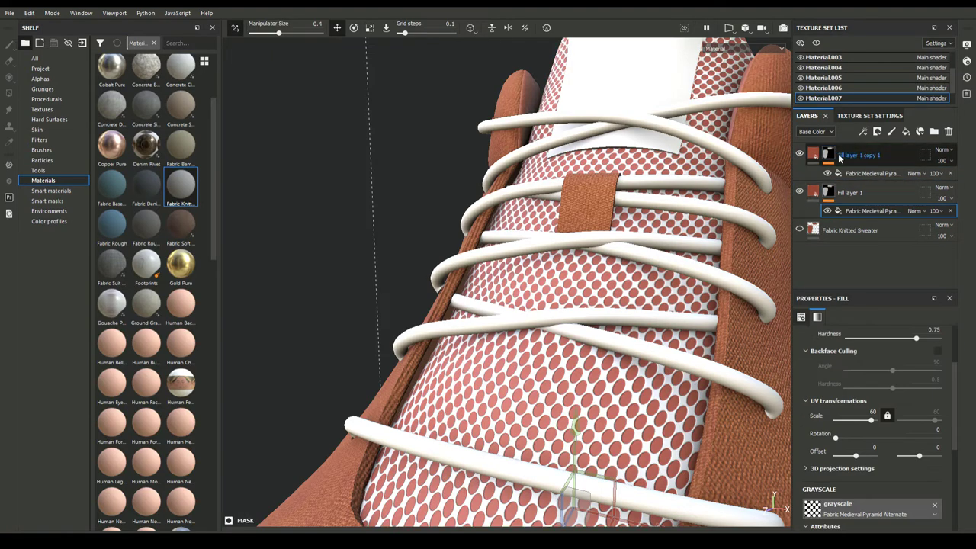
left_click(839, 157)
key("Delete")
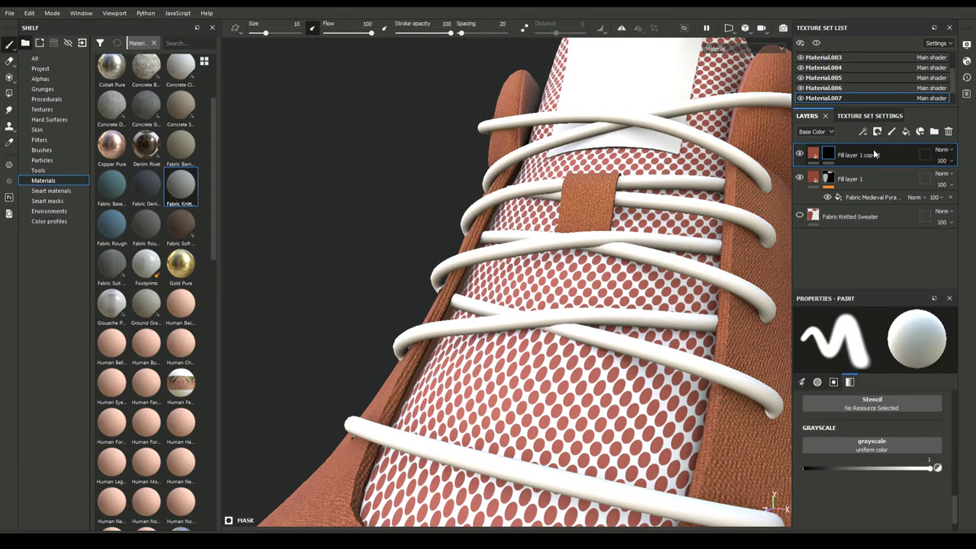
left_click_drag(848, 179, 848, 151)
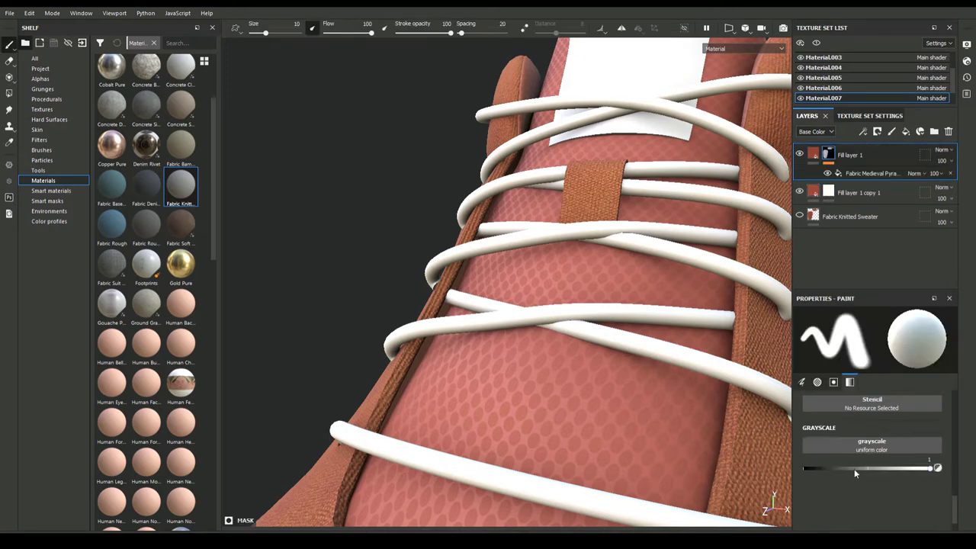
Adjust Fill layer 1's mask Levels and add a Blur Slope filter at about 2.26.
left_click_drag(804, 343, 832, 344)
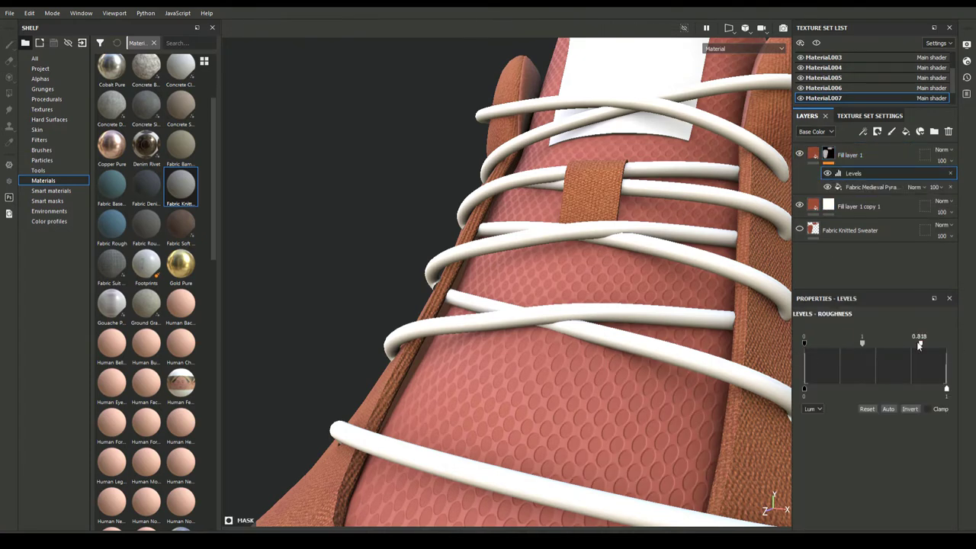
right_click(939, 264)
left_click(872, 365)
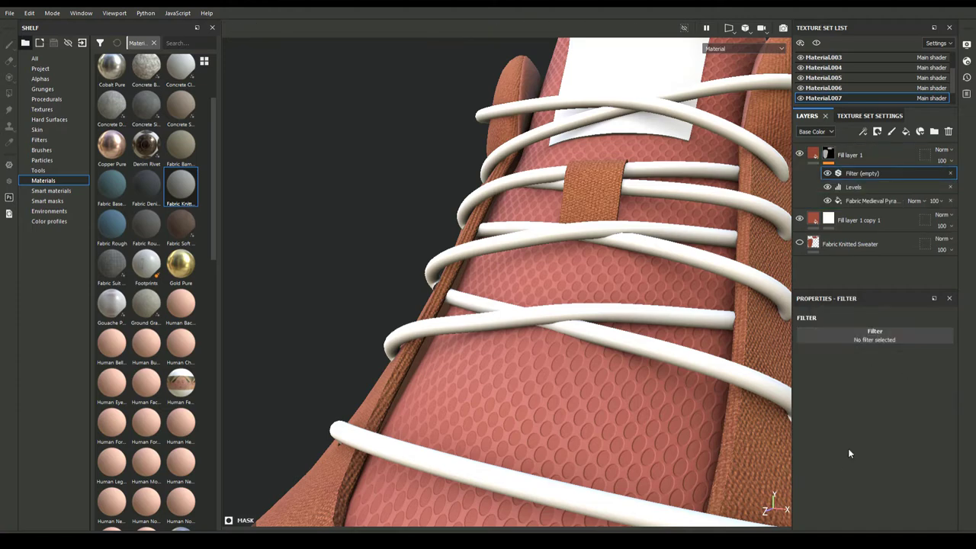
left_click_drag(810, 428, 815, 429)
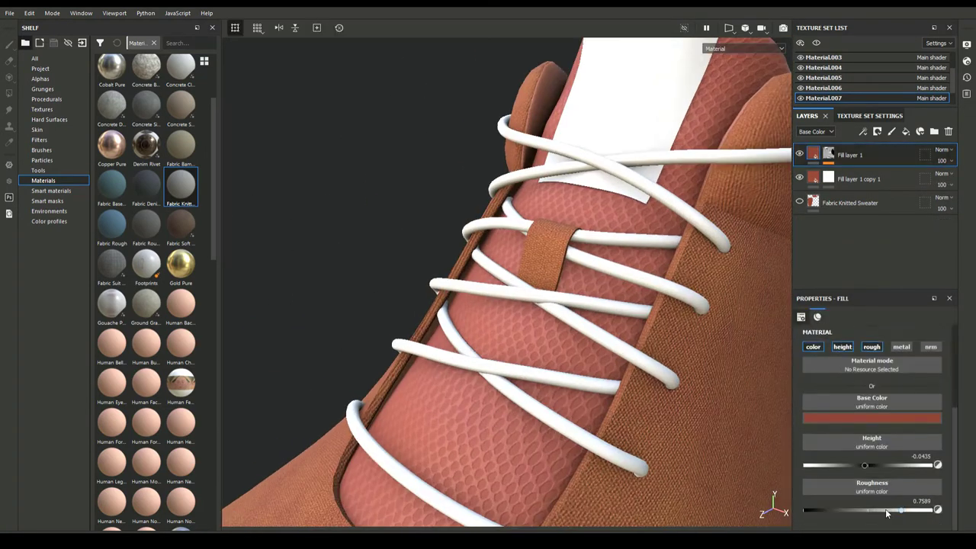
Add a new masked fill layer above Fill layer 1 copy 1.
left_click(859, 178)
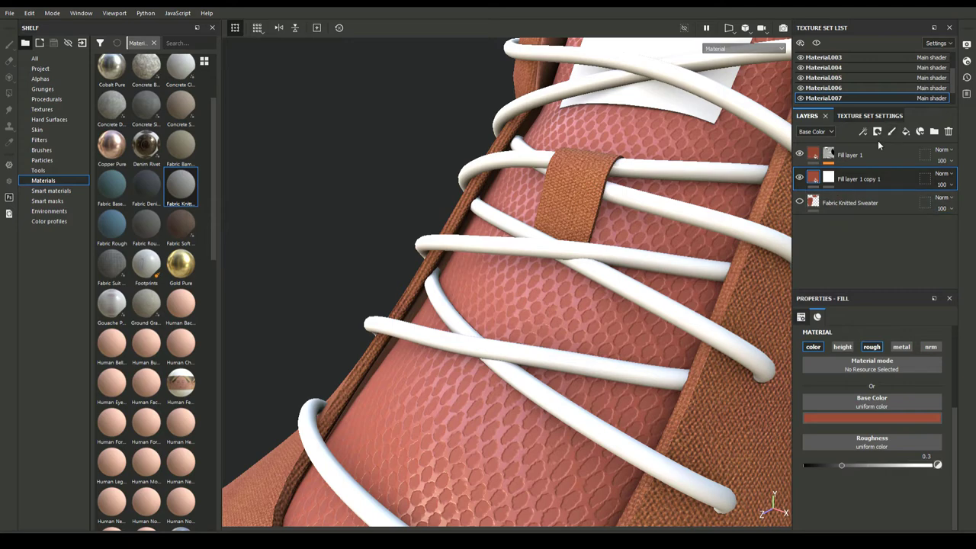
left_click(905, 131)
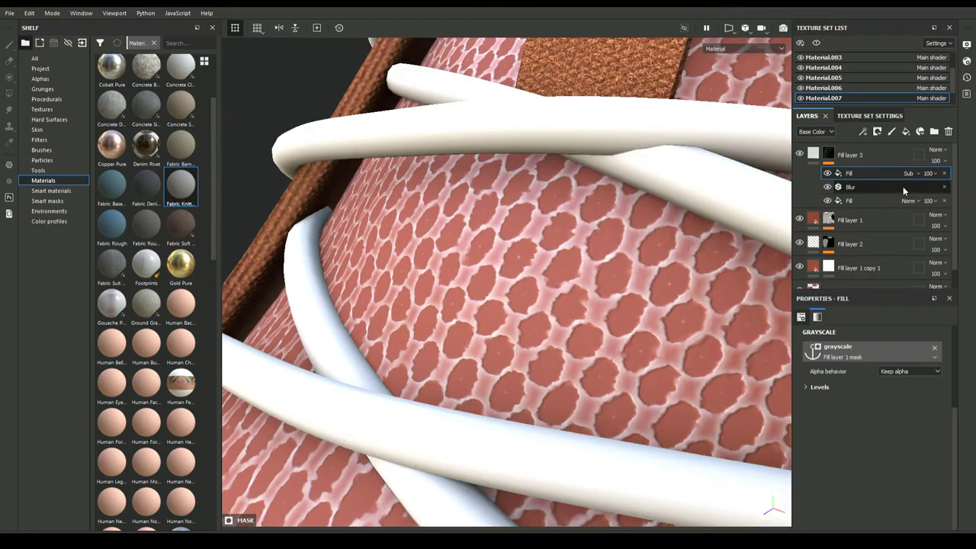
Lower Fill layer 3's height to -0.0672 to deepen the knit bumps.
left_click(903, 188)
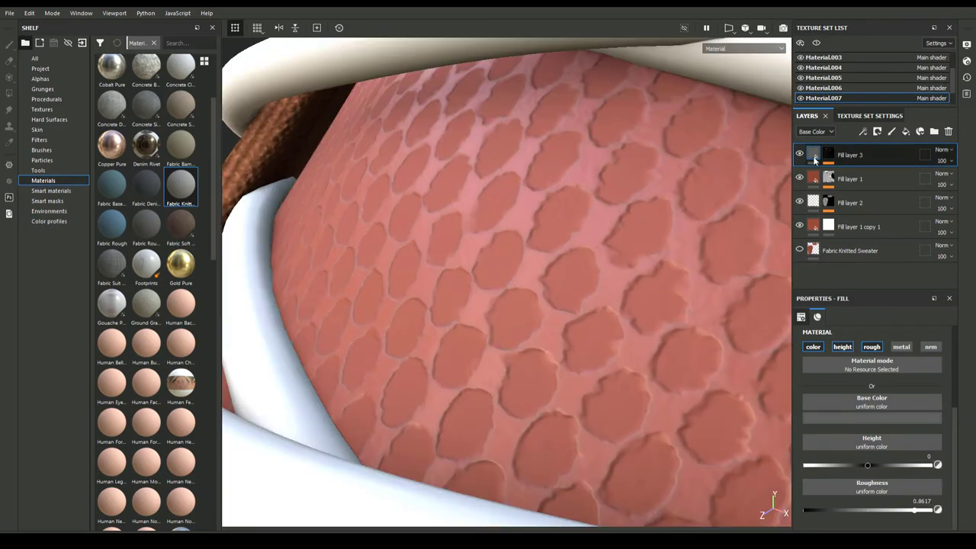
left_click_drag(866, 465, 862, 465)
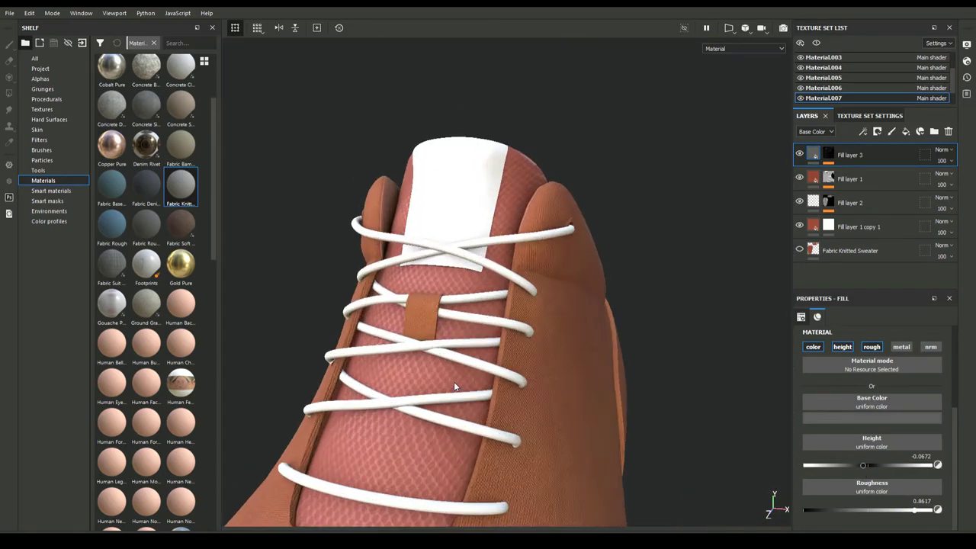
left_click(806, 181)
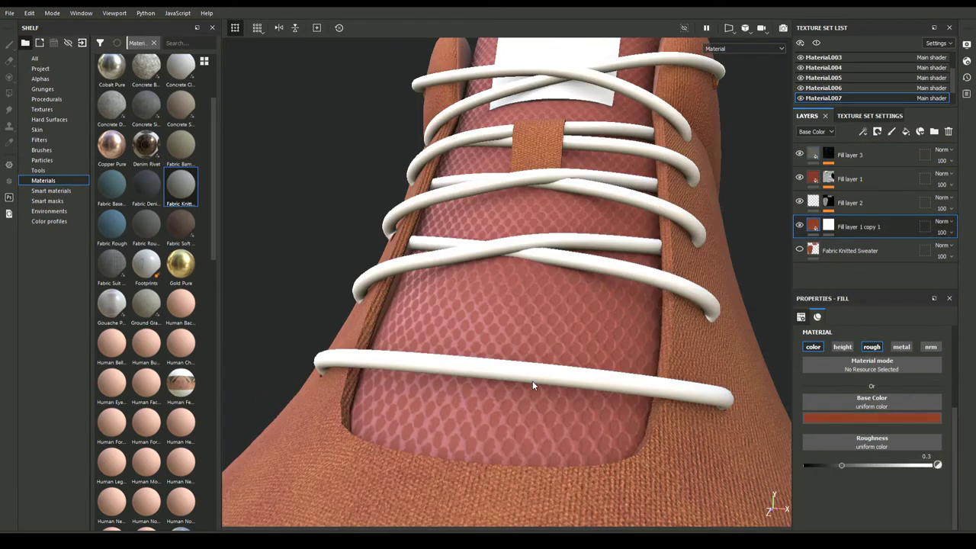
left_click_drag(532, 381, 464, 442, "alt")
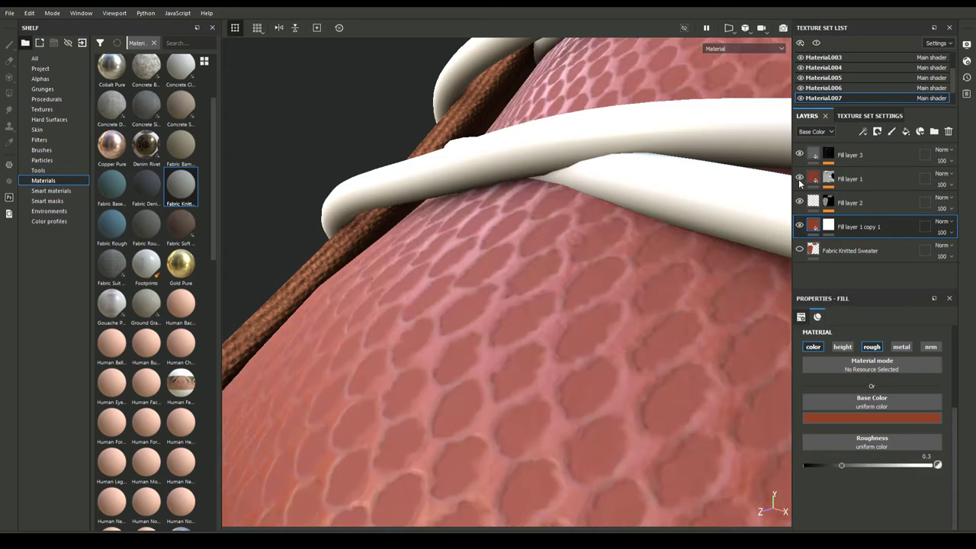
Lower Fill layer 1's height to about -0.0751 for deeper hexagon relief.
left_click(850, 178)
left_click_drag(863, 465, 861, 466)
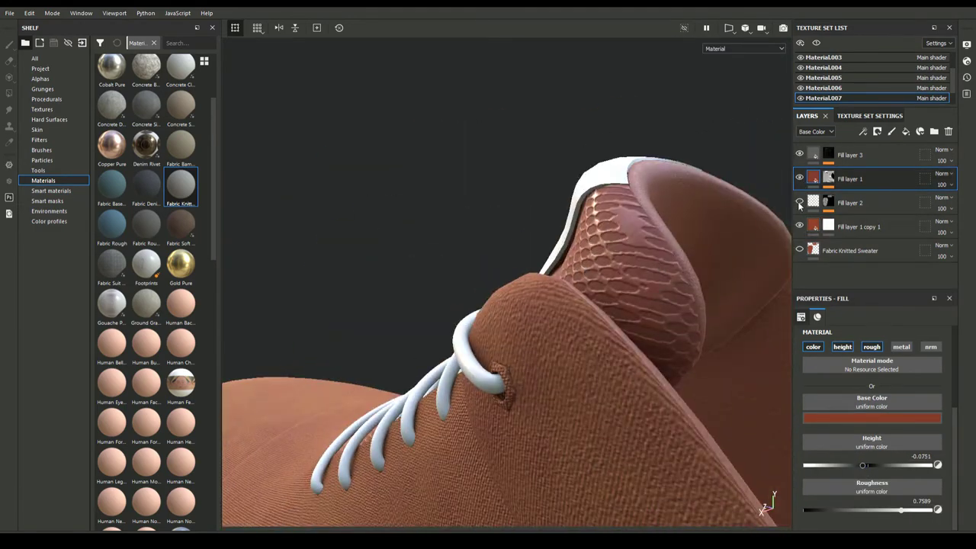
left_click(838, 202)
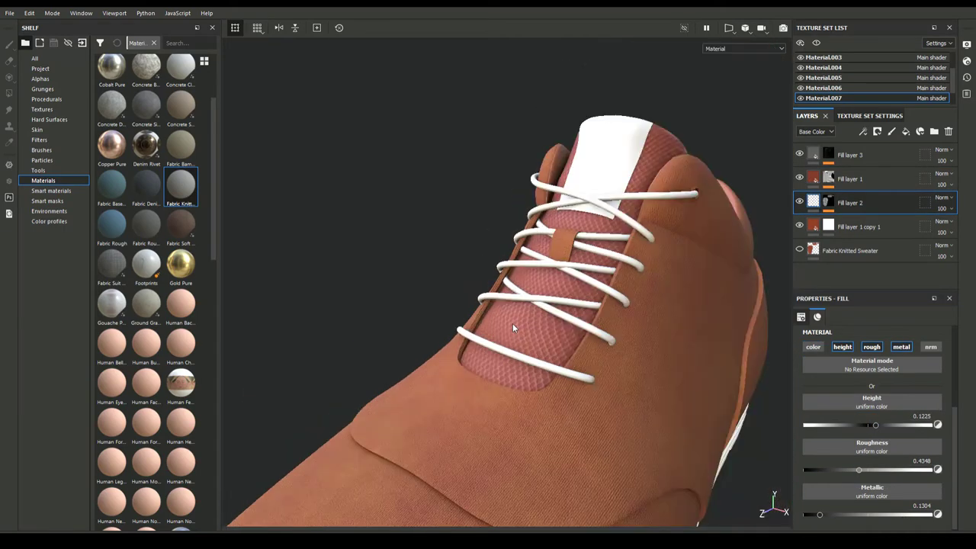
left_click(848, 226)
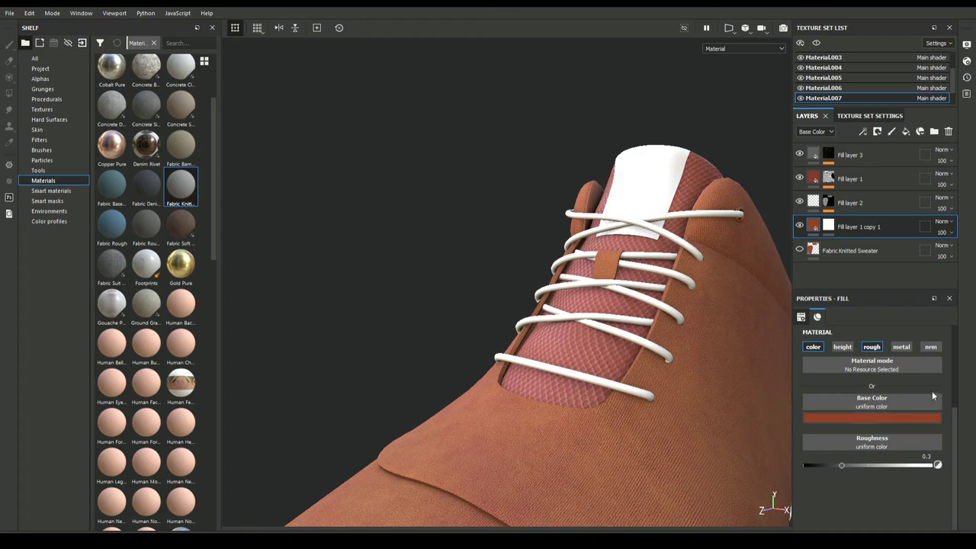
left_click(811, 178)
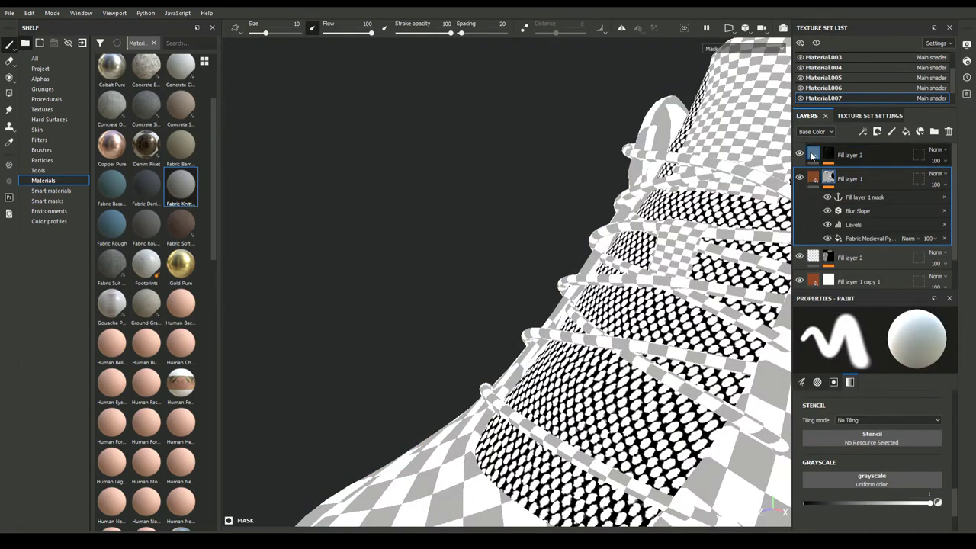
Add Fill layer 4 on top with a Gaussian Spots fill mask.
left_click(850, 154)
left_click(904, 131)
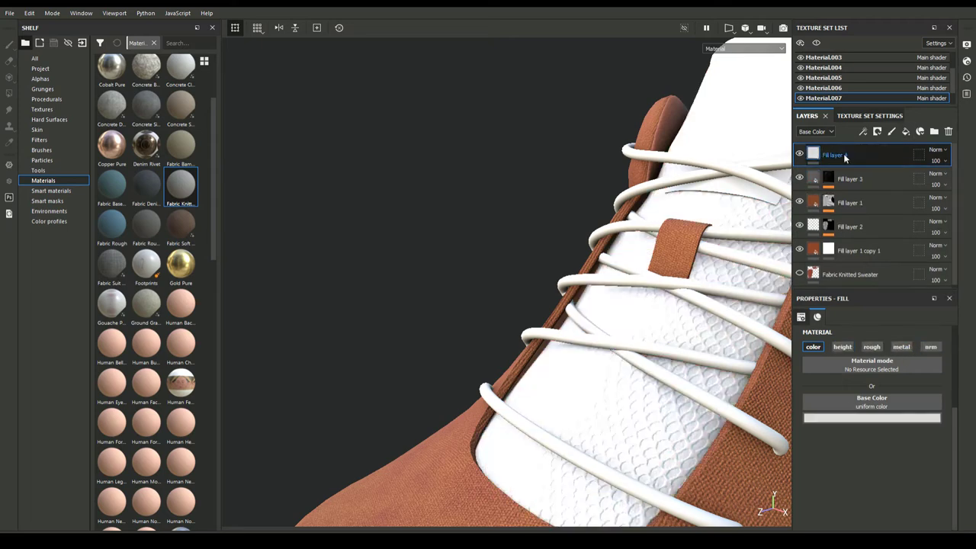
left_click(877, 131)
left_click(904, 132)
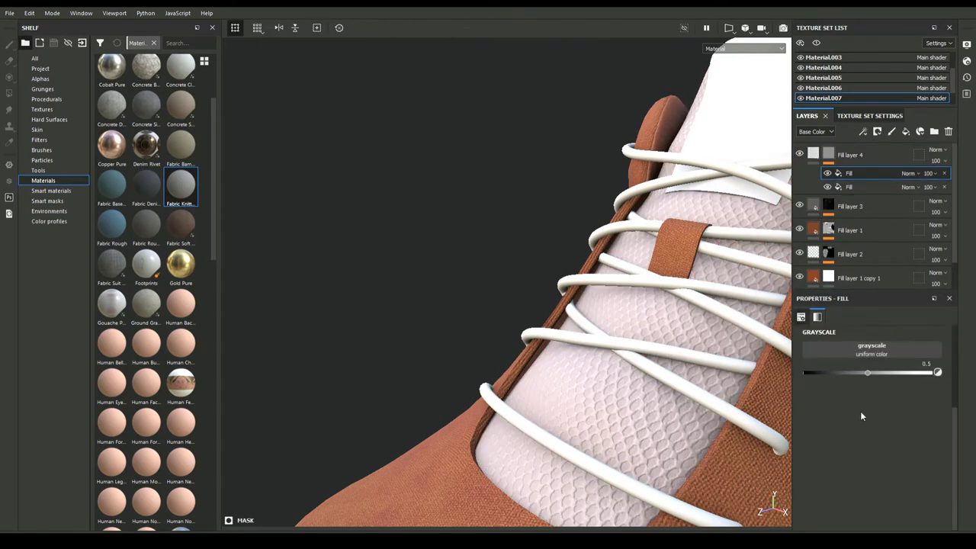
left_click(871, 349)
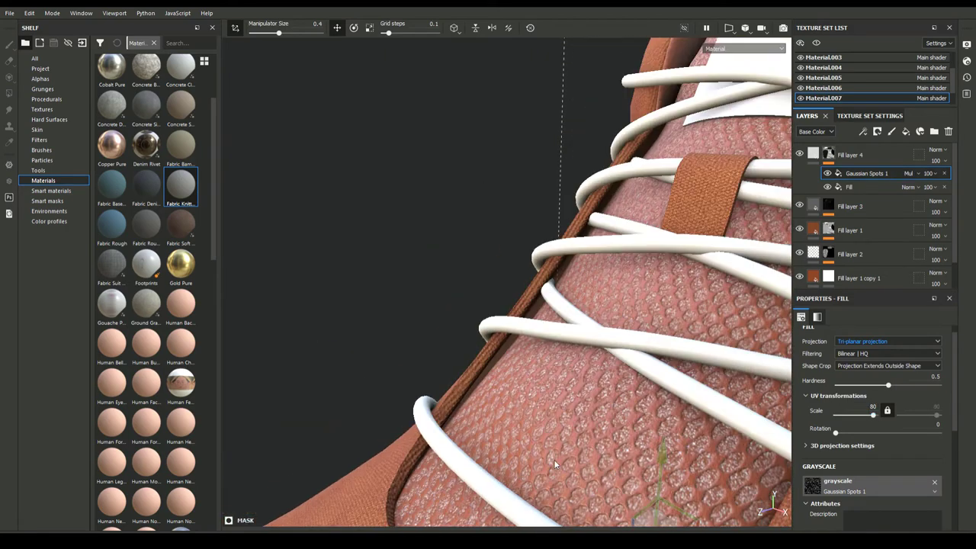
Give the spot layer a negative height and enable its colour for dark brown embossed spots.
left_click(850, 155)
scroll(868, 419, "down", 5)
left_click_drag(870, 486, 863, 489)
left_click(812, 407)
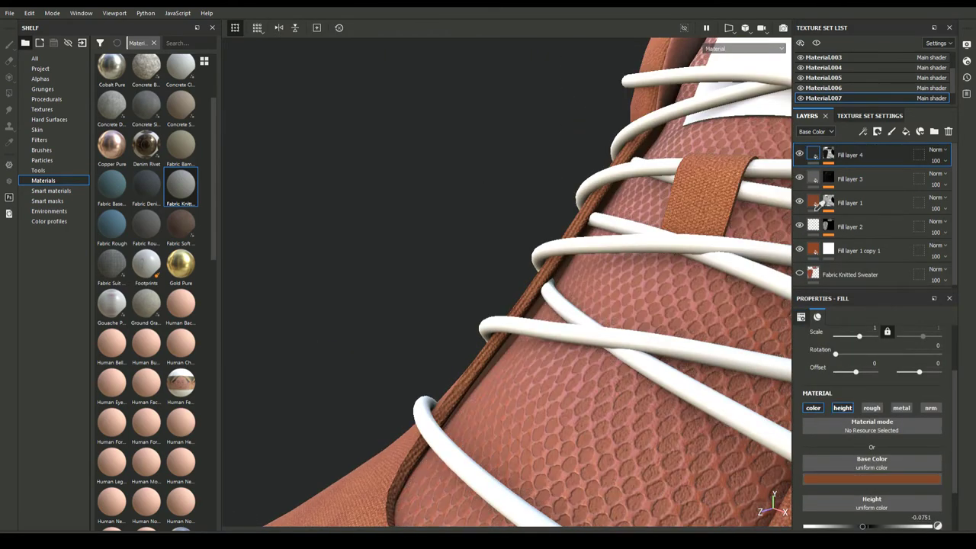
mouse_move(503, 320)
left_mouse_down("alt")
mouse_move(463, 305)
mouse_move(454, 328)
left_mouse_up("alt")
Check Fill layer 2 and the whole lacing, undoing the last change.
scroll(453, 328, "up", 2)
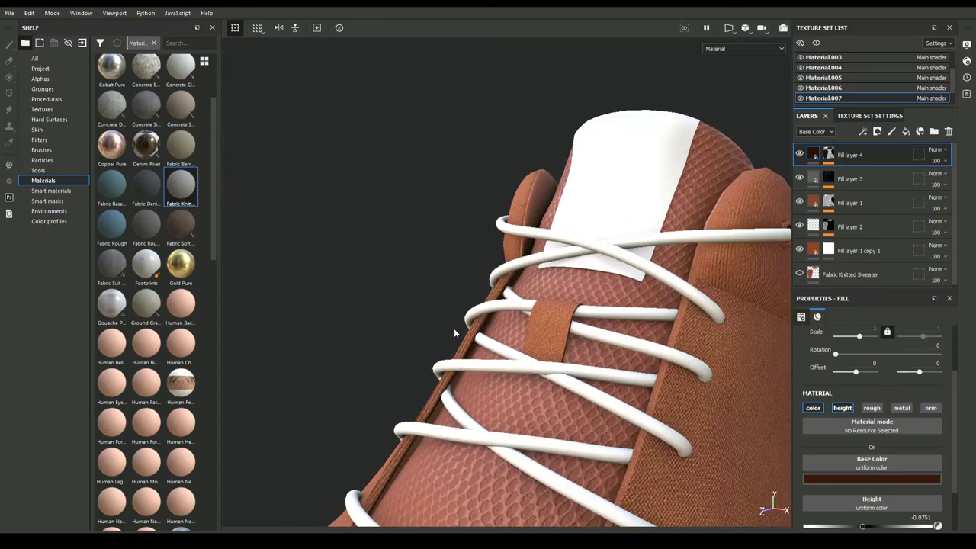
scroll(453, 327, "up", 4)
left_click(850, 226)
scroll(864, 500, "down", 2)
scroll(439, 321, "down", 3)
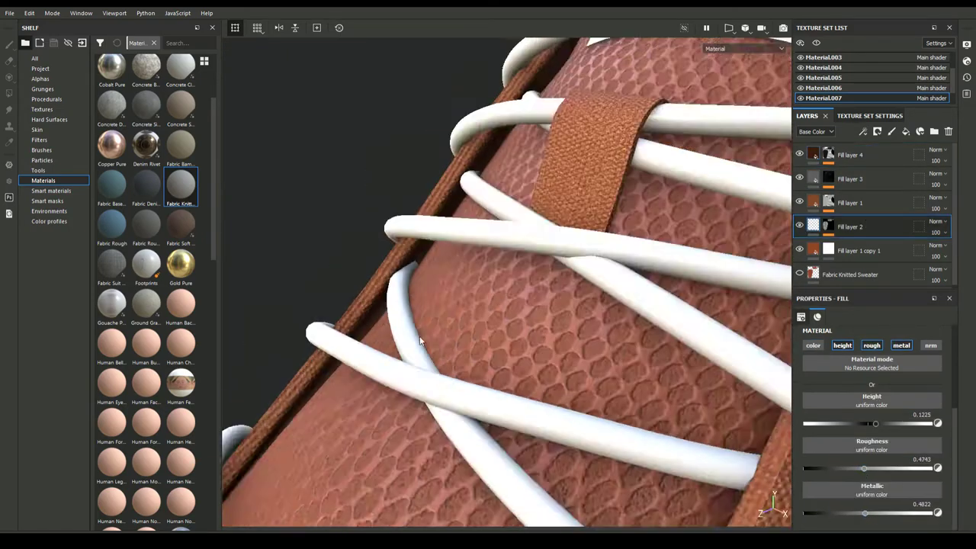
scroll(439, 320, "down", 3)
scroll(439, 319, "up", 3)
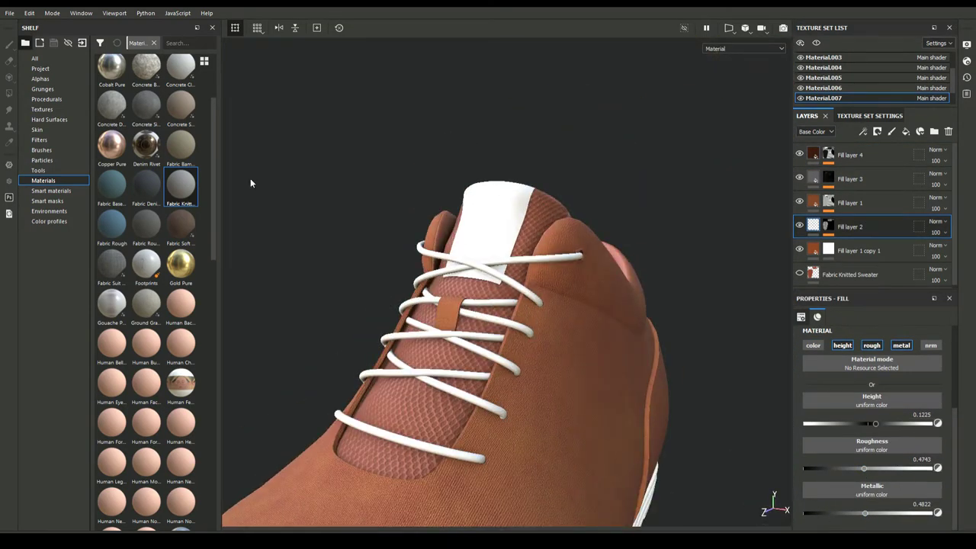
mouse_move(256, 185)
left_mouse_down("alt")
mouse_move(383, 279)
mouse_move(443, 382)
mouse_move(524, 356)
mouse_move(547, 287)
left_mouse_up("alt")
key("ctrl+z")
Scale Fill layer 1's Fabric Medieval Pyramid mask pattern to 60 by 30.
scroll(548, 287, "up", 4)
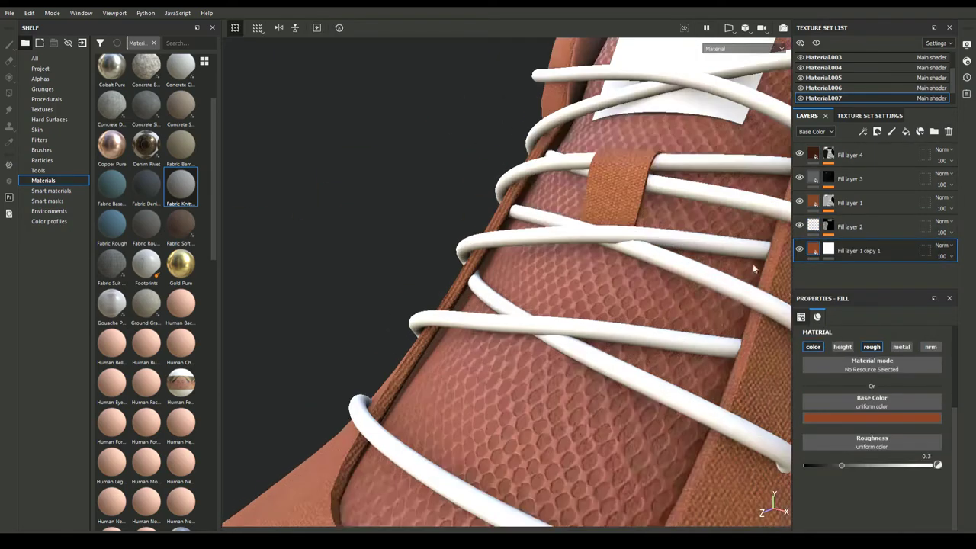
left_click(828, 203)
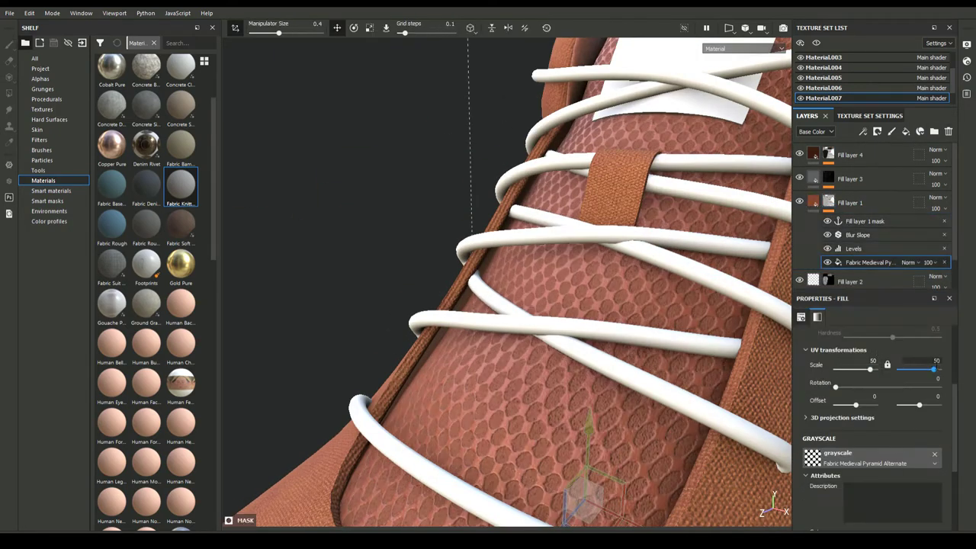
left_click_drag(925, 374, 930, 369)
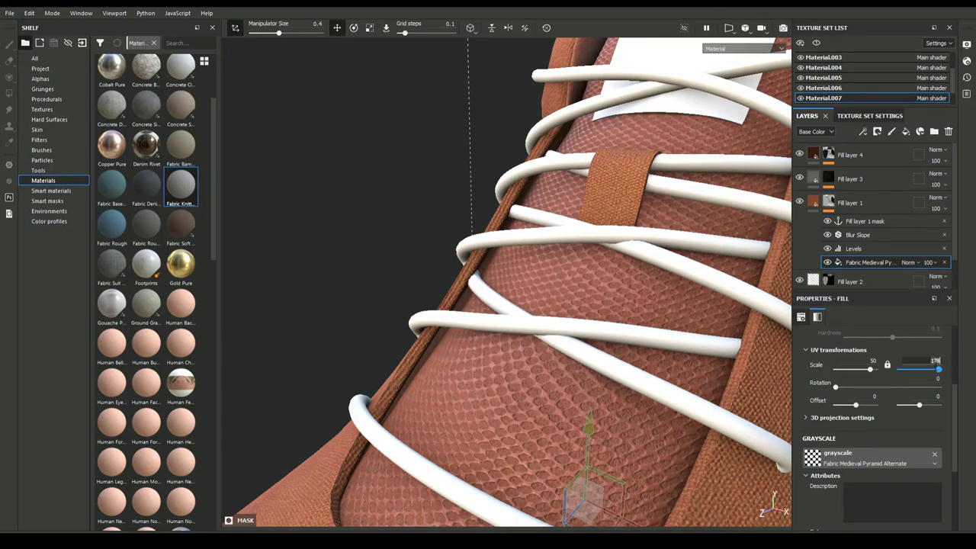
scroll(406, 394, "down", 5)
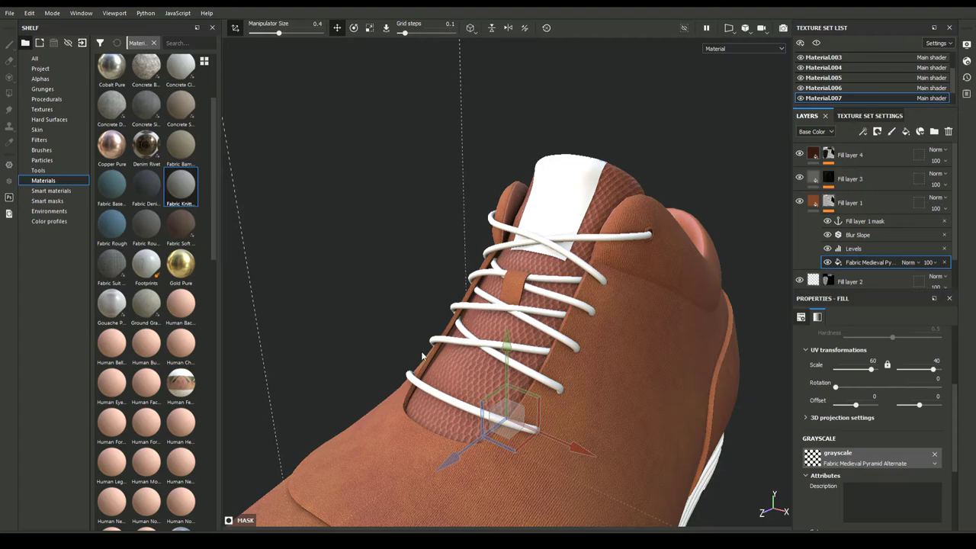
scroll(421, 356, "up", 2)
scroll(348, 341, "down", 5)
scroll(391, 325, "up", 5)
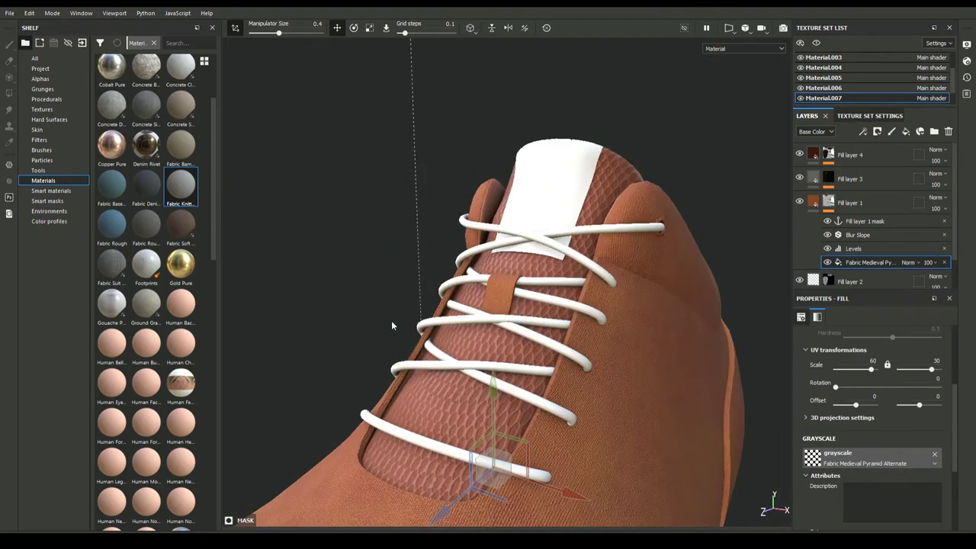
scroll(396, 358, "up", 2)
scroll(427, 431, "up", 2)
scroll(457, 454, "down", 4)
Inspect the Levels adjustment in Fill layer 1's mask while viewing the shoe opening.
mouse_move(403, 405)
left_mouse_down("alt")
mouse_move(383, 353)
mouse_move(662, 374)
mouse_move(571, 401)
left_mouse_up("alt")
scroll(497, 321, "up", 3)
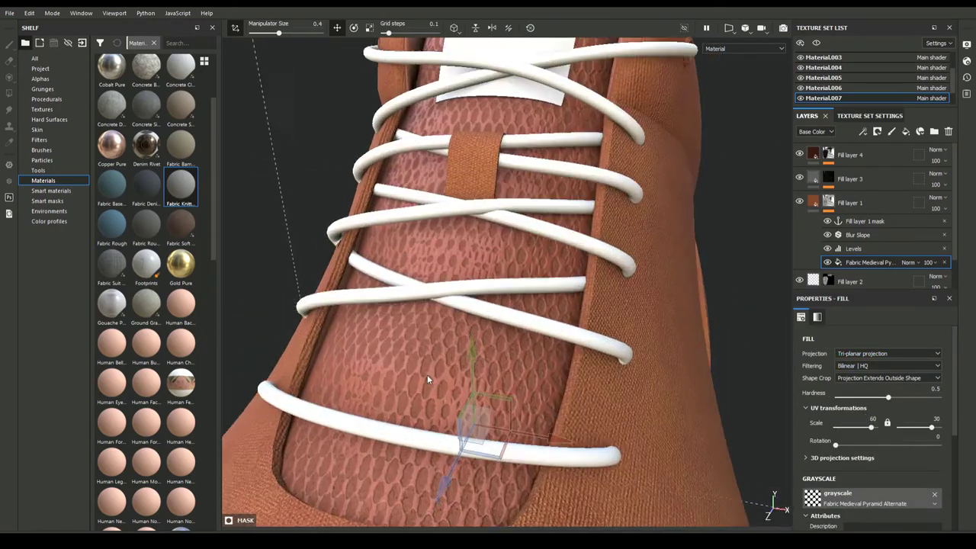
left_click(827, 202, "alt")
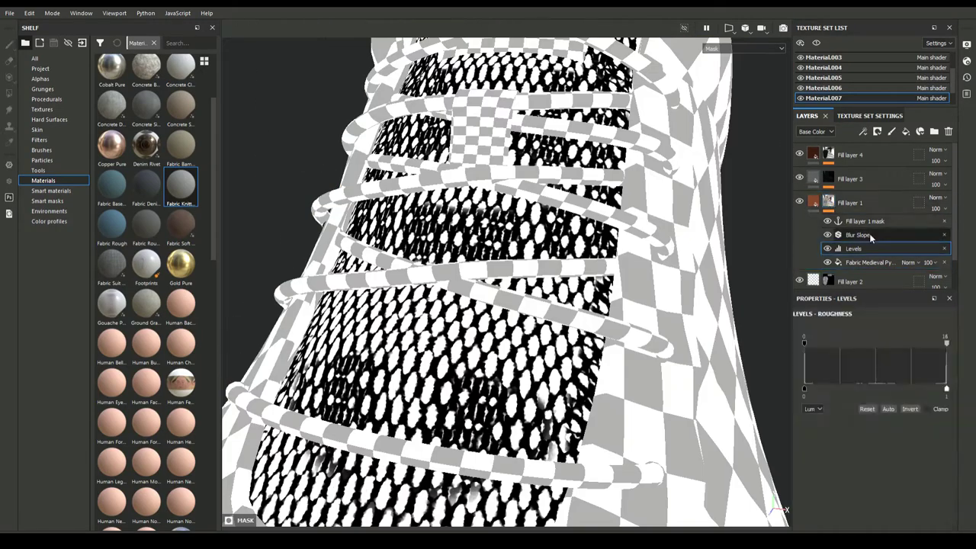
scroll(845, 286, "down", 1)
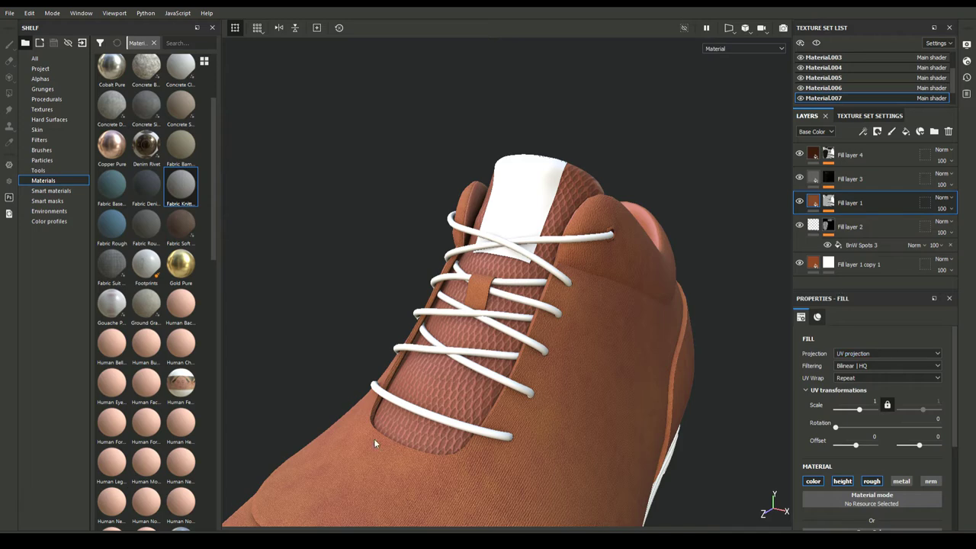
Raise the pyramid mask pattern's scale to 80 by 50 and check the shoe.
mouse_move(374, 438)
left_mouse_down("alt")
mouse_move(460, 378)
mouse_move(414, 409)
left_mouse_up("alt")
scroll(581, 399, "down", 5)
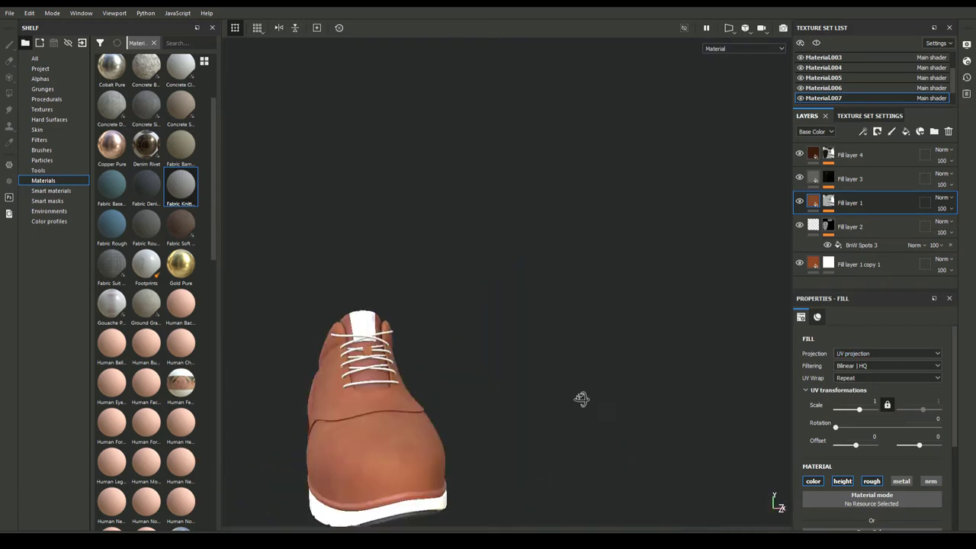
scroll(427, 392, "up", 6)
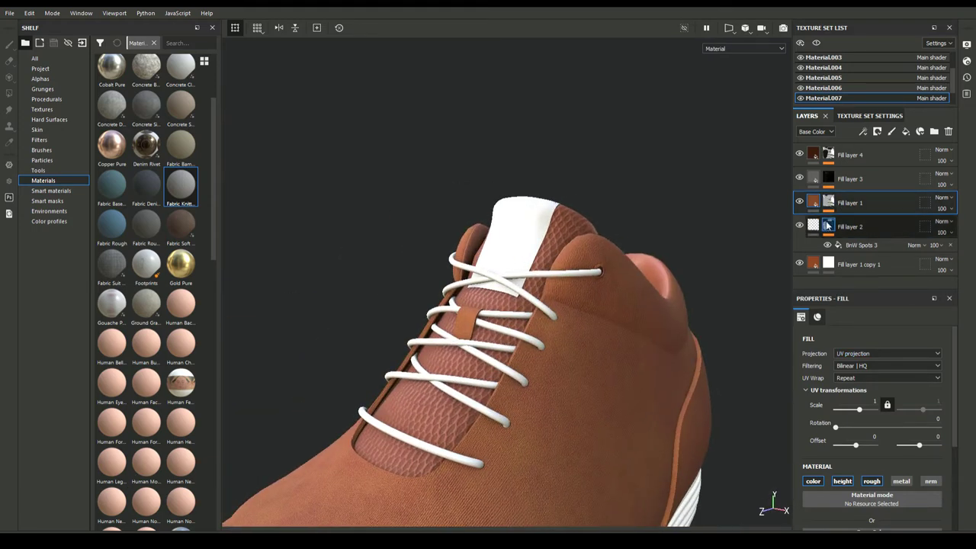
left_click(907, 474)
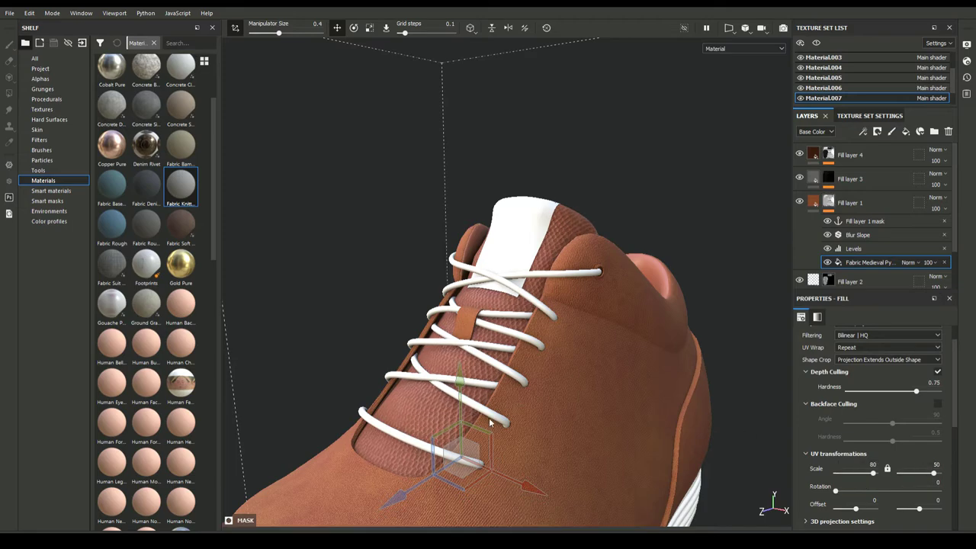
left_click_drag(490, 421, 424, 359, "alt")
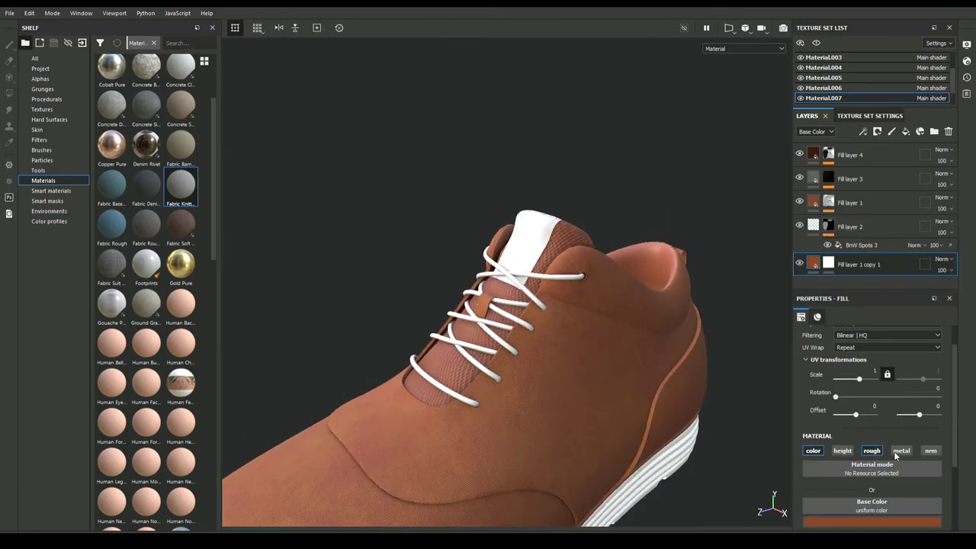
scroll(393, 374, "up", 3)
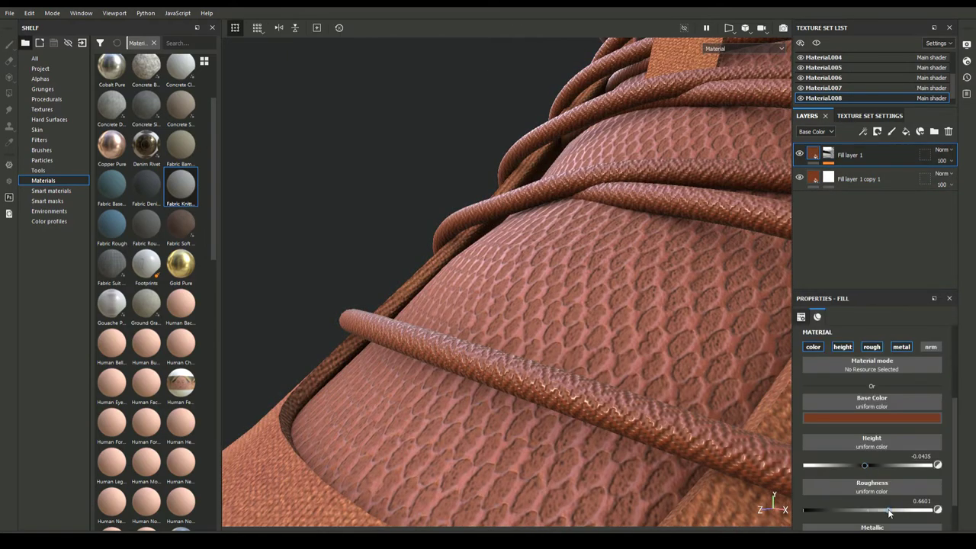
Add Fill layer 2 with a BnW Spots mask and orange base colour.
left_click(860, 180)
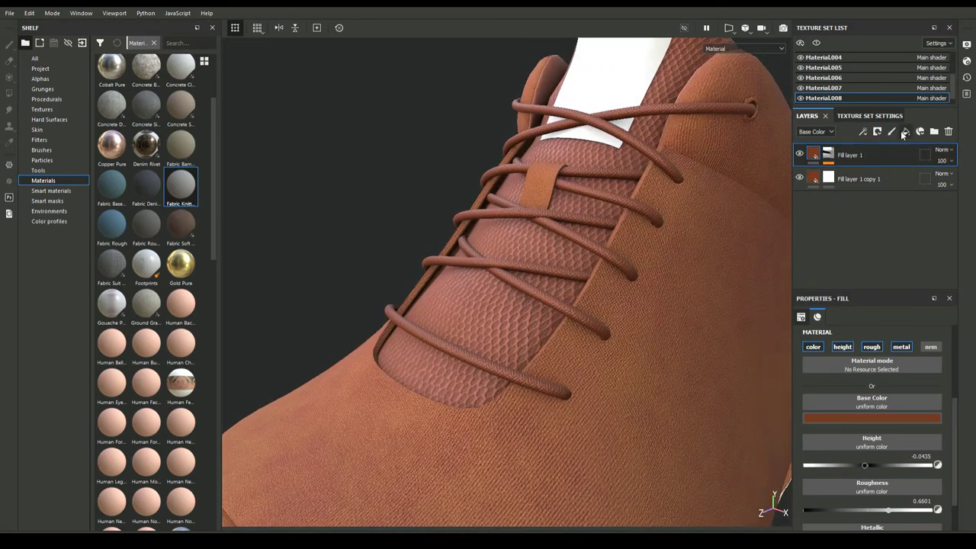
left_click(904, 132)
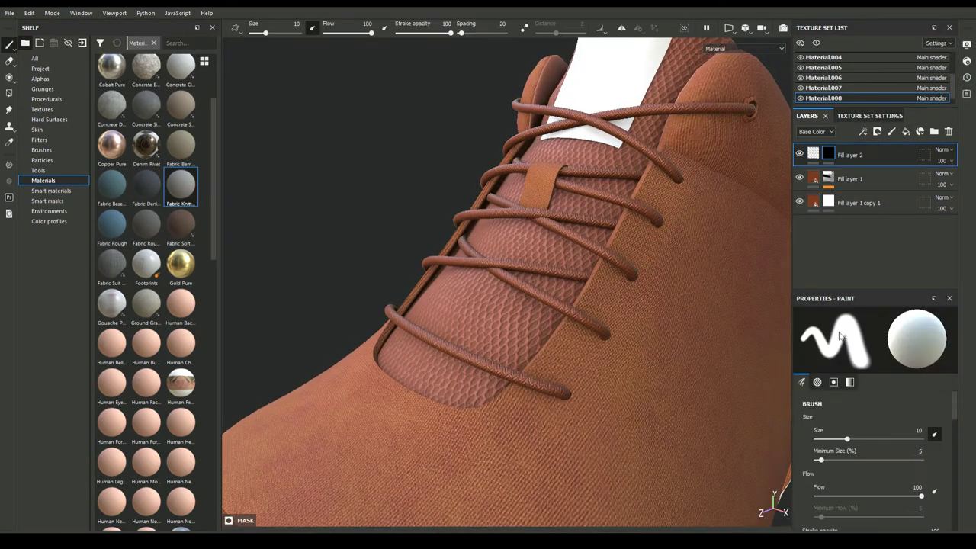
right_click(831, 156)
left_click(848, 411)
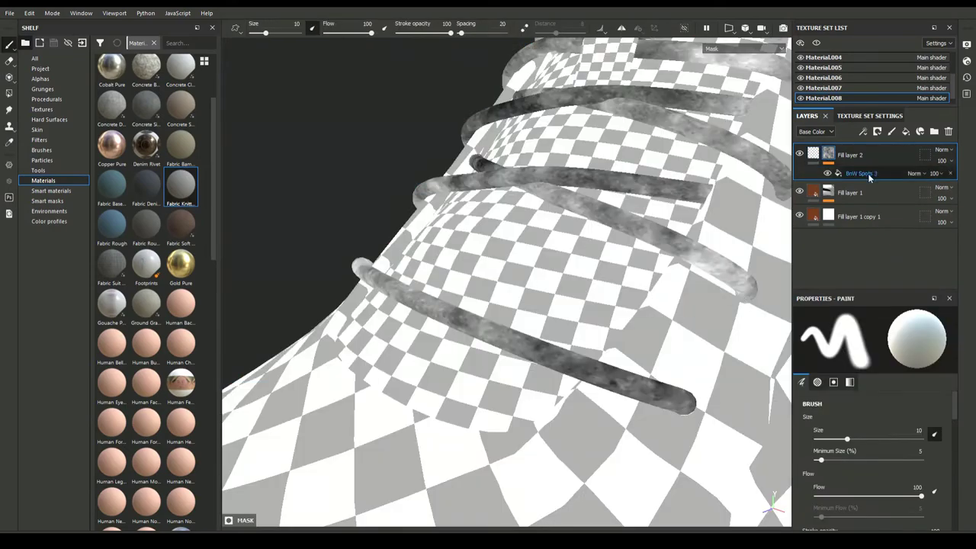
left_click(869, 176)
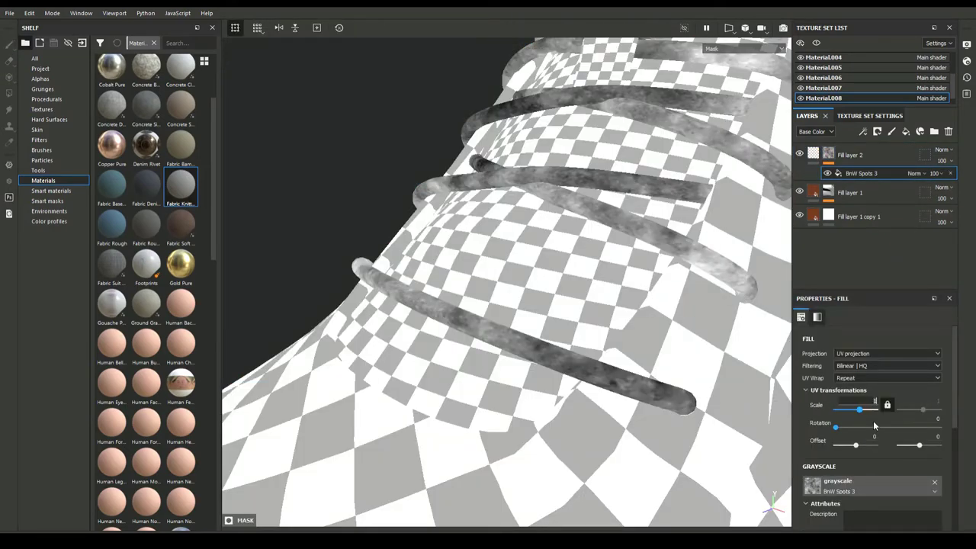
left_click(812, 153)
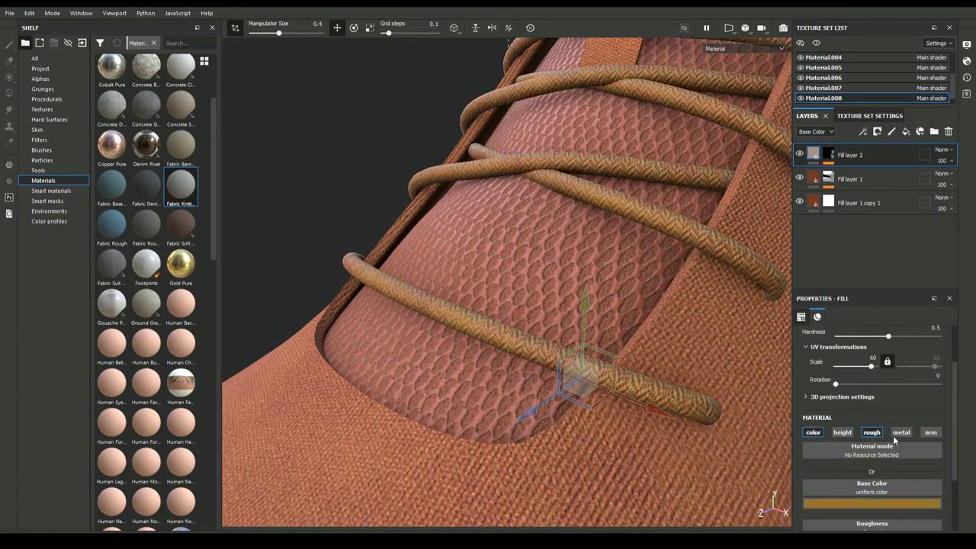
left_click(829, 156, "alt")
left_click(828, 156, "alt")
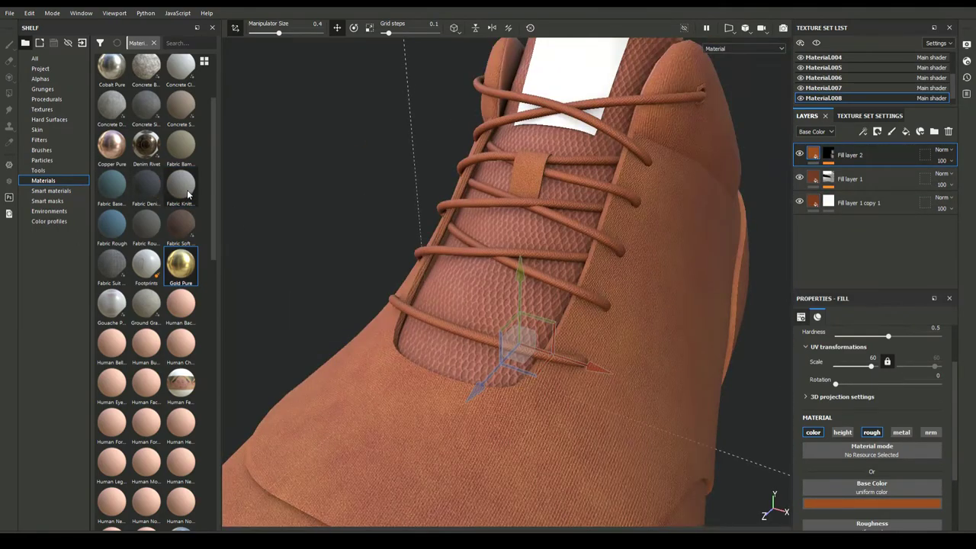
Add a tri-planar Fabric Knitted Sweater layer at scale 18 below Fill layer 1.
mouse_move(188, 195)
left_mouse_down()
mouse_move(847, 225)
mouse_move(847, 152)
left_mouse_up()
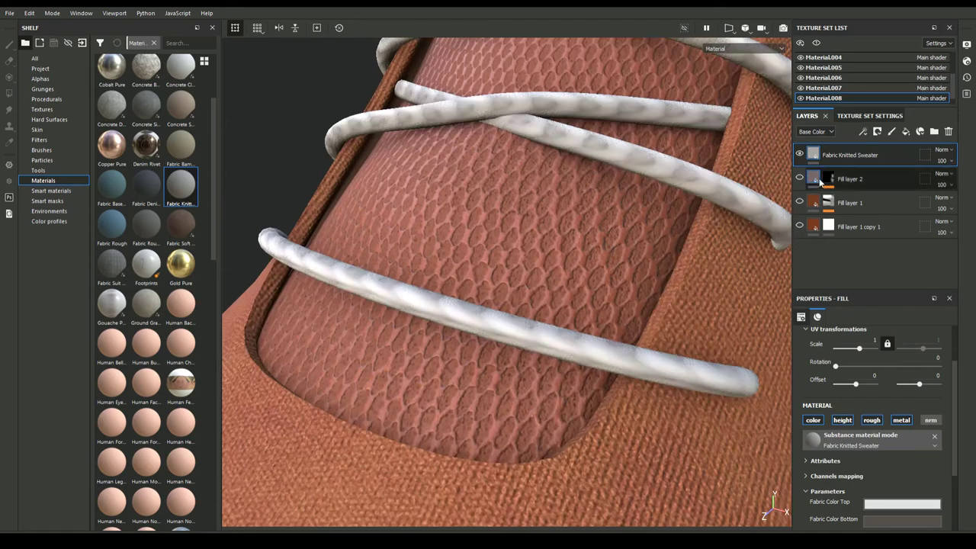
scroll(877, 381, "up", 3)
left_click(888, 353)
left_click(869, 377)
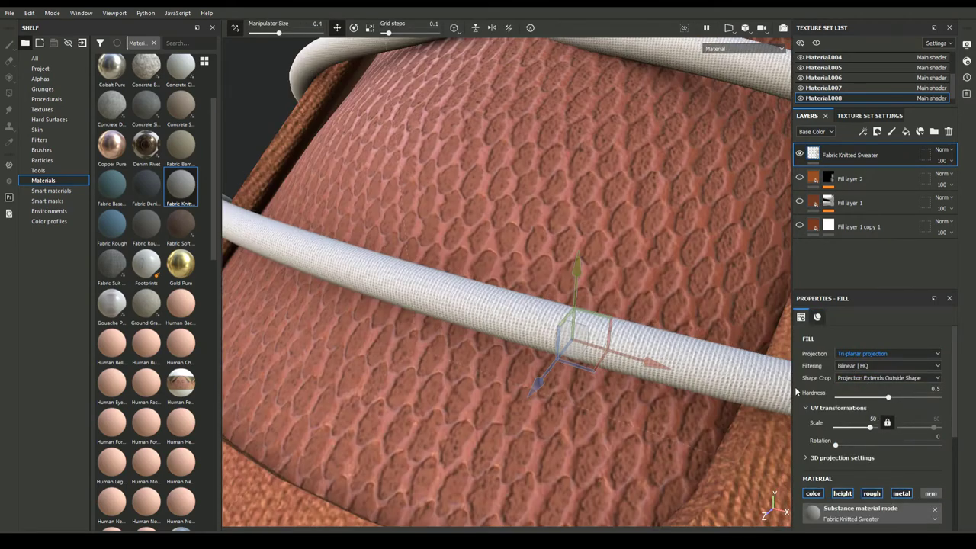
type("18")
key("Return")
scroll(602, 362, "down", 5)
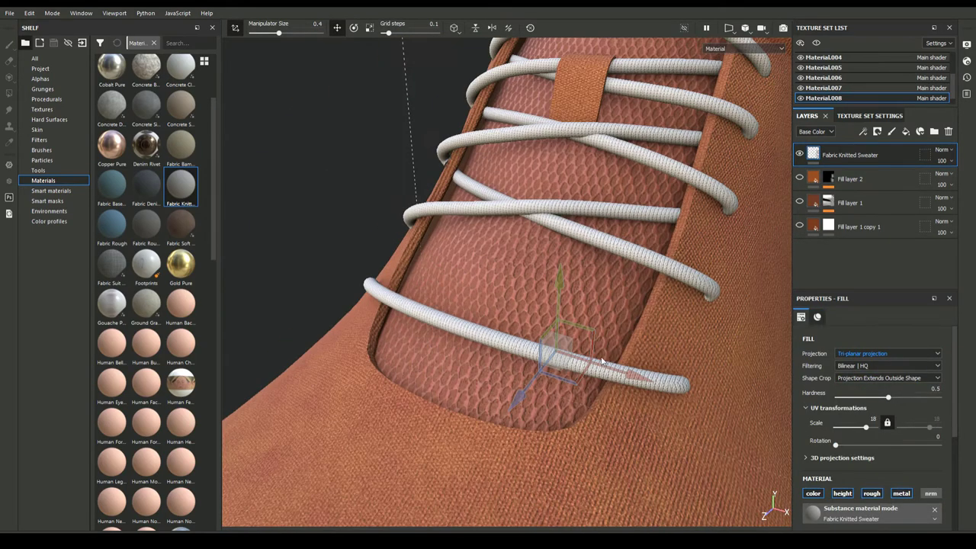
left_click_drag(814, 154, 854, 213)
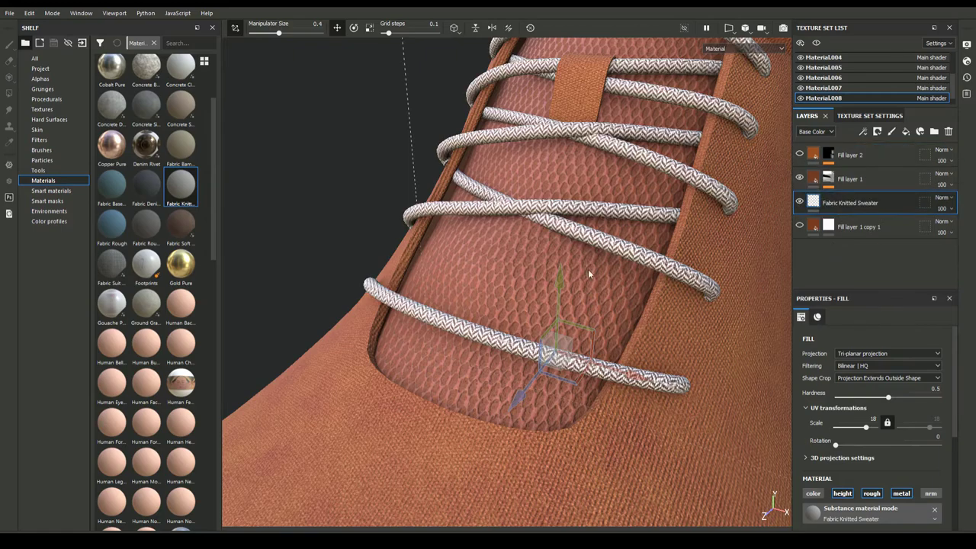
Review Fill layer 1 and the Fabric Knitted Sweater layer's settings.
left_click(869, 182)
scroll(483, 348, "up", 5)
scroll(516, 333, "down", 1)
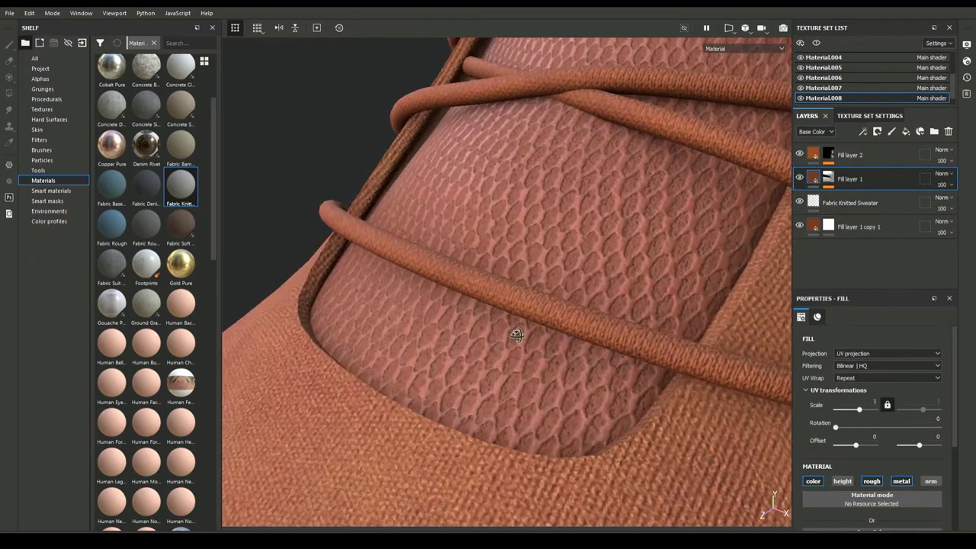
left_click(838, 203)
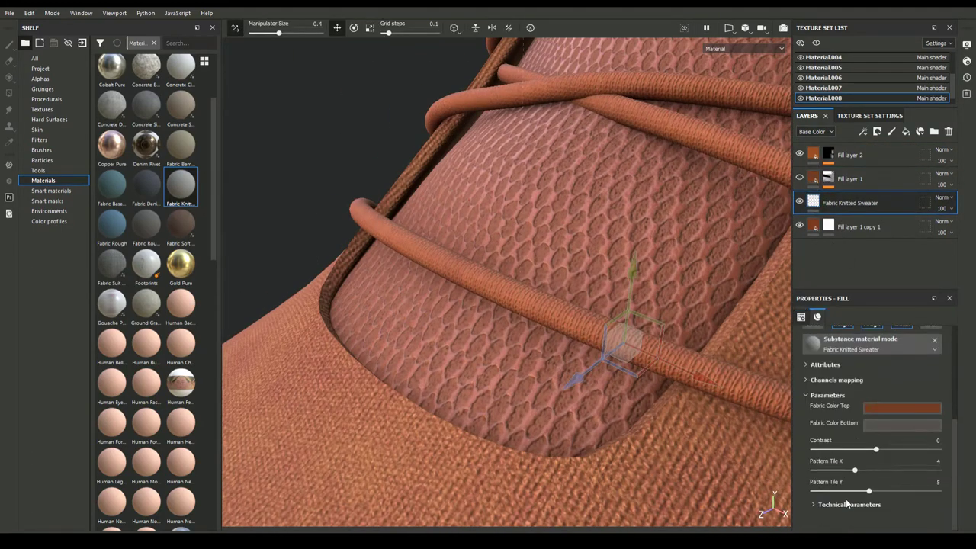
scroll(700, 351, "down", 3)
scroll(522, 348, "down", 2)
scroll(856, 368, "down", 2)
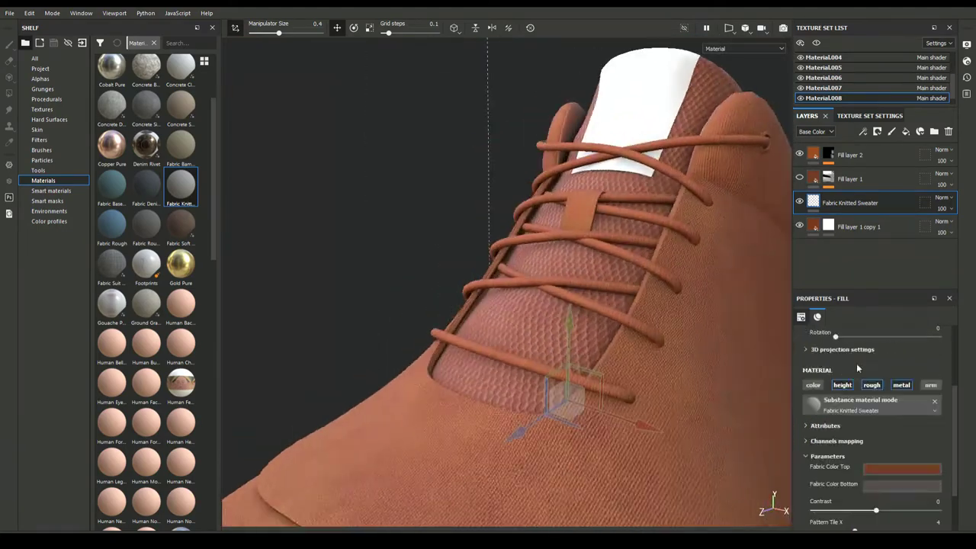
scroll(494, 352, "up", 3)
scroll(494, 353, "up", 2)
scroll(865, 362, "down", 1)
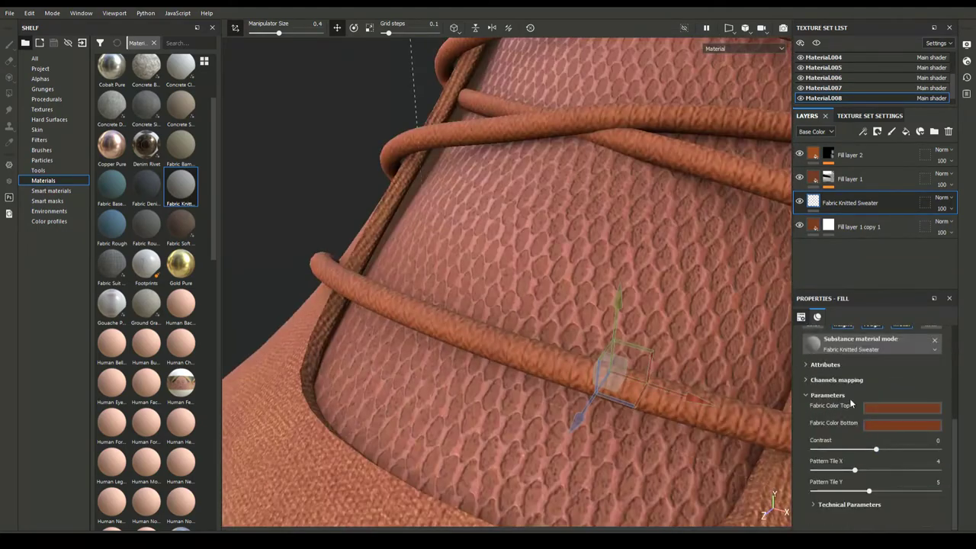
scroll(865, 362, "down", 1)
Orbit to the laces and check Fill layer 1 and Fill layer 1 copy 1.
scroll(479, 349, "down", 3)
mouse_move(479, 348)
left_mouse_down("alt")
mouse_move(571, 322)
mouse_move(518, 374)
mouse_move(436, 310)
mouse_move(329, 288)
mouse_move(414, 399)
left_mouse_up("alt")
left_click(833, 190)
left_click(846, 227)
scroll(553, 397, "down", 5)
scroll(436, 310, "down", 3)
scroll(413, 399, "up", 1)
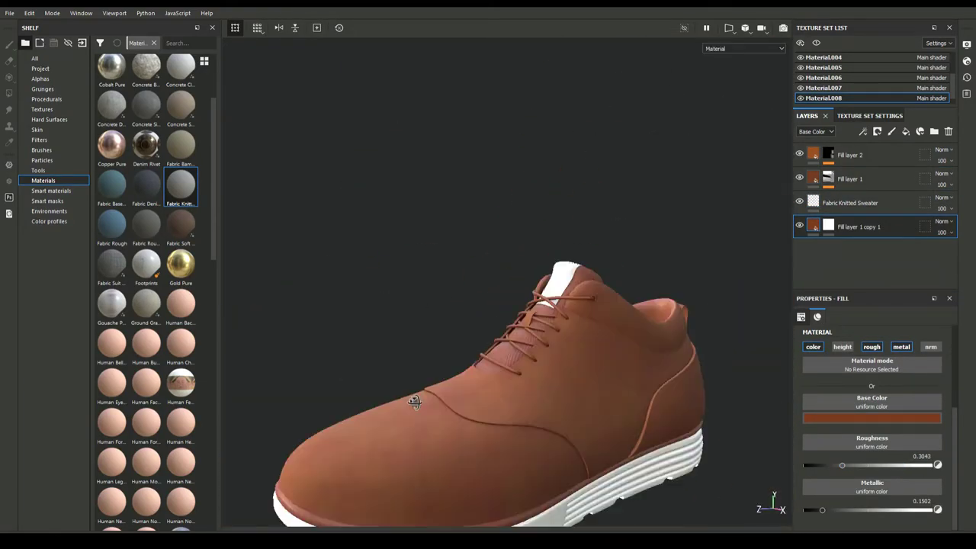
scroll(467, 366, "up", 5)
scroll(468, 366, "up", 2)
scroll(678, 274, "down", 3)
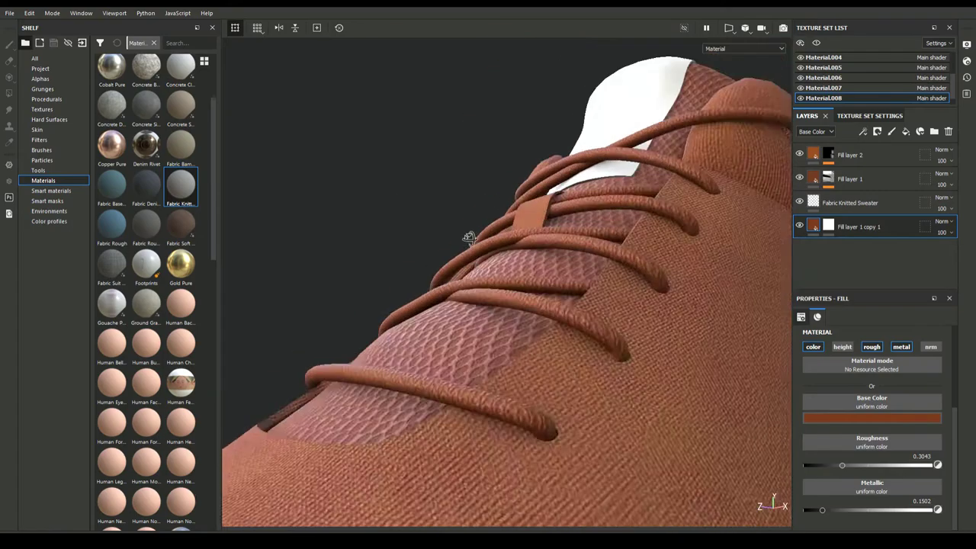
Lower Fill layer 2's roughness to about 0.62.
scroll(485, 339, "down", 3)
scroll(485, 339, "up", 6)
left_click(846, 203)
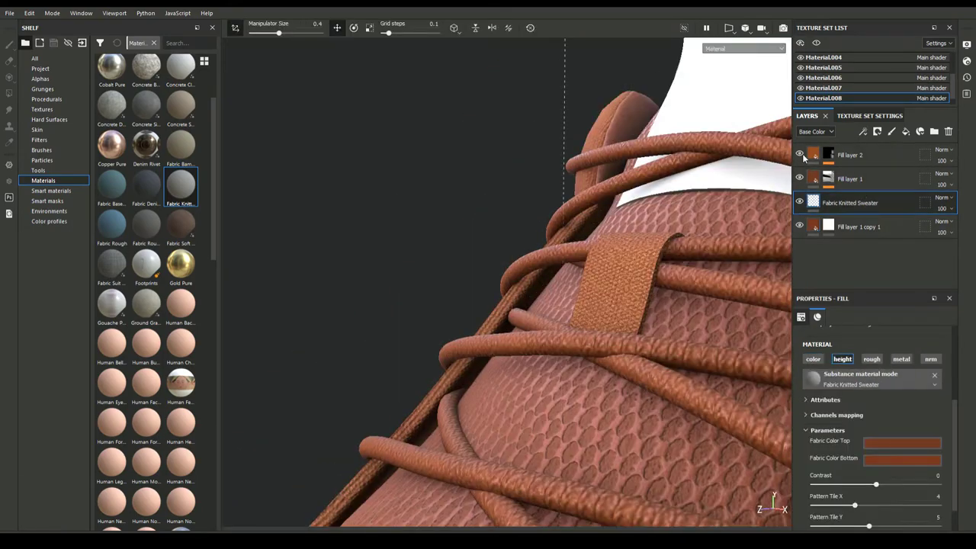
left_click(809, 157)
scroll(469, 412, "down", 3)
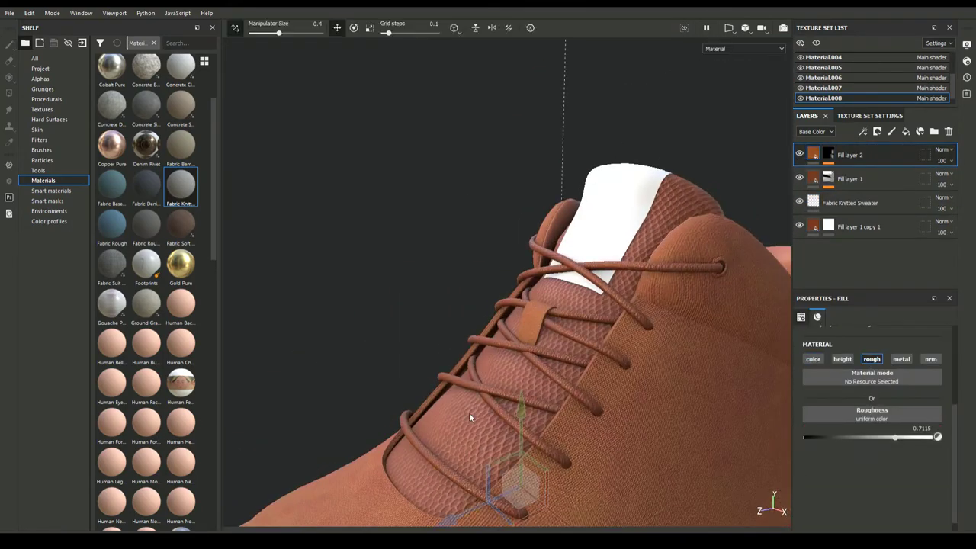
scroll(437, 432, "up", 2)
scroll(458, 399, "down", 2)
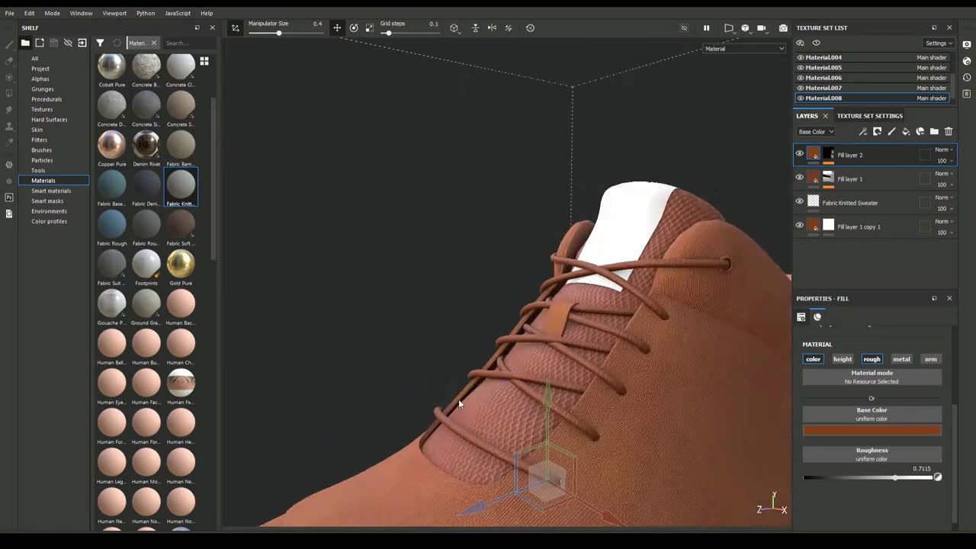
left_click_drag(894, 477, 882, 477)
scroll(516, 374, "down", 1)
scroll(516, 373, "up", 2)
Add a new fill layer for the laces and apply the Dirt Cavities smart mask to it.
left_click(906, 131)
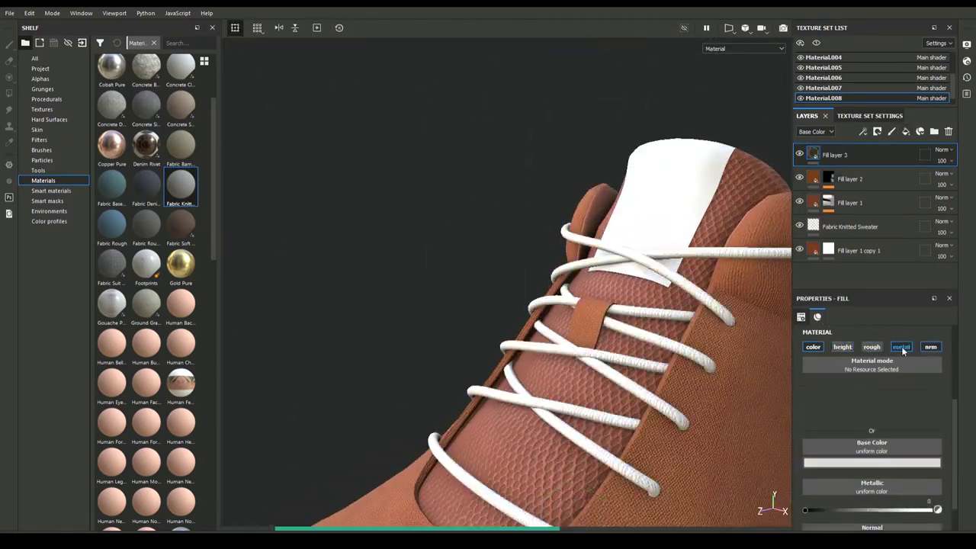
left_click(47, 200)
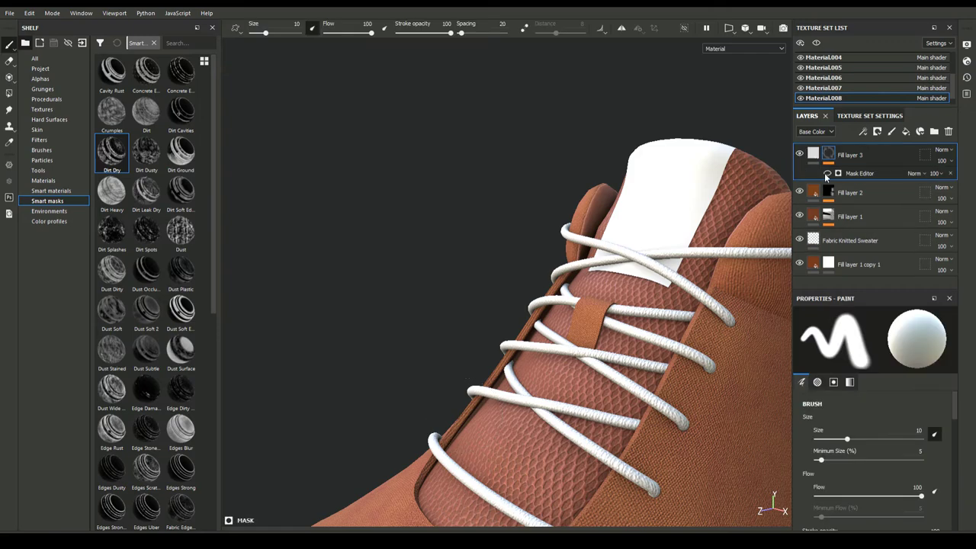
left_click_drag(174, 131, 828, 154)
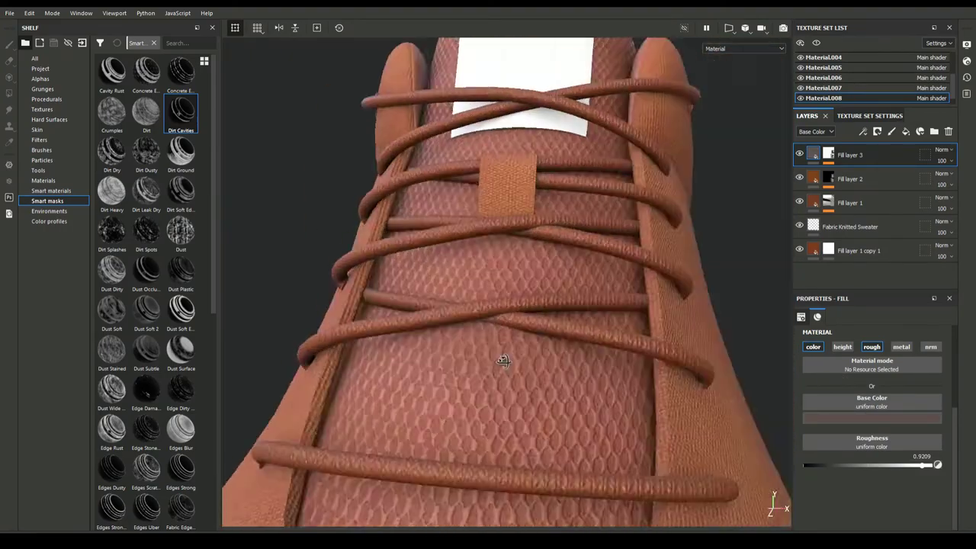
left_click_drag(502, 361, 514, 335, "alt")
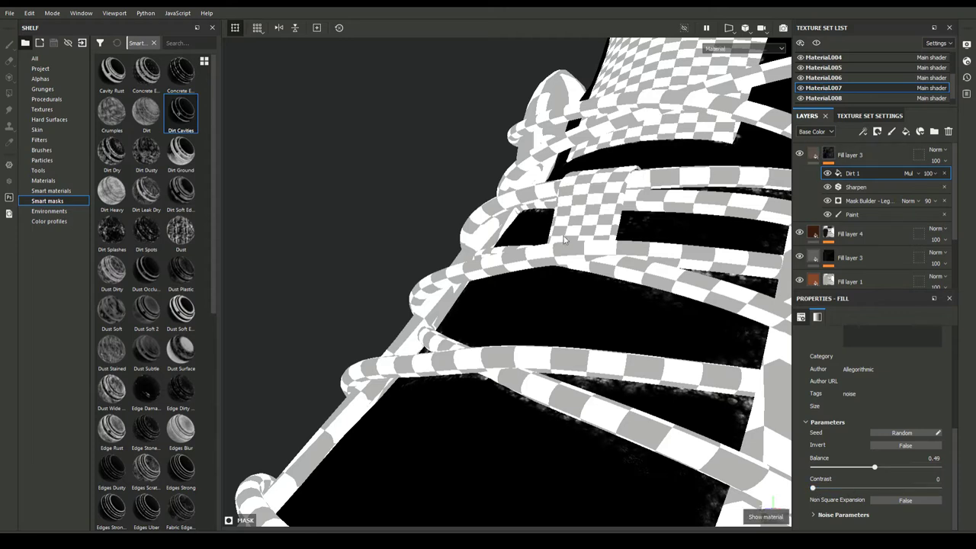
key("m")
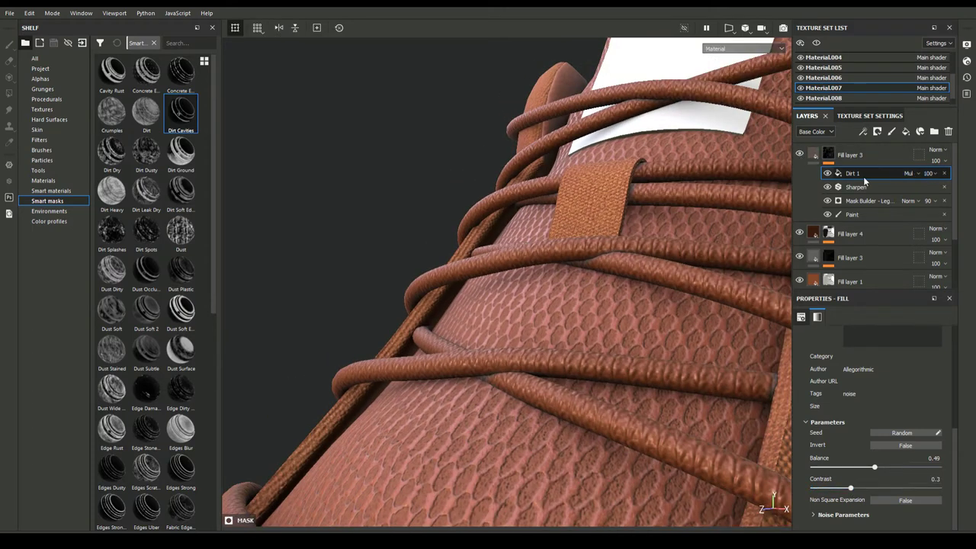
Tune the Dirt 1 mask to balance 0.68 and contrast 0.1.
left_click(865, 181)
scroll(872, 420, "down", 10)
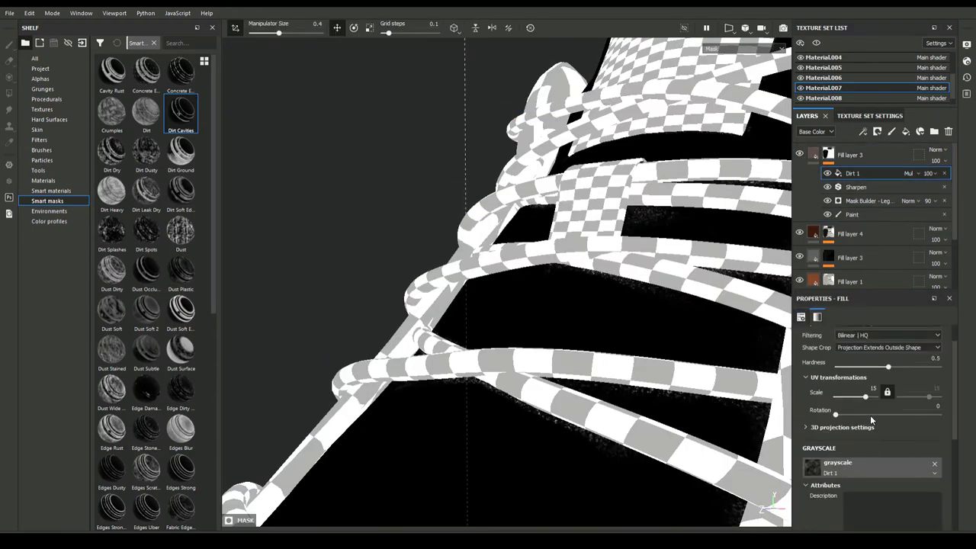
left_click_drag(861, 488, 838, 487)
key("m")
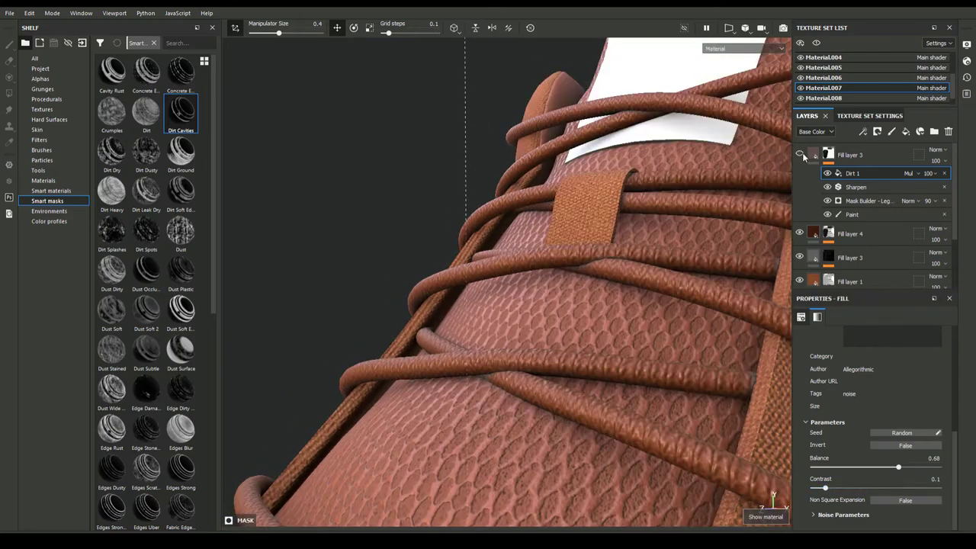
left_click(851, 215)
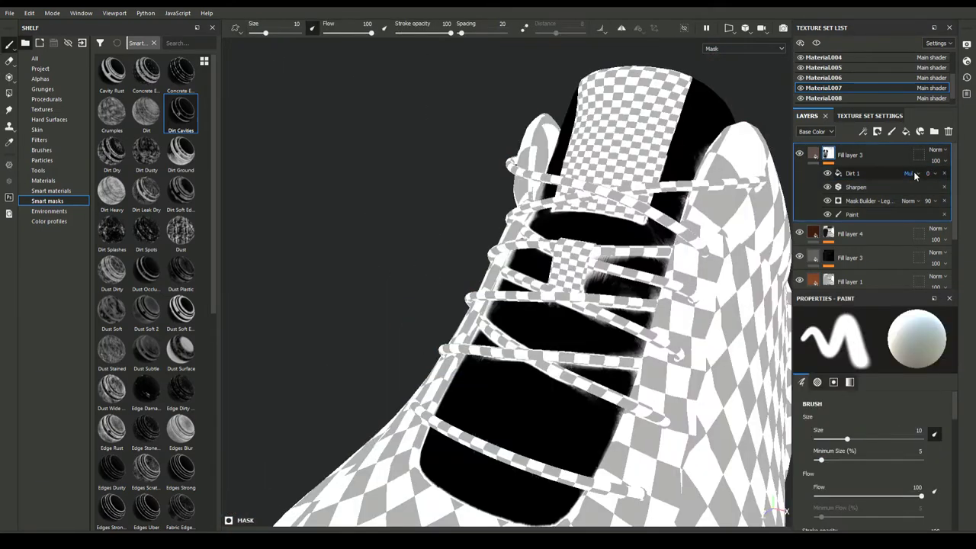
key("m")
Enable height on Fill layer 3 and set it to 0.0909.
mouse_move(580, 305)
left_mouse_down("alt")
mouse_move(479, 302)
mouse_move(579, 228)
left_mouse_up("alt")
left_click(812, 154)
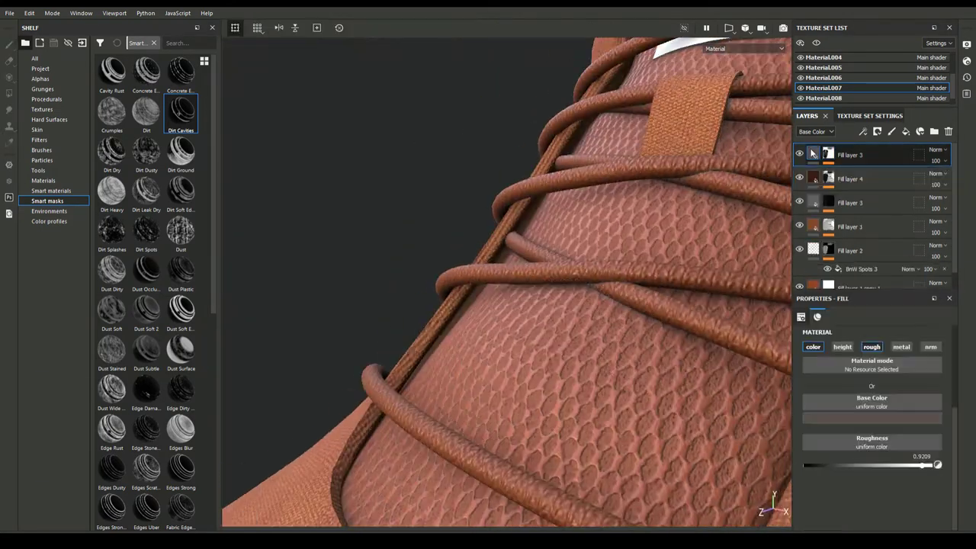
left_click(870, 463)
left_click_drag(664, 302, 421, 322, "alt")
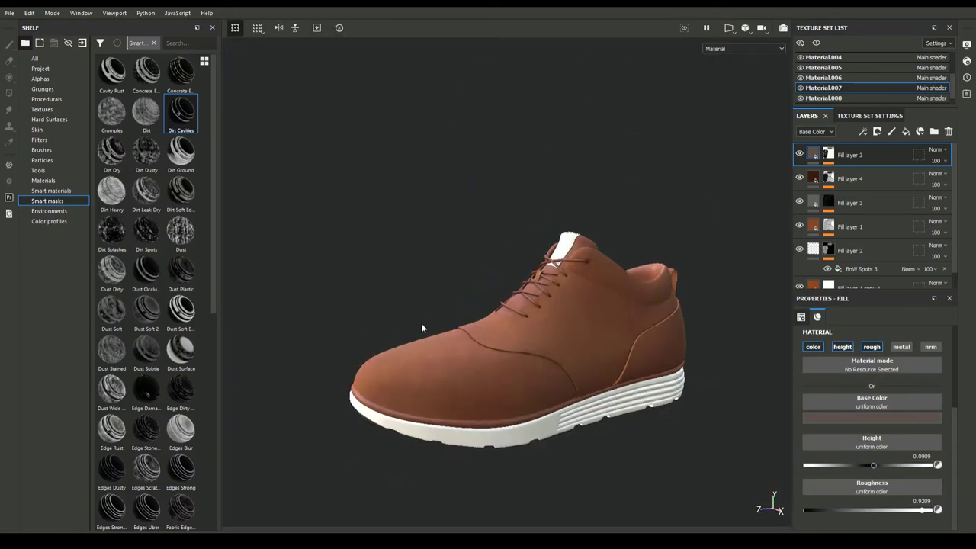
Switch to the shoe's first texture set and frame the shoe from the side.
left_click(799, 156)
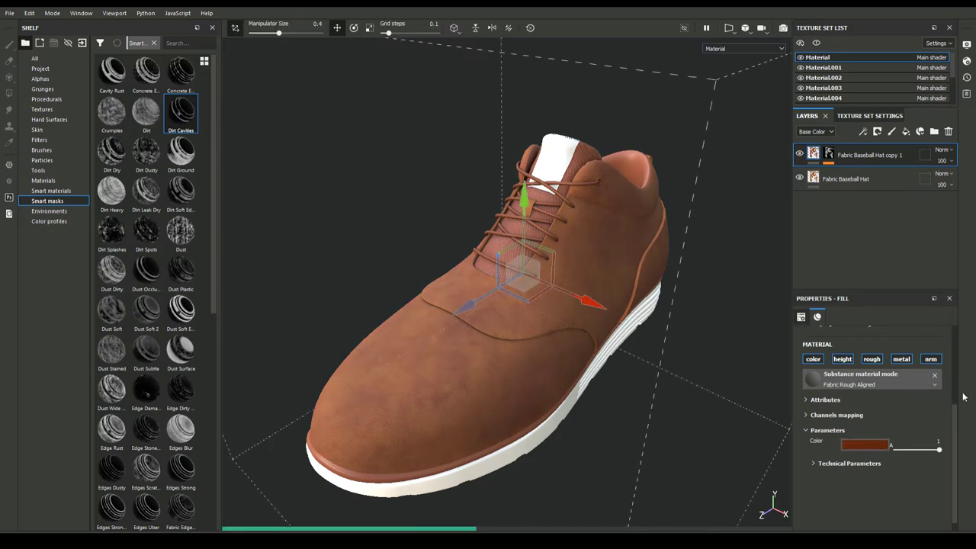
right_click_drag(429, 392, 427, 338, "alt")
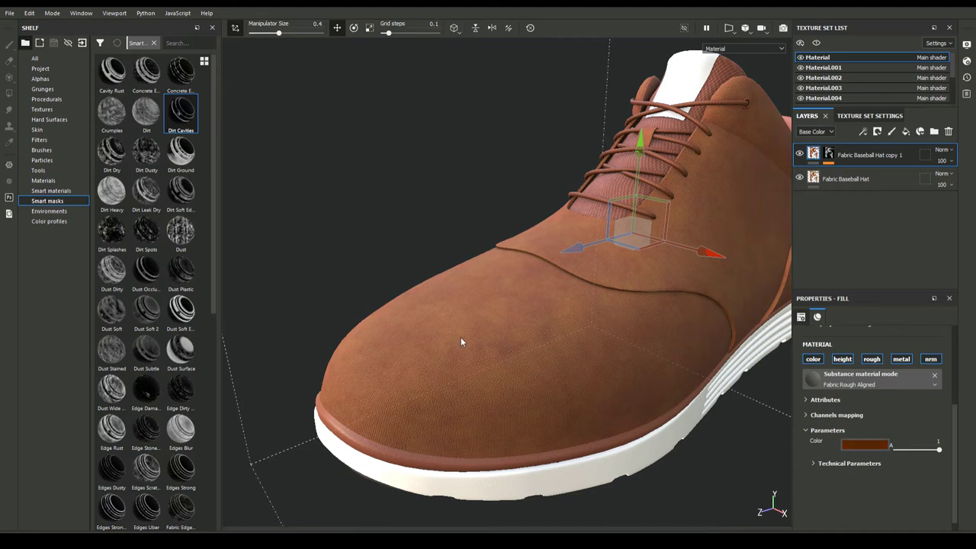
mouse_move(460, 337)
left_mouse_down("alt")
mouse_move(390, 349)
mouse_move(907, 394)
left_mouse_up("alt")
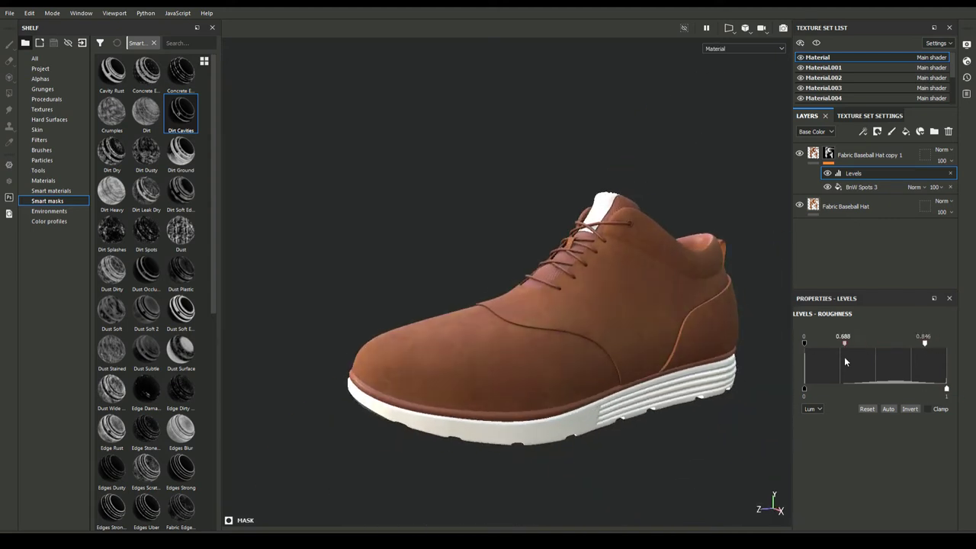
mouse_move(474, 295)
left_mouse_down("alt")
mouse_move(708, 283)
mouse_move(468, 374)
left_mouse_up("alt")
scroll(467, 377, "up", 2)
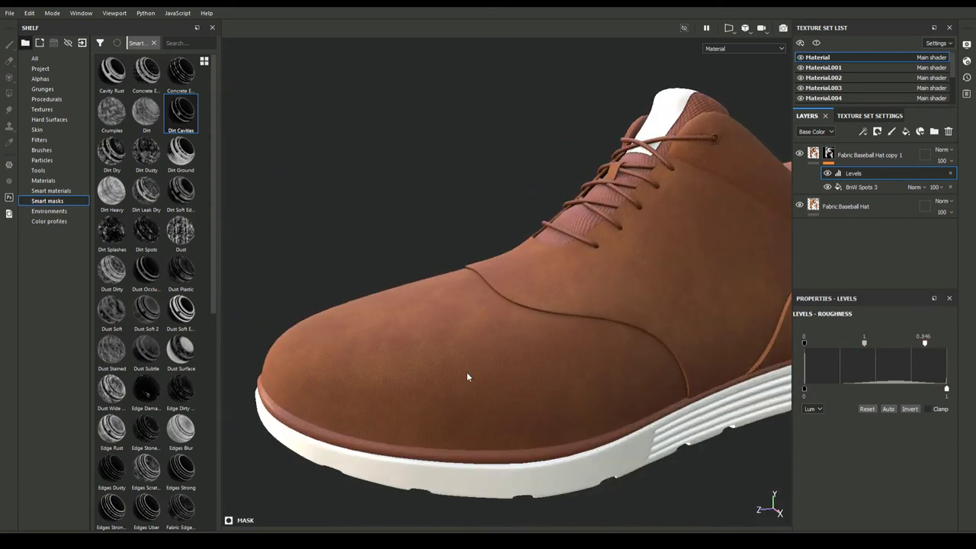
Duplicate the Fabric Baseball Hat copy 1 layer and review its Levels and BnW Spots 3 mask settings.
left_click(814, 153)
key("ctrl+d")
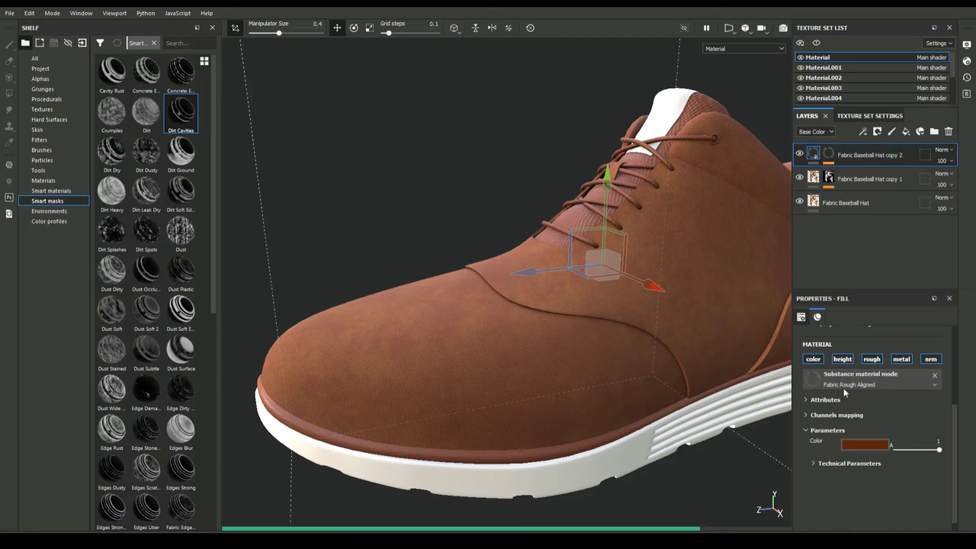
left_click(852, 173)
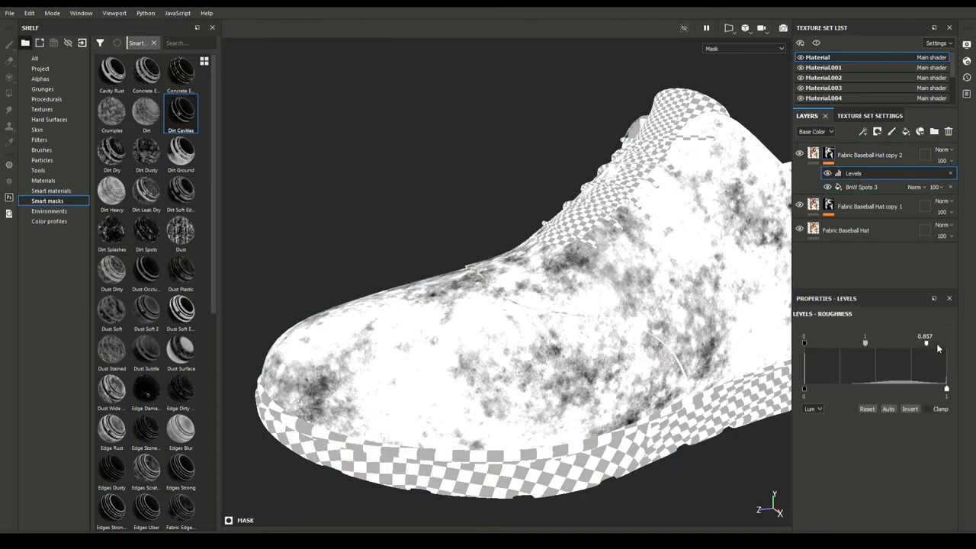
left_click(835, 155)
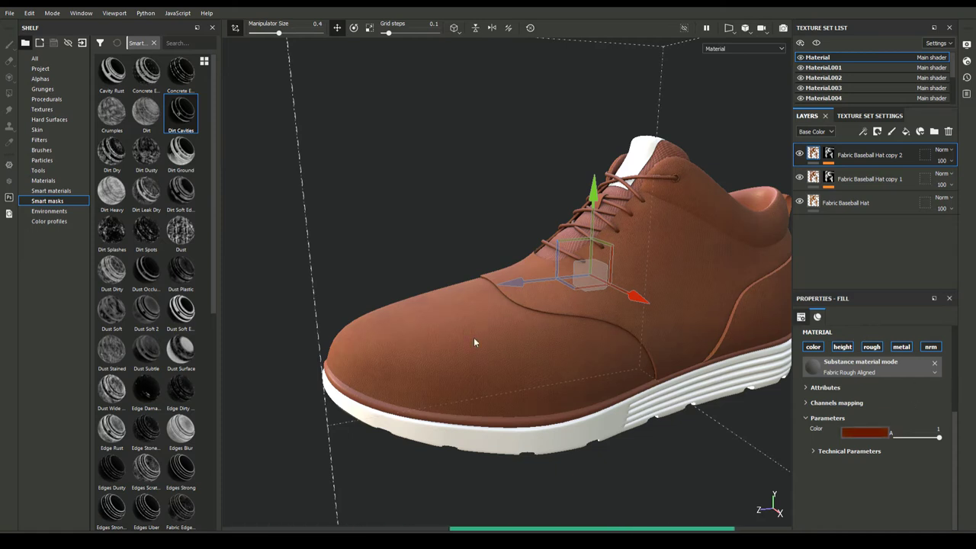
left_click(828, 155)
scroll(854, 442, "down", 5)
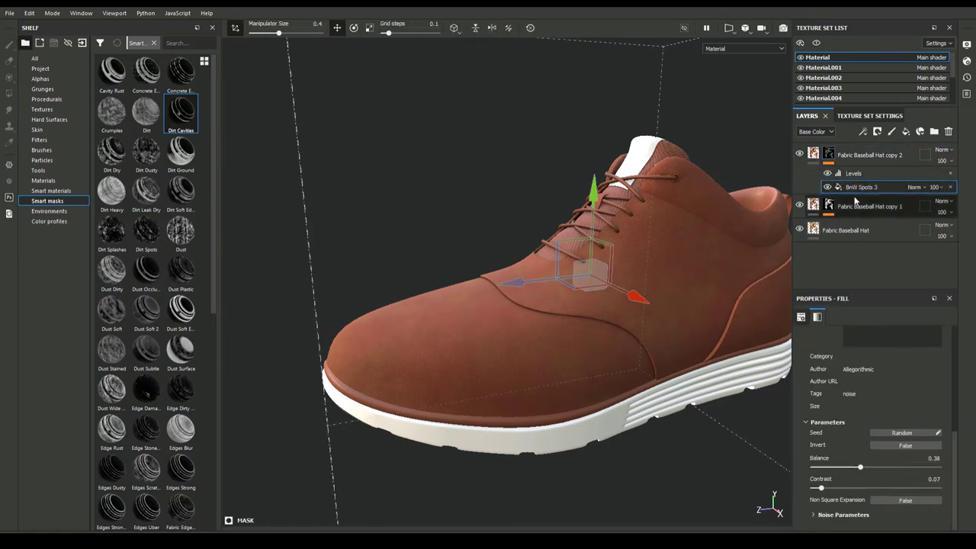
left_click(861, 156)
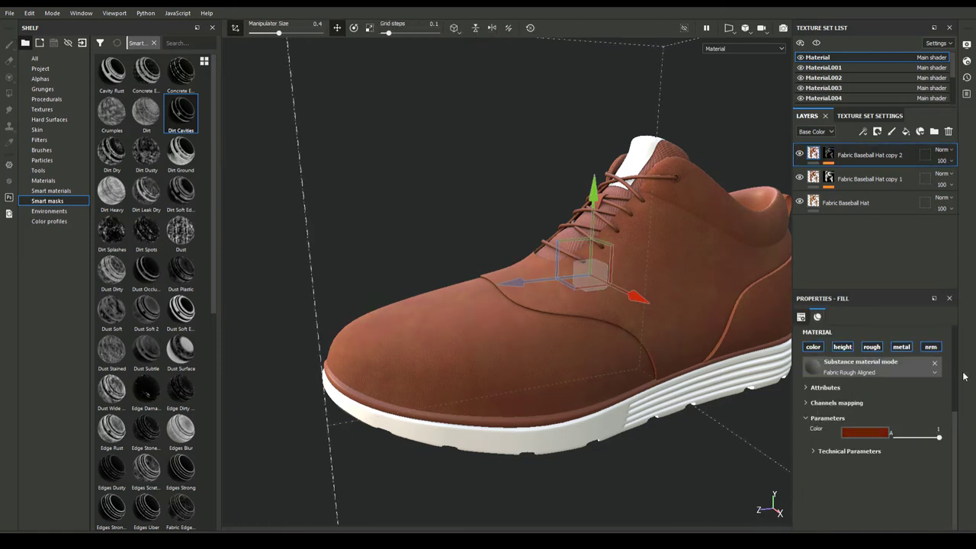
Adjust the copy's mask Levels to 0.893–0.846 for tonal variation across the upper.
scroll(815, 402, "up", 3)
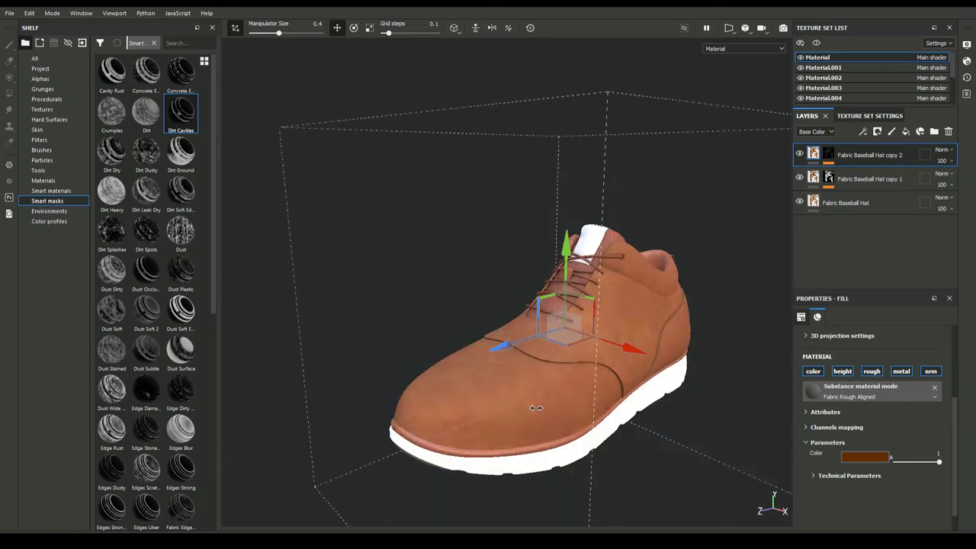
left_click_drag(360, 319, 494, 393, "alt")
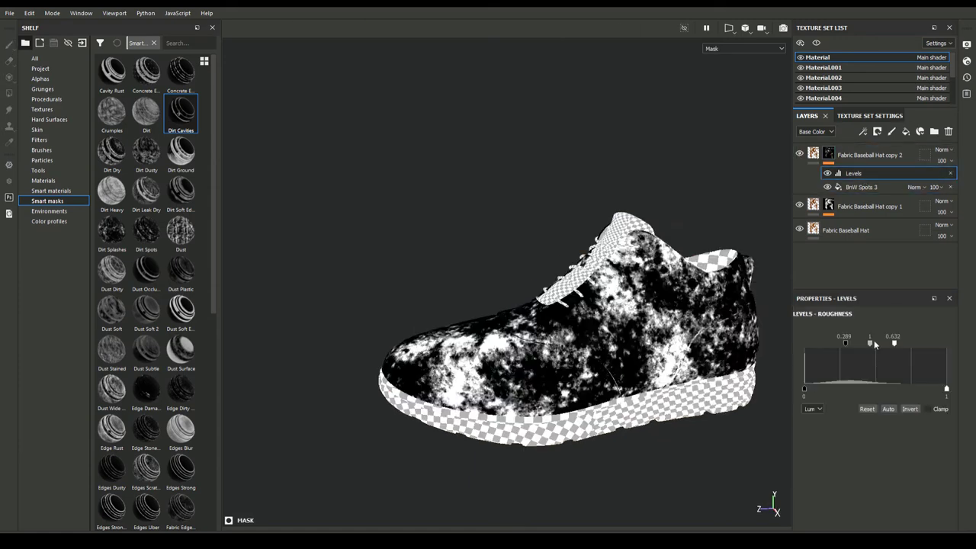
key("m")
mouse_move(851, 344)
left_mouse_down()
mouse_move(870, 343)
mouse_move(857, 344)
left_mouse_up()
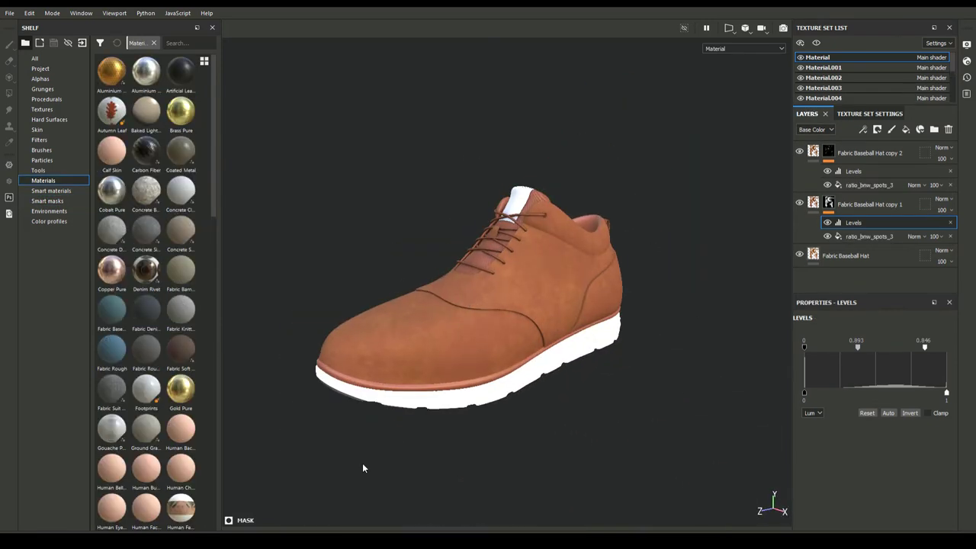
scroll(460, 304, "up", 5)
scroll(540, 359, "down", 3)
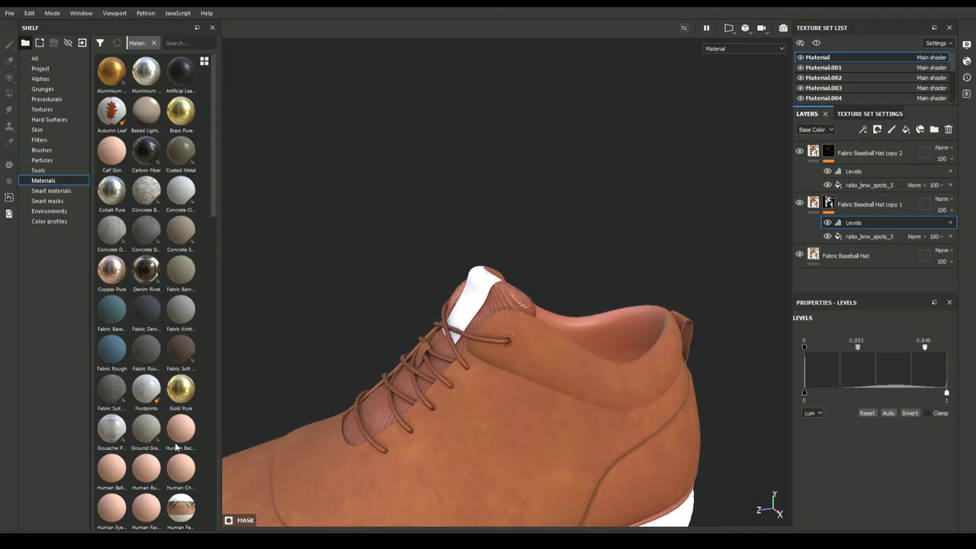
Add an orange fill layer for the tongue with roughness 0.4150.
left_click(903, 130)
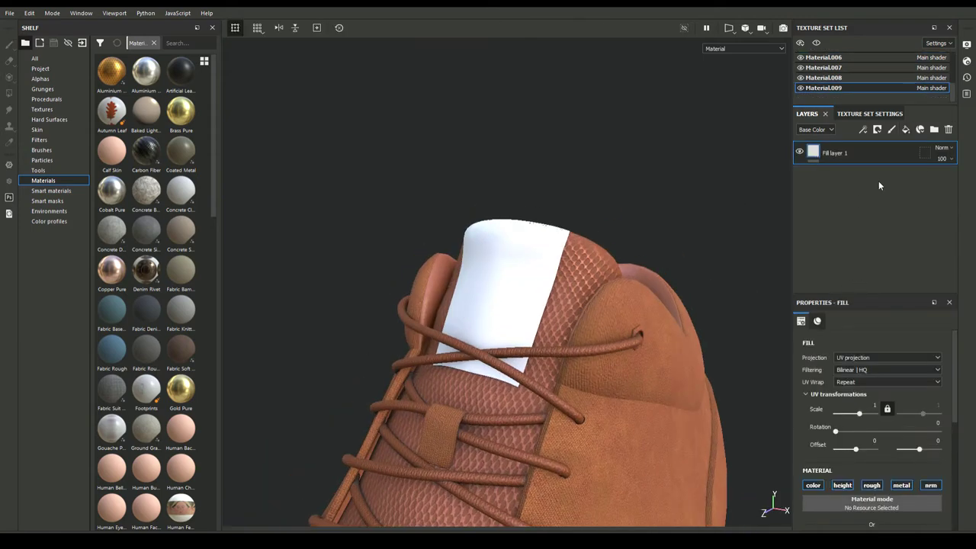
scroll(895, 368, "down", 4)
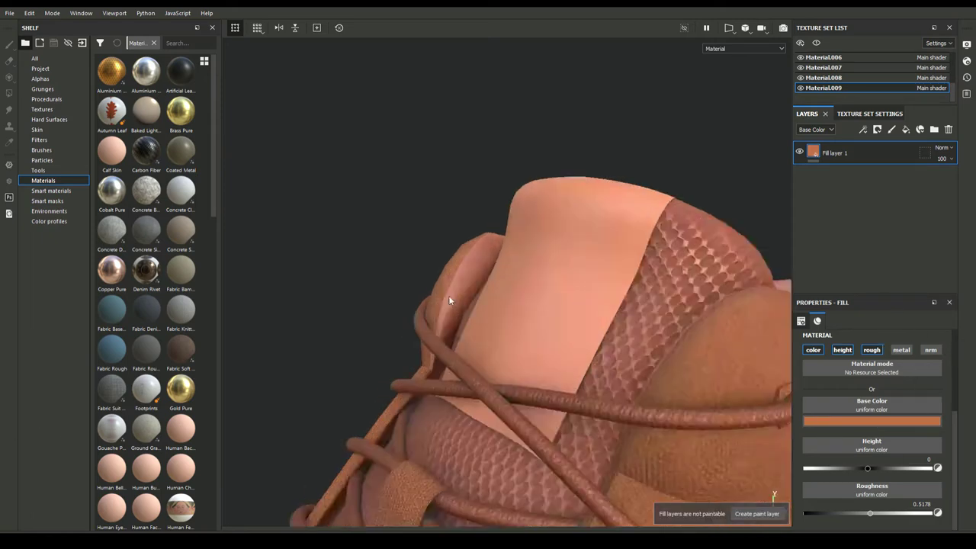
mouse_move(448, 298)
left_mouse_down("alt")
mouse_move(549, 352)
mouse_move(506, 385)
mouse_move(738, 342)
left_mouse_up("alt")
left_click_drag(869, 512, 856, 512)
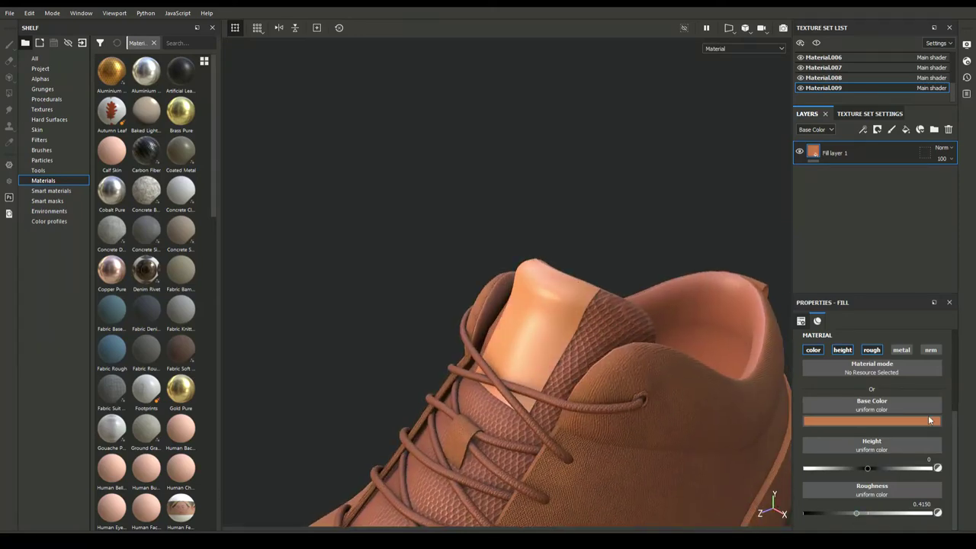
mouse_move(506, 403)
left_mouse_down("alt")
mouse_move(391, 368)
mouse_move(394, 327)
left_mouse_up("alt")
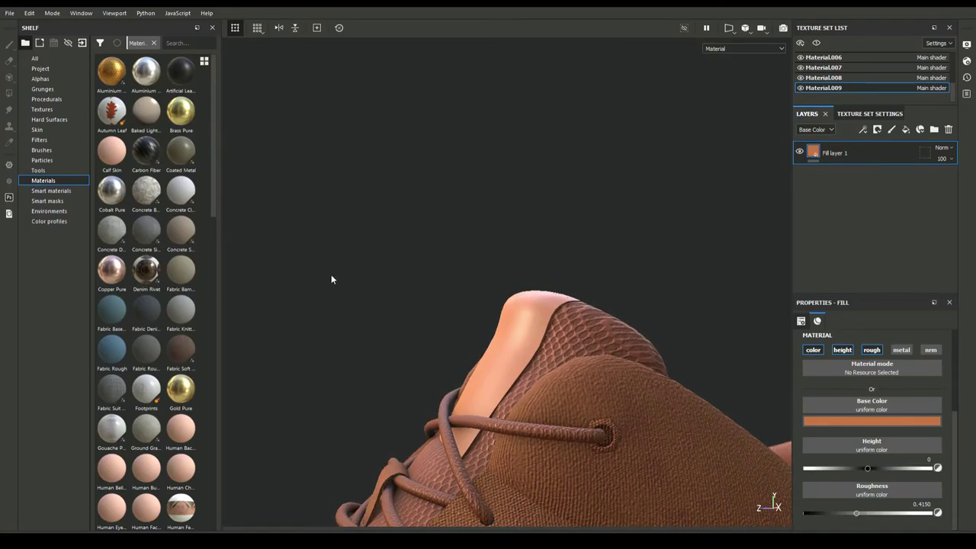
Add a second fill layer with a Grunge Leather mask, adjusted roughness and slightly negative height.
left_click(905, 128)
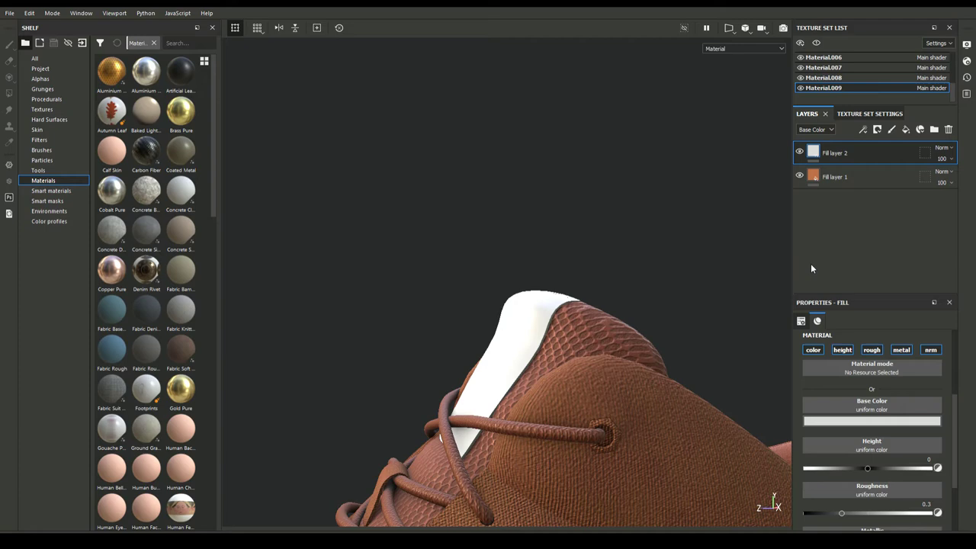
right_click(883, 154)
left_click(864, 361)
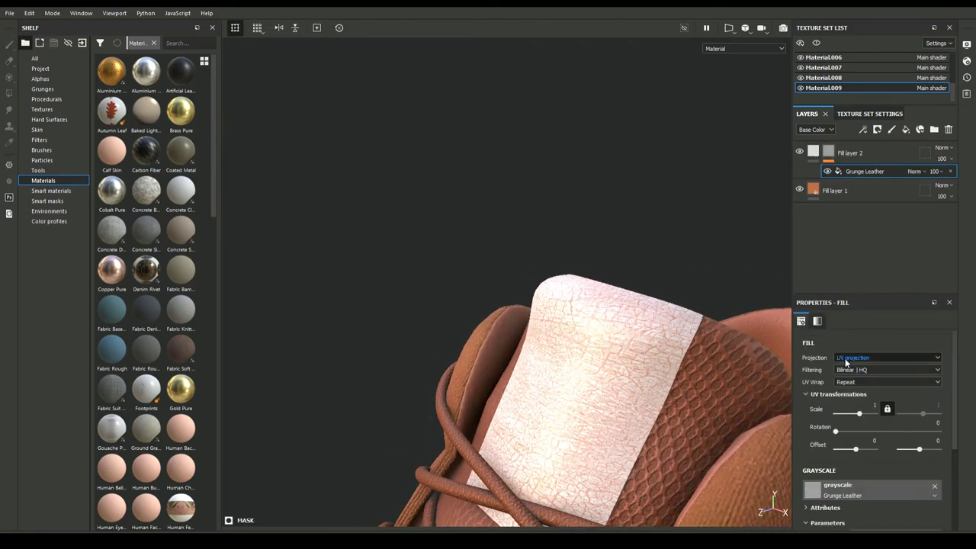
left_click(846, 153)
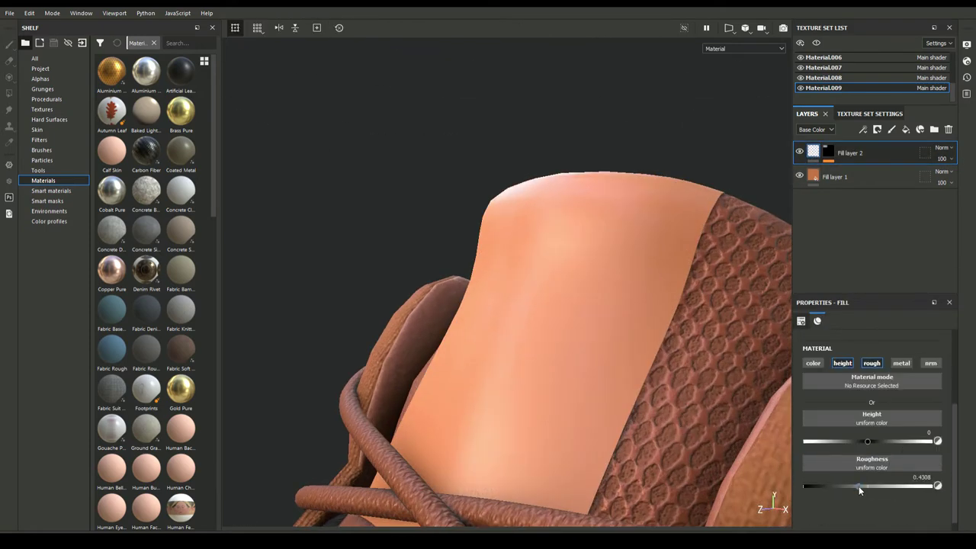
left_click_drag(858, 486, 873, 485)
left_click(867, 442)
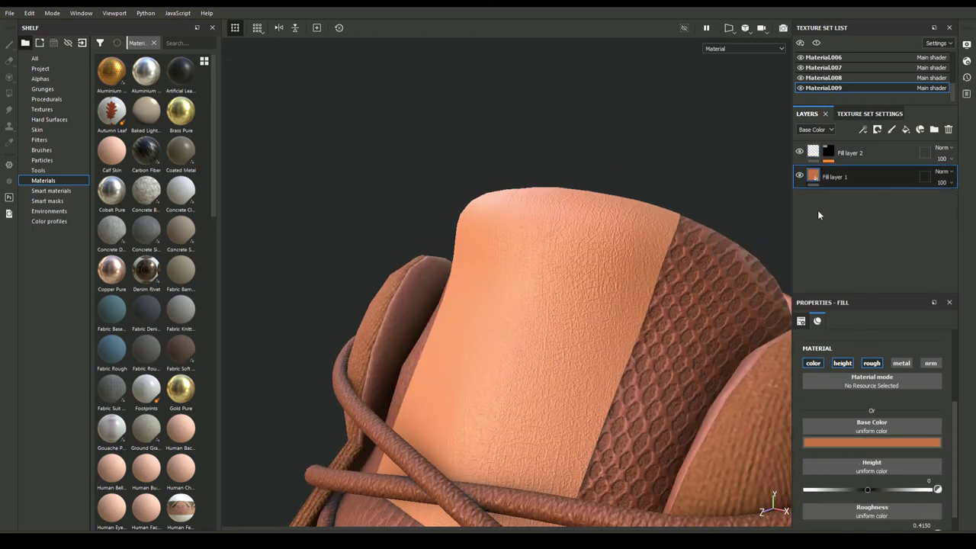
mouse_move(503, 381)
left_mouse_down("alt")
mouse_move(544, 376)
mouse_move(526, 358)
left_mouse_up("alt")
Preview the grunge leather mask on the tongue patch, then select the orange base layer.
left_click(827, 151, "alt")
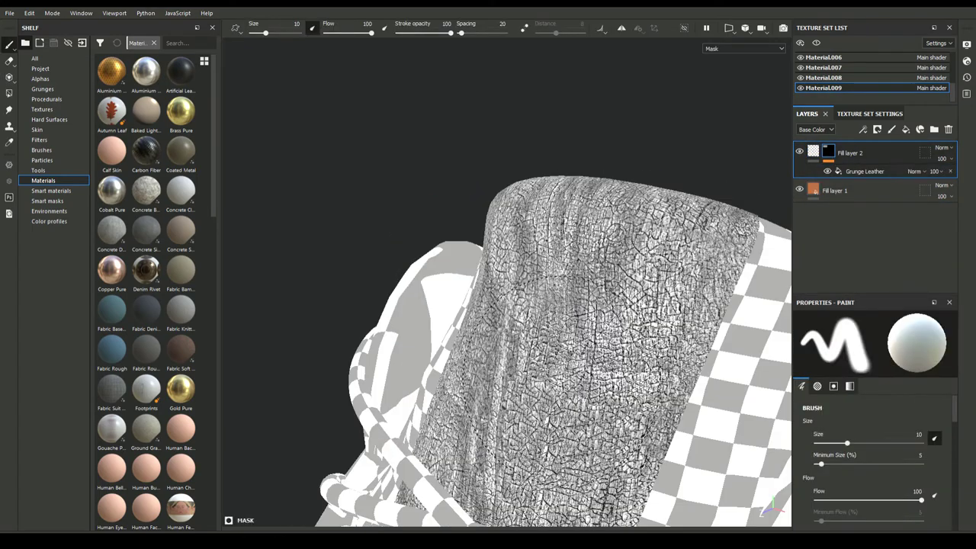
key("Delete")
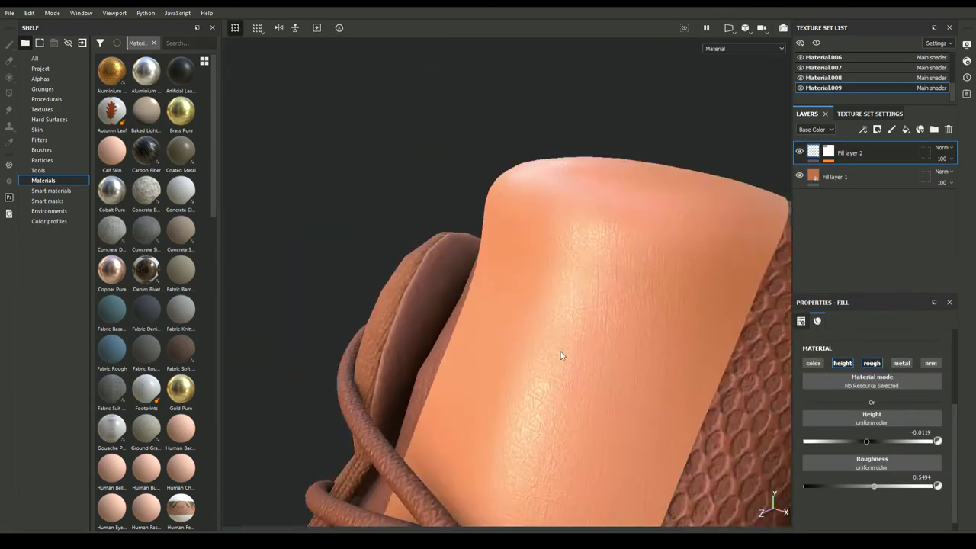
mouse_move(560, 353)
left_mouse_down("alt")
mouse_move(484, 358)
mouse_move(503, 337)
mouse_move(504, 381)
mouse_move(559, 303)
mouse_move(540, 371)
left_mouse_up("alt")
left_click(834, 176)
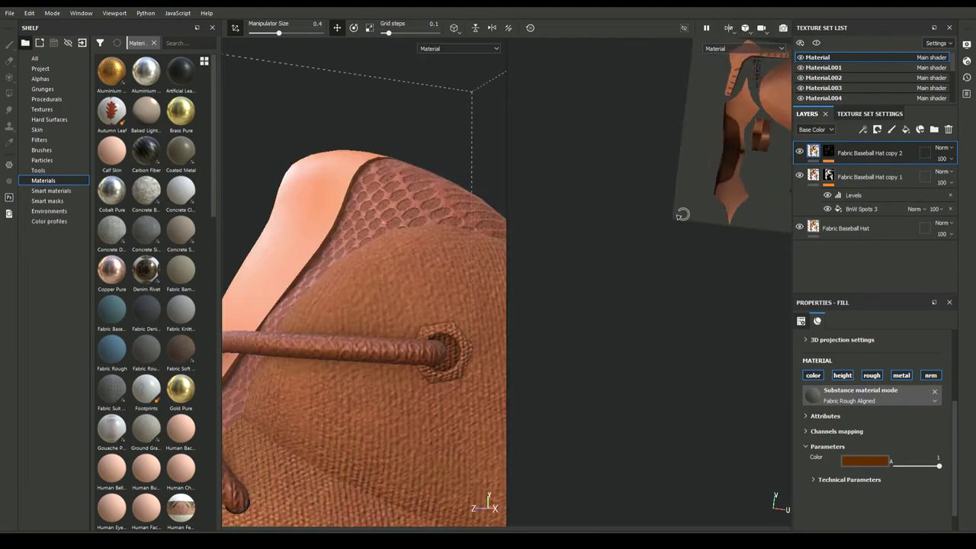
Add a black-masked fill layer and polygon-fill both C-shaped eyelet pieces into its mask.
scroll(533, 262, "up", 5)
scroll(625, 408, "up", 2)
scroll(626, 349, "down", 3)
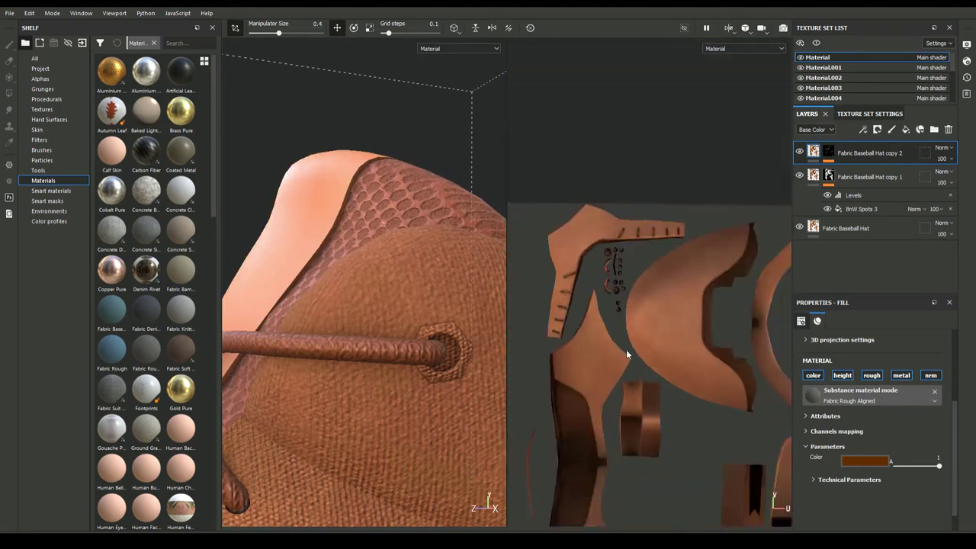
scroll(645, 231, "down", 1)
scroll(648, 279, "up", 4)
left_click(906, 128)
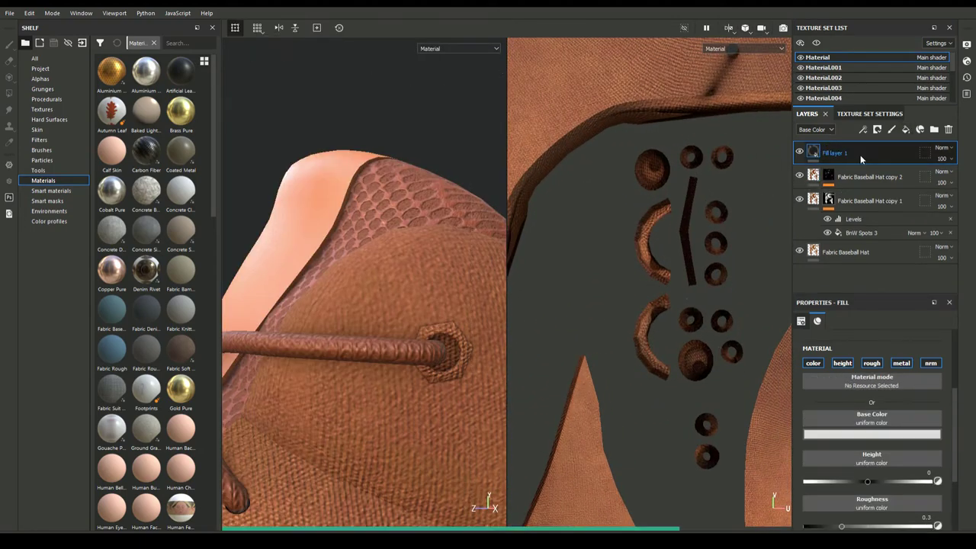
key("4")
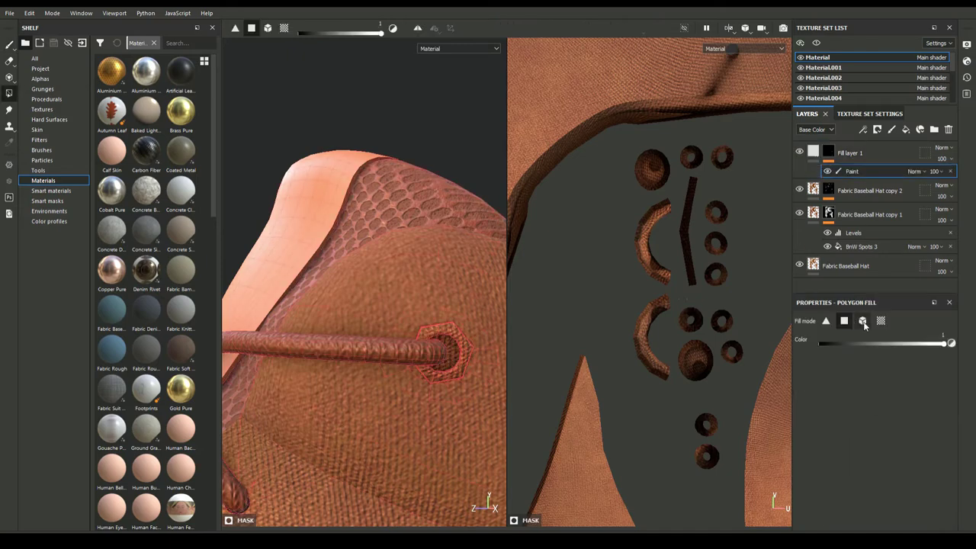
left_click(653, 244)
left_click(653, 335)
left_click_drag(359, 320, 315, 279, "alt")
Apply the Bronze Armor smart material to the eyelet layer and show only the 3D view.
left_click(817, 152)
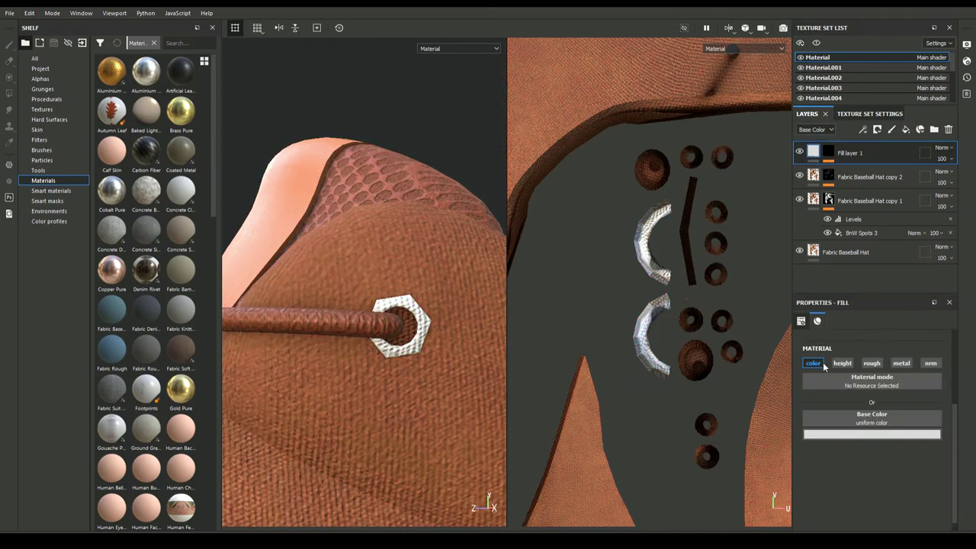
left_click(51, 190)
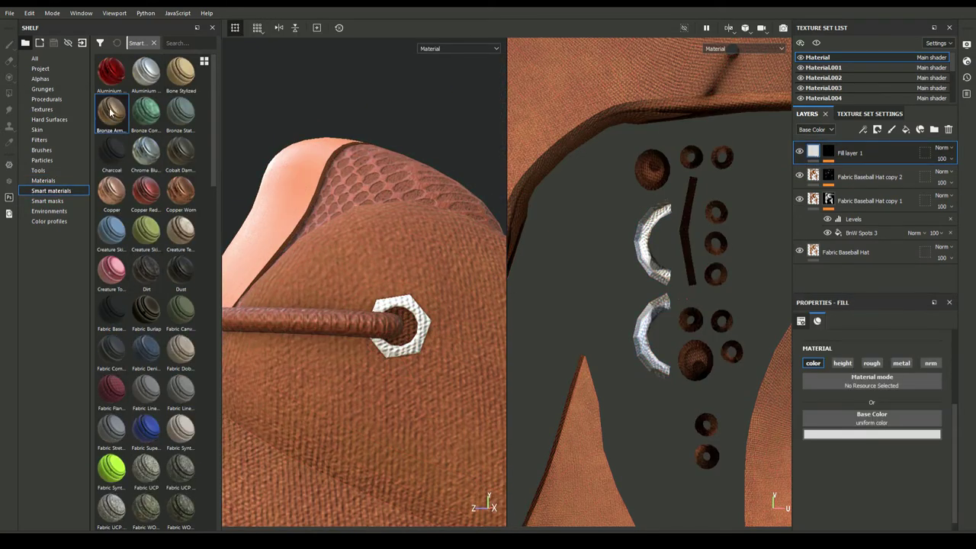
left_click_drag(110, 112, 813, 169)
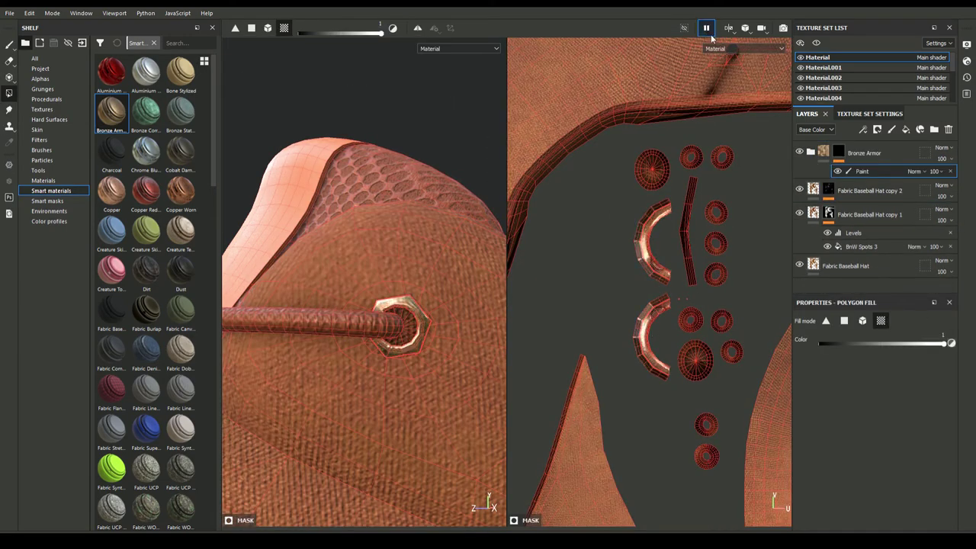
left_click(730, 28)
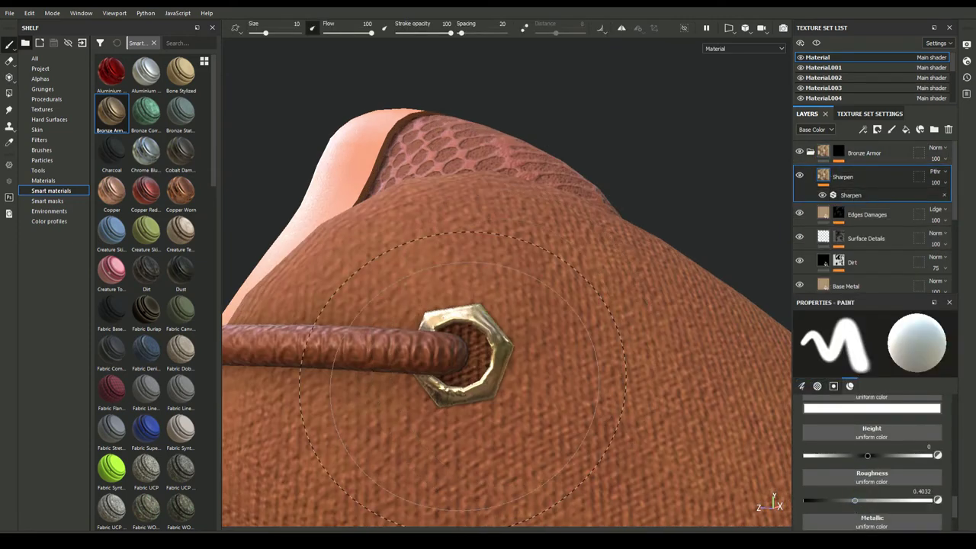
Add a paint layer above the Bronze Armor folder and choose the Dirt 1 brush.
left_click(867, 153)
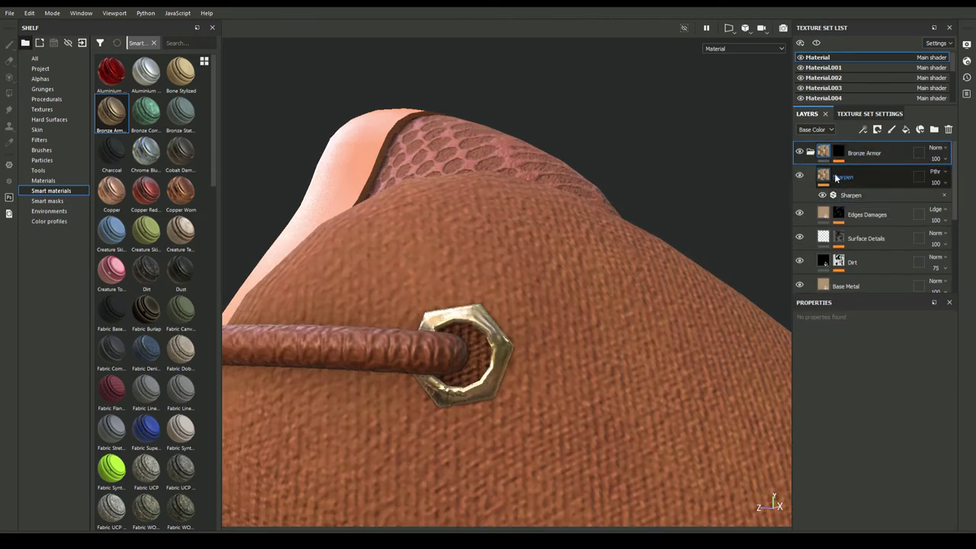
left_click(889, 131)
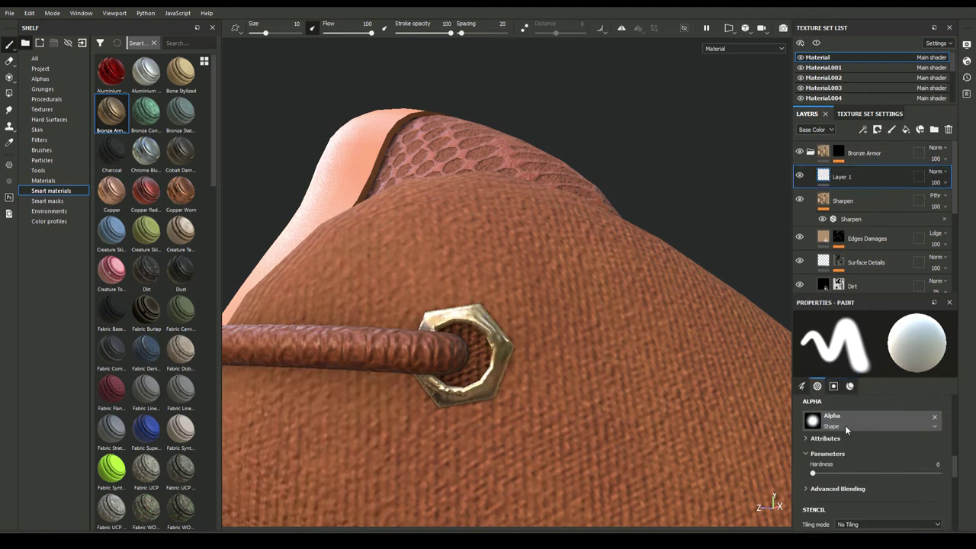
scroll(844, 425, "down", 3)
left_click(41, 150)
left_click(111, 297)
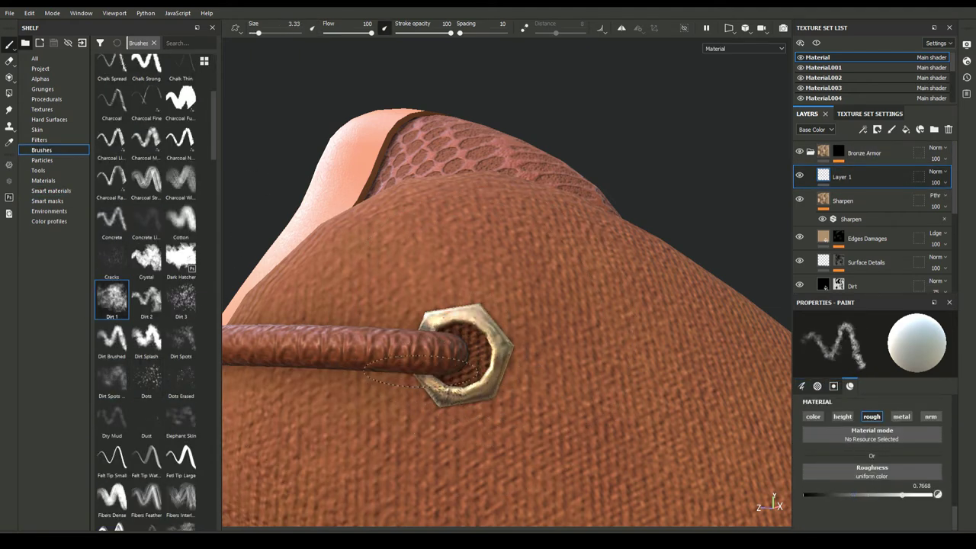
Inspect the eyelet, laces and heel, then reselect the Bronze Armor folder.
left_click_drag(484, 389, 490, 394, "alt")
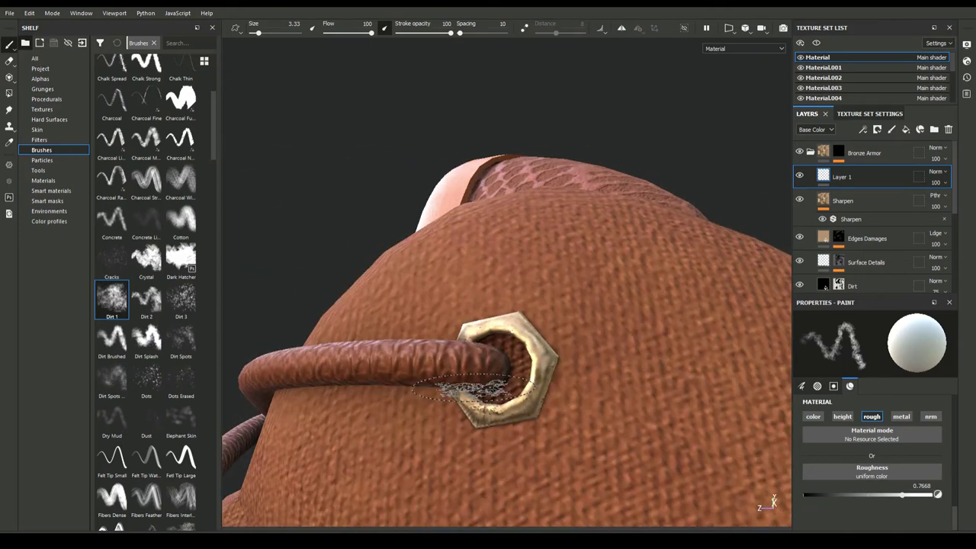
scroll(457, 404, "down", 5)
left_click_drag(442, 420, 414, 389, "alt")
scroll(414, 388, "up", 2)
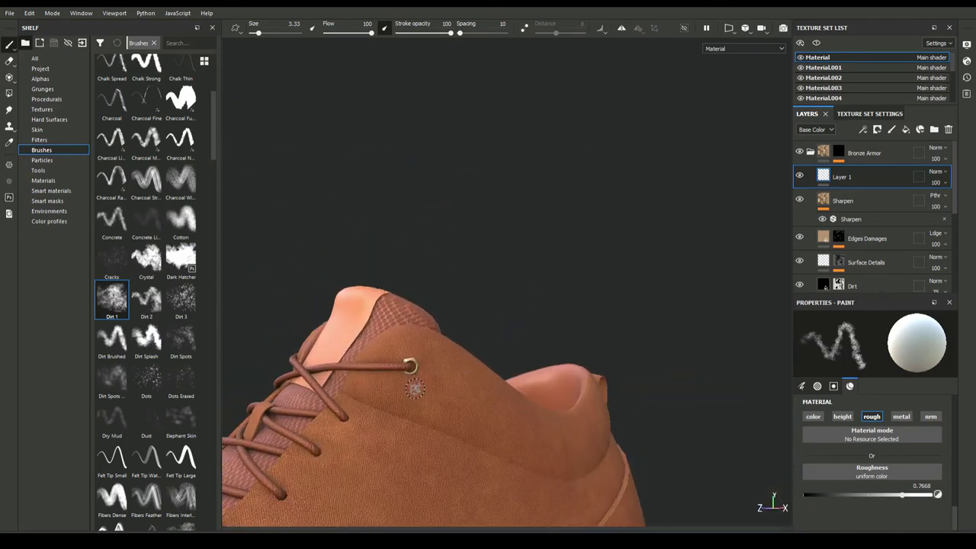
scroll(413, 388, "up", 5)
left_click(863, 152)
Add another paint layer and work around the eyelet in the combined 3D and UV views.
left_click(891, 131)
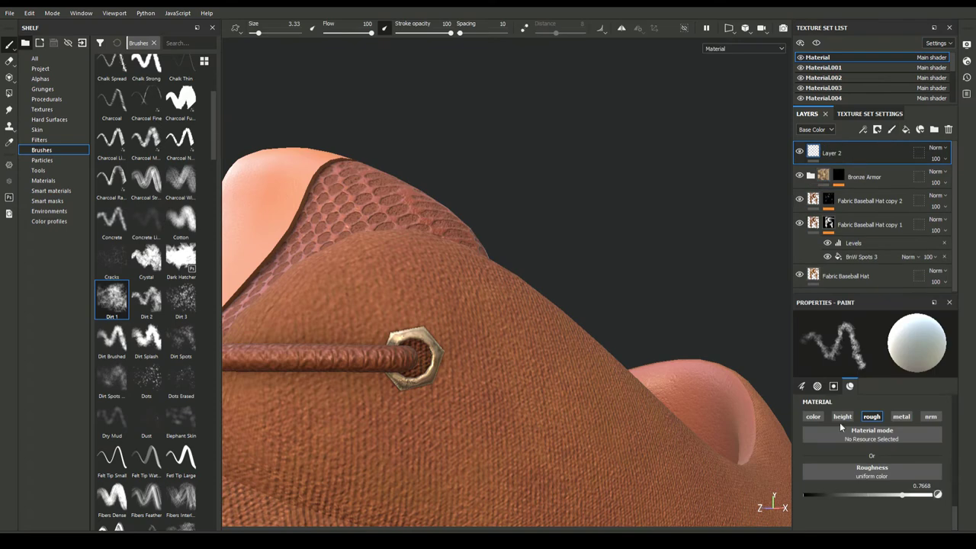
left_click(839, 422)
key("F1")
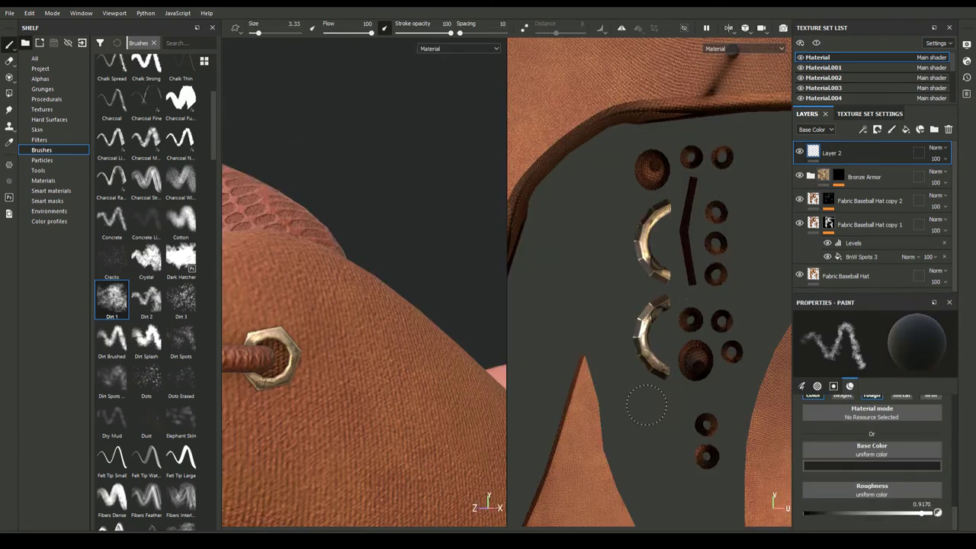
mouse_move(398, 374)
left_mouse_down("alt")
mouse_move(424, 340)
mouse_move(442, 339)
left_mouse_up("alt")
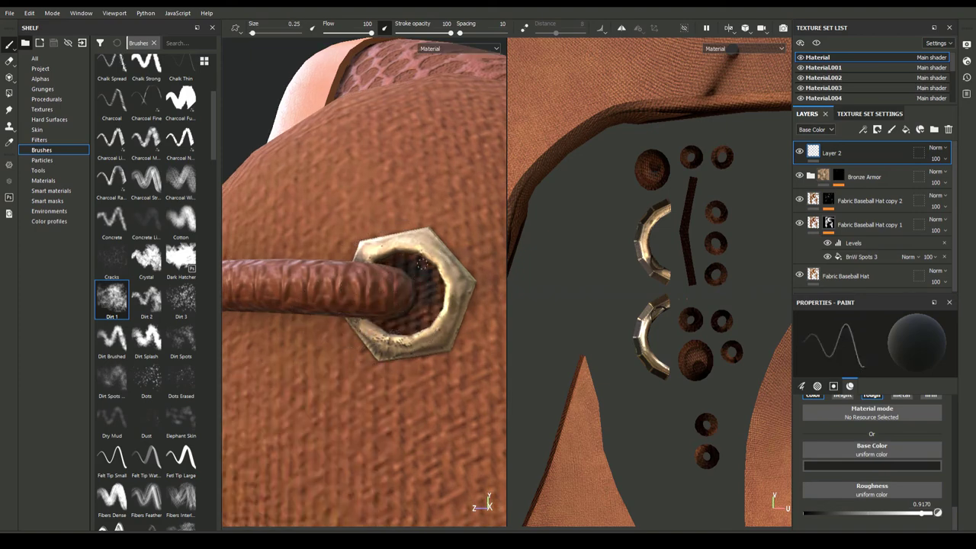
mouse_move(421, 263)
left_mouse_down("alt")
mouse_move(410, 326)
mouse_move(358, 324)
left_mouse_up("alt")
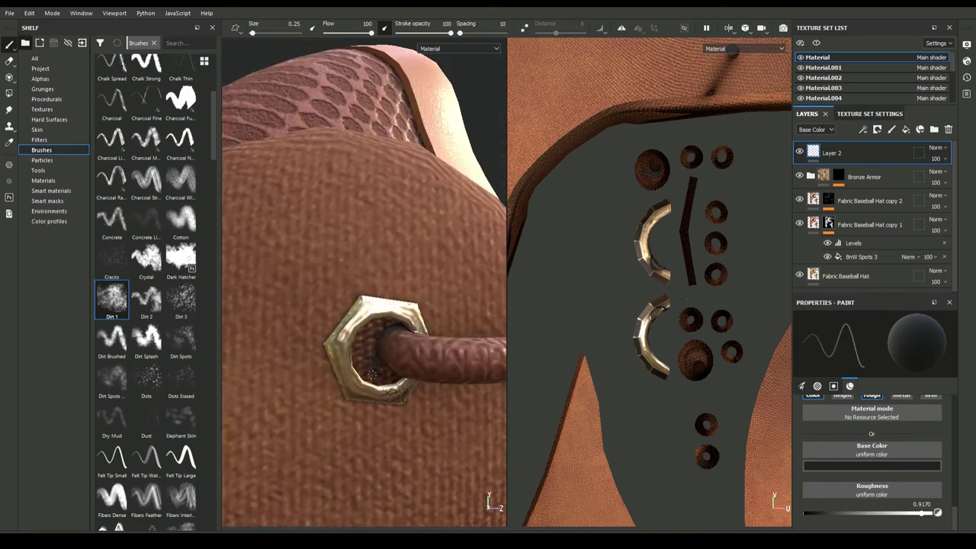
mouse_move(370, 374)
left_mouse_down("alt")
mouse_move(388, 328)
mouse_move(158, 524)
left_mouse_up("alt")
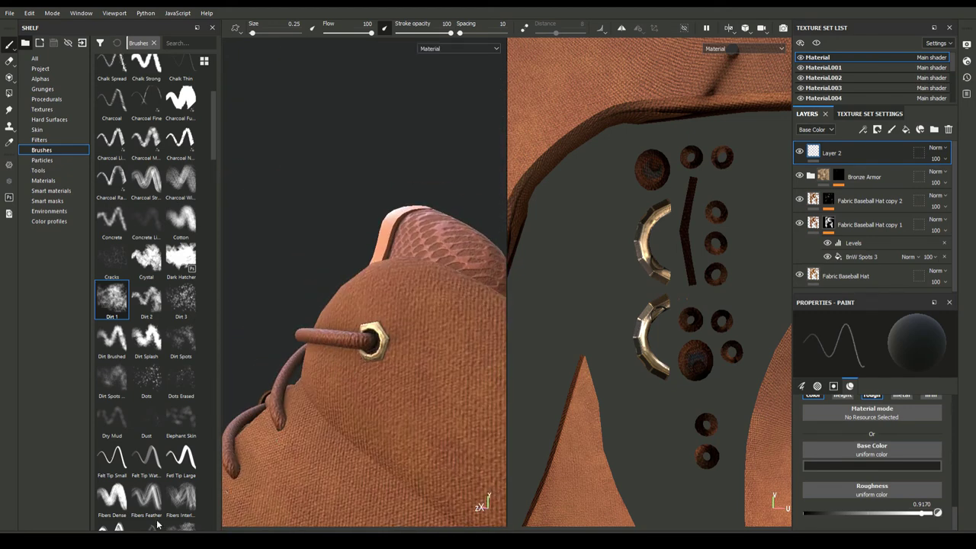
left_click_drag(149, 462, 139, 464, "alt")
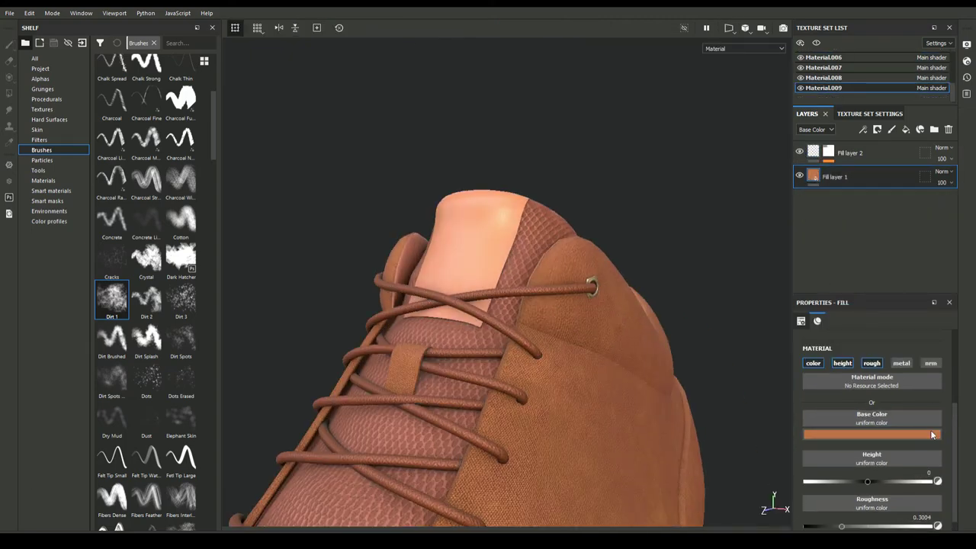
Orbit the Material.008 view to bring the shoe's inner sole into view.
scroll(447, 364, "up", 5)
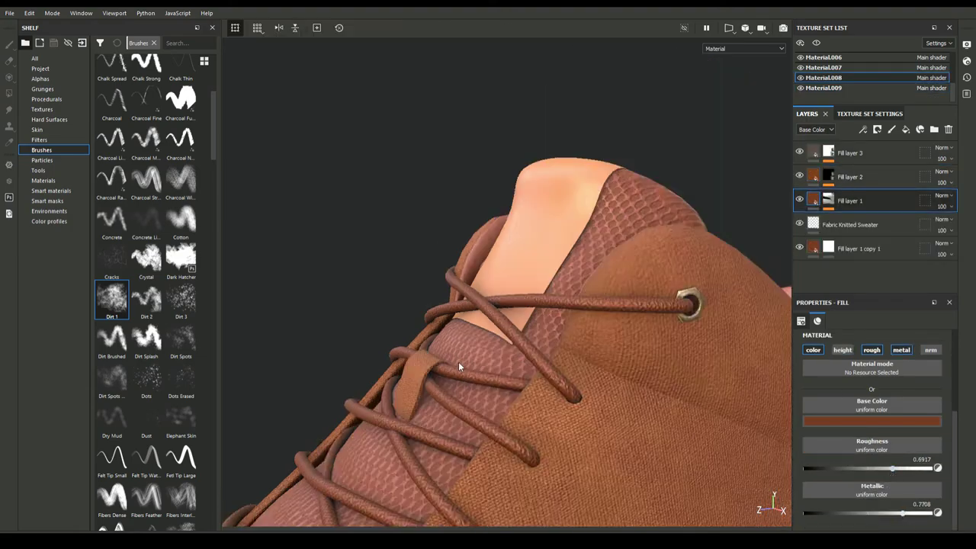
right_click_drag(459, 367, 433, 375, "alt")
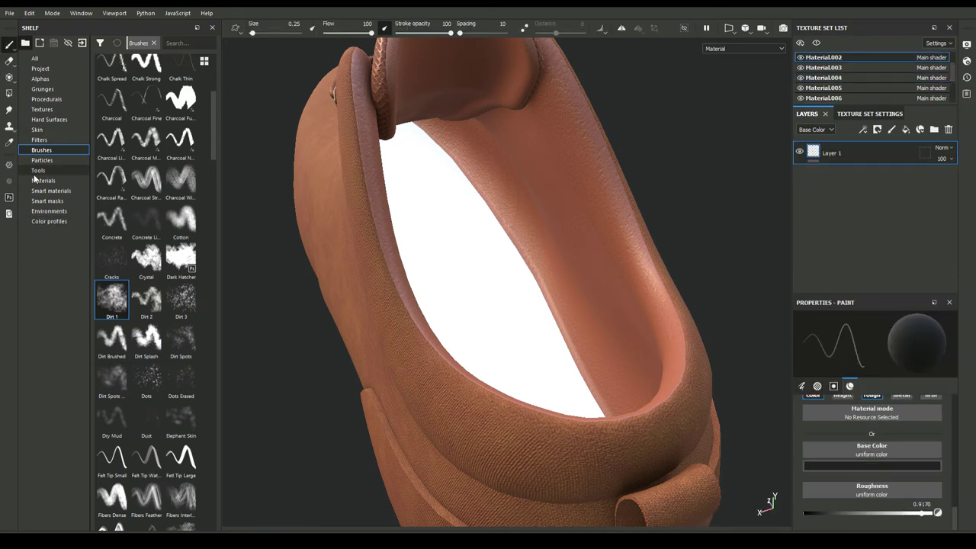
Apply Fabric Rough to the insole, move it below Layer 1, and add a fill layer.
left_click(43, 180)
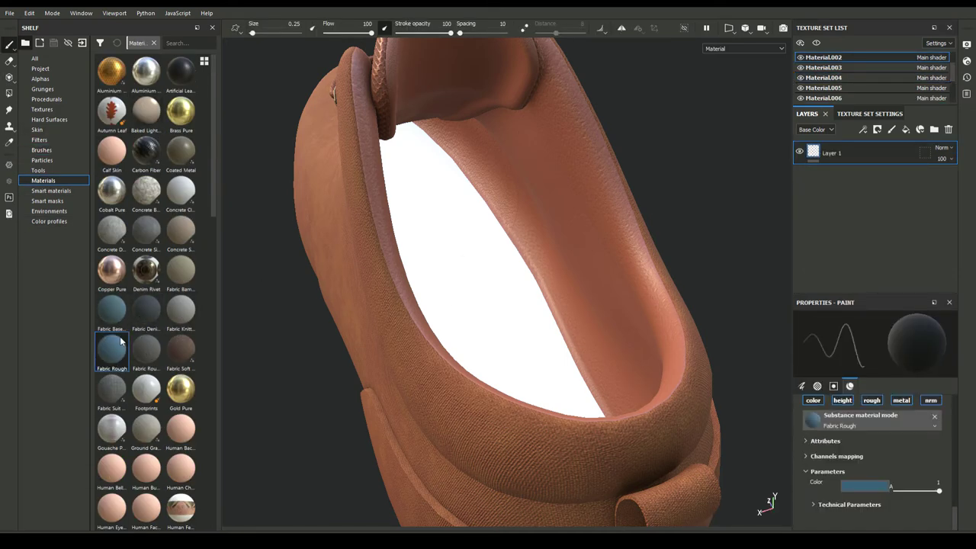
left_click_drag(114, 345, 379, 288)
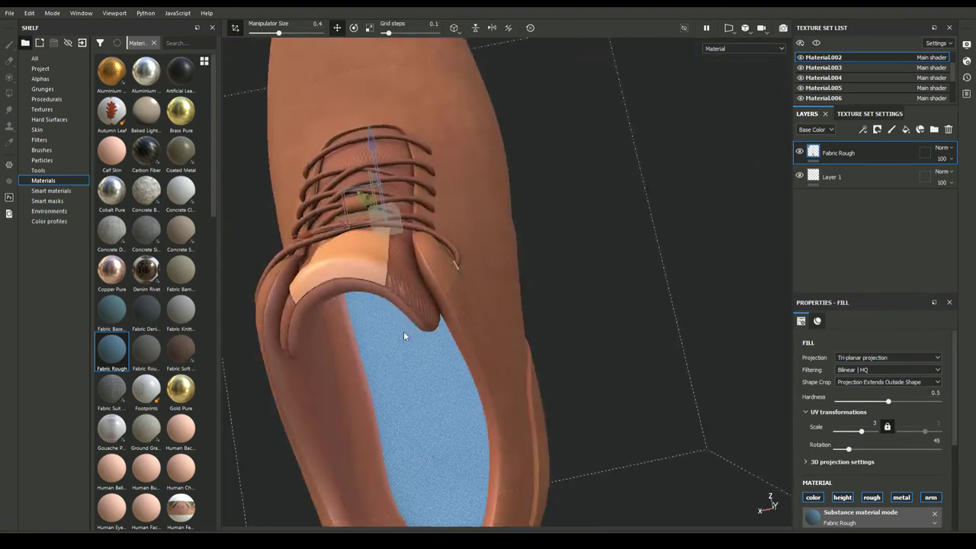
left_click_drag(472, 333, 360, 31, "alt")
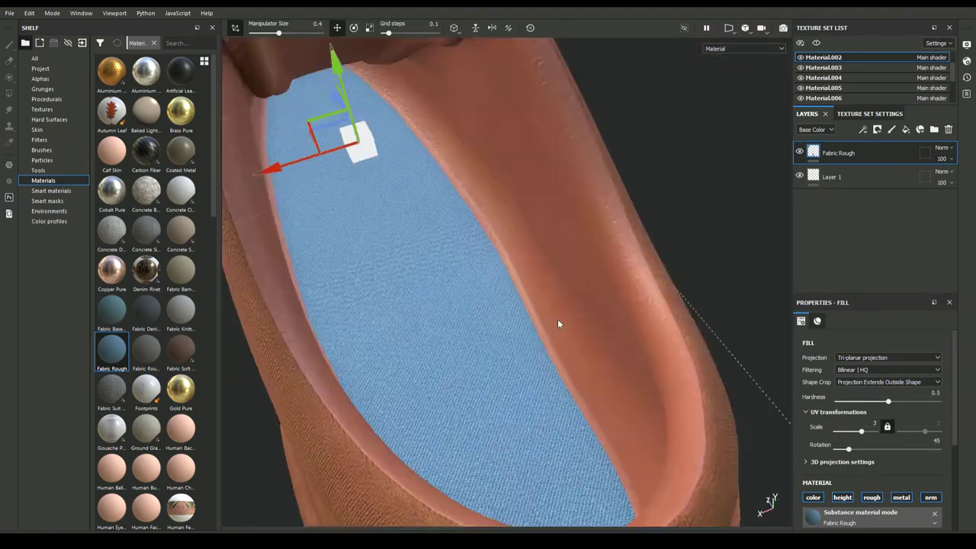
scroll(872, 398, "down", 3)
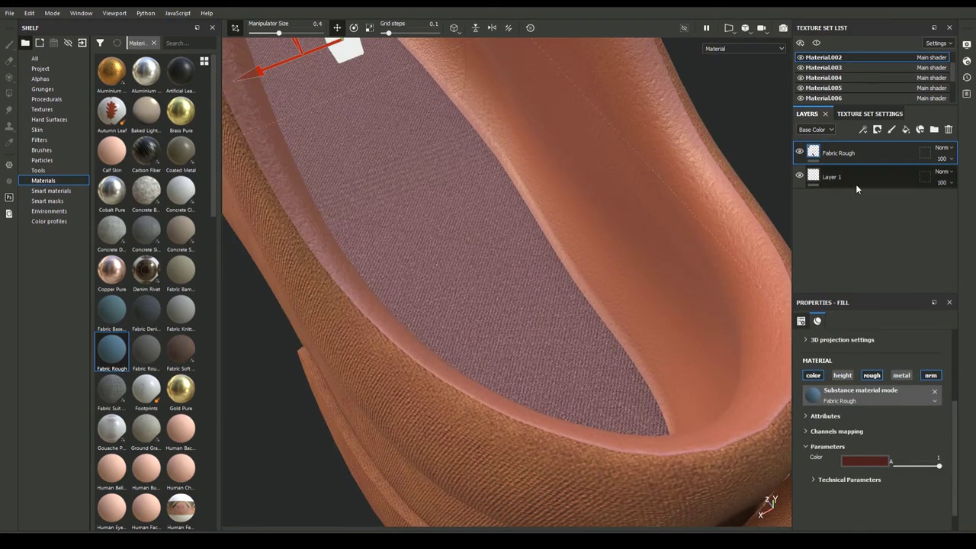
left_click_drag(838, 153, 853, 187)
left_click(905, 129)
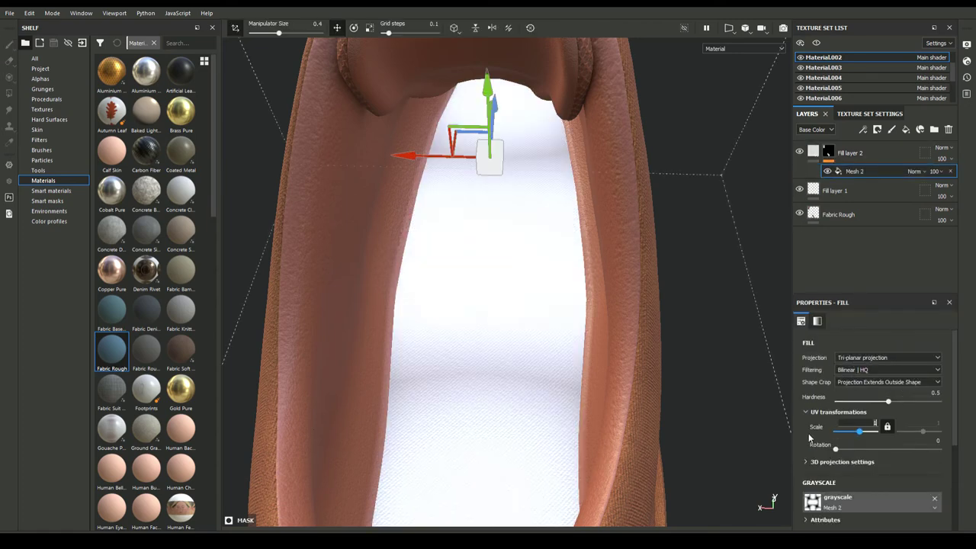
Tile the Mesh 2 mask at UV scale 128 with rotation 45 on Fill layer 2.
mouse_move(859, 431)
left_mouse_down()
mouse_move(874, 430)
mouse_move(791, 431)
left_mouse_up()
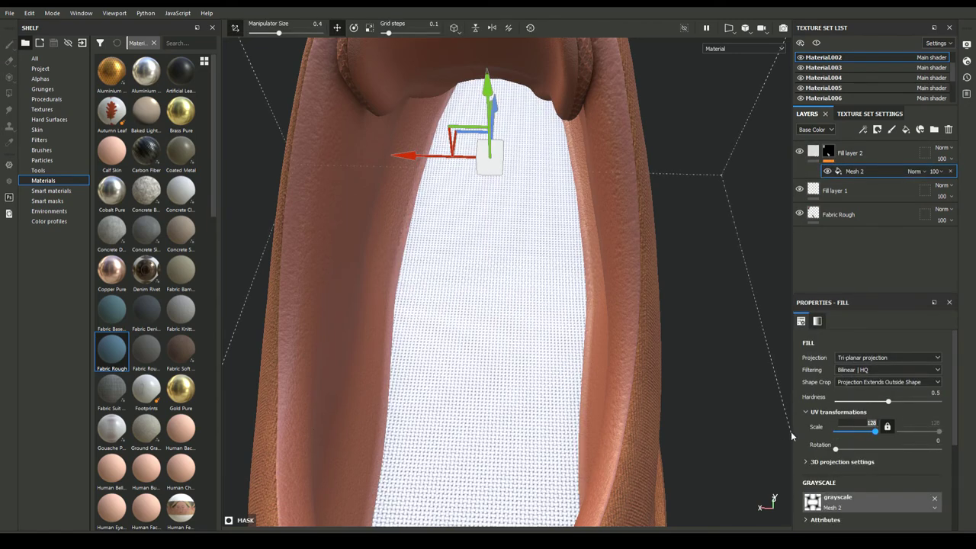
scroll(799, 433, "down", 3)
scroll(823, 404, "up", 3)
scroll(831, 478, "down", 1)
scroll(839, 442, "down", 1)
scroll(848, 414, "up", 1)
left_click_drag(835, 405, 847, 405)
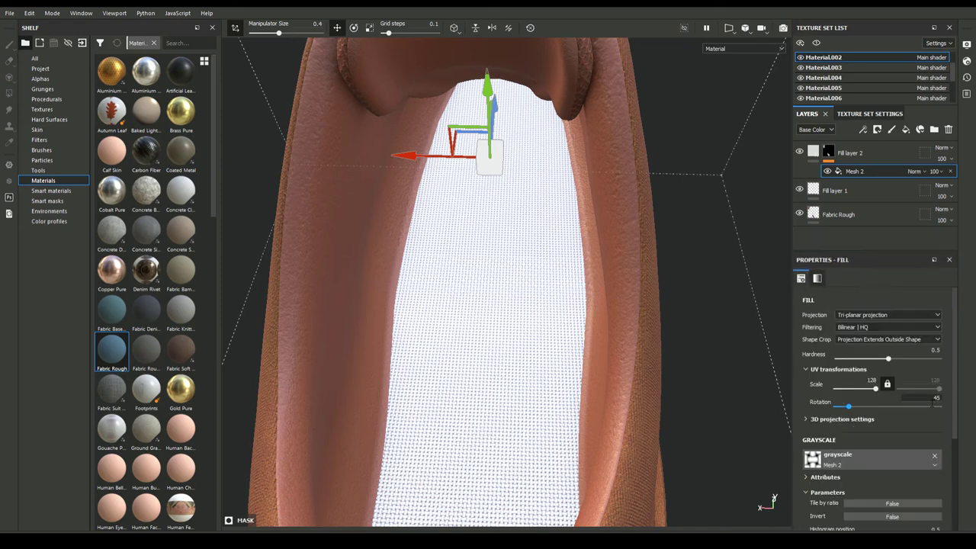
left_click(831, 214)
left_click(846, 153)
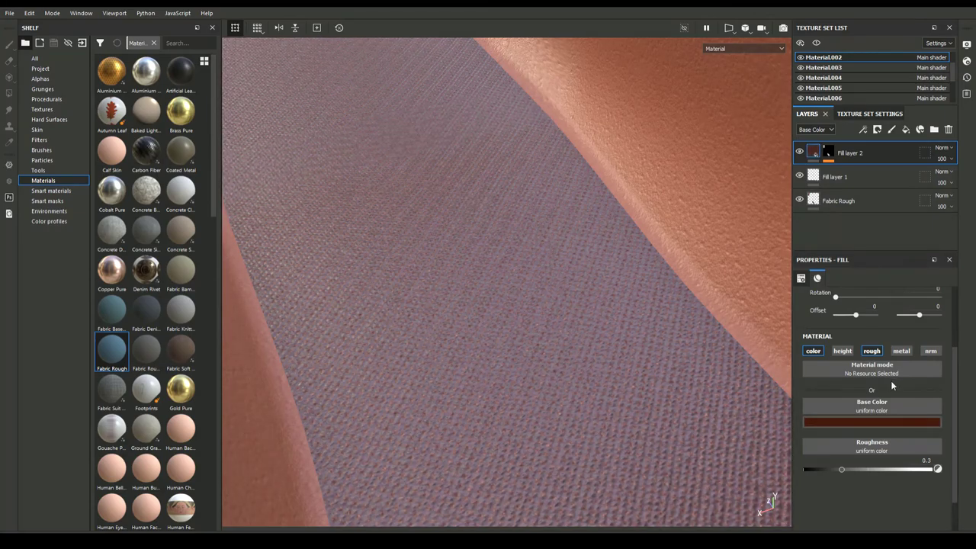
Set Fill layer 2 roughness to 0.6957 and hide Fill layer 1.
left_click(890, 469)
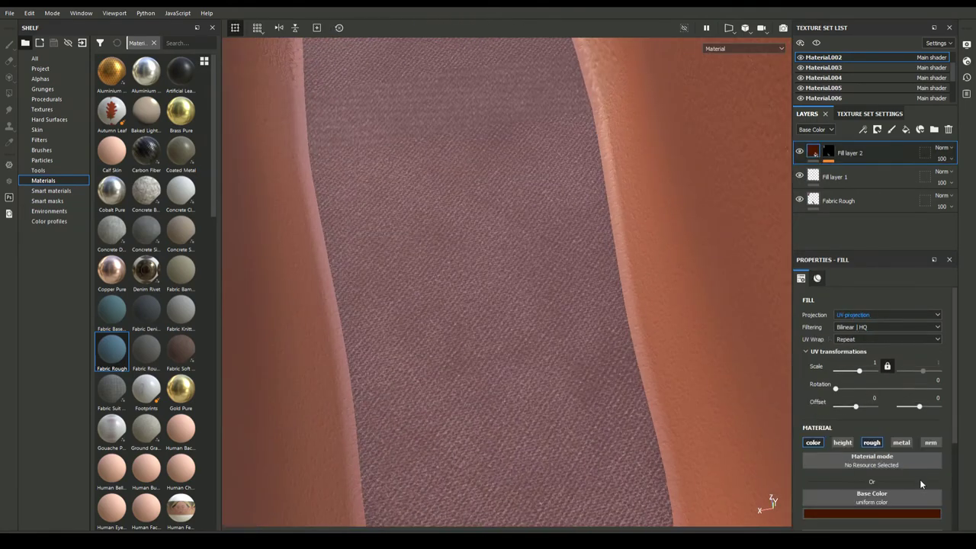
left_click(816, 176)
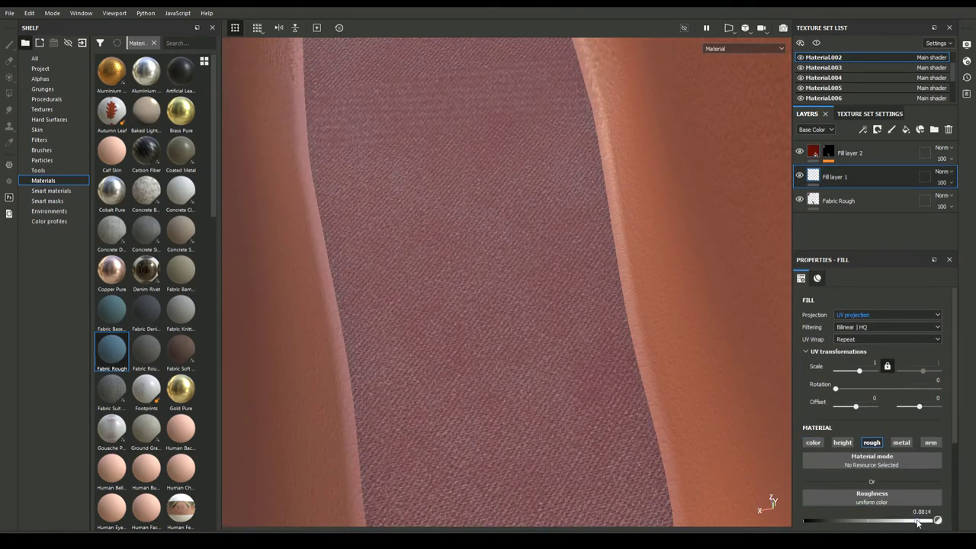
left_click(799, 175)
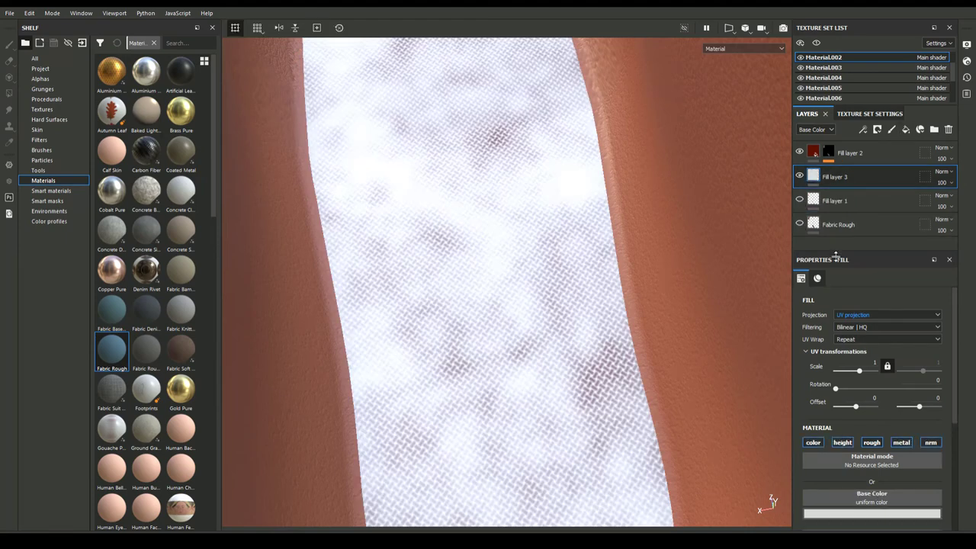
scroll(854, 444, "down", 2)
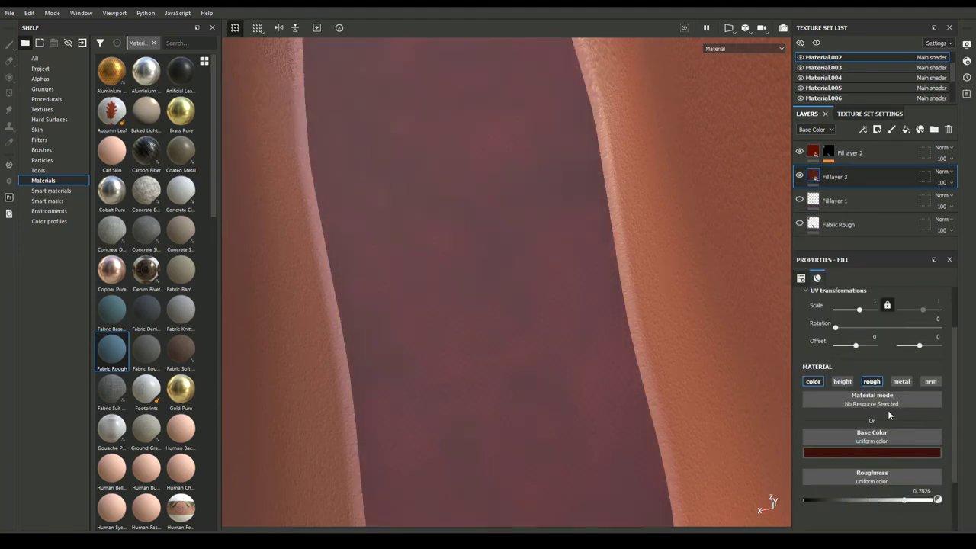
left_click(849, 153)
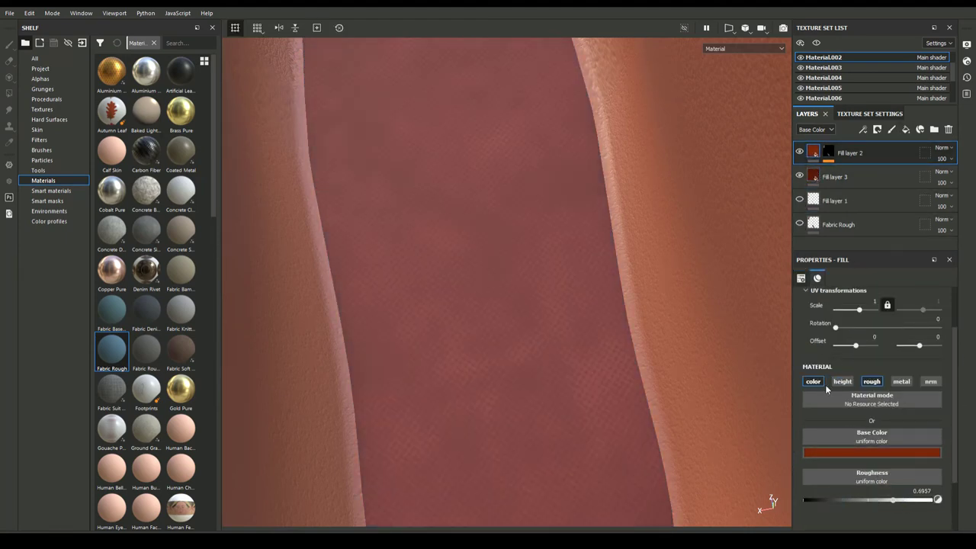
scroll(433, 328, "down", 5)
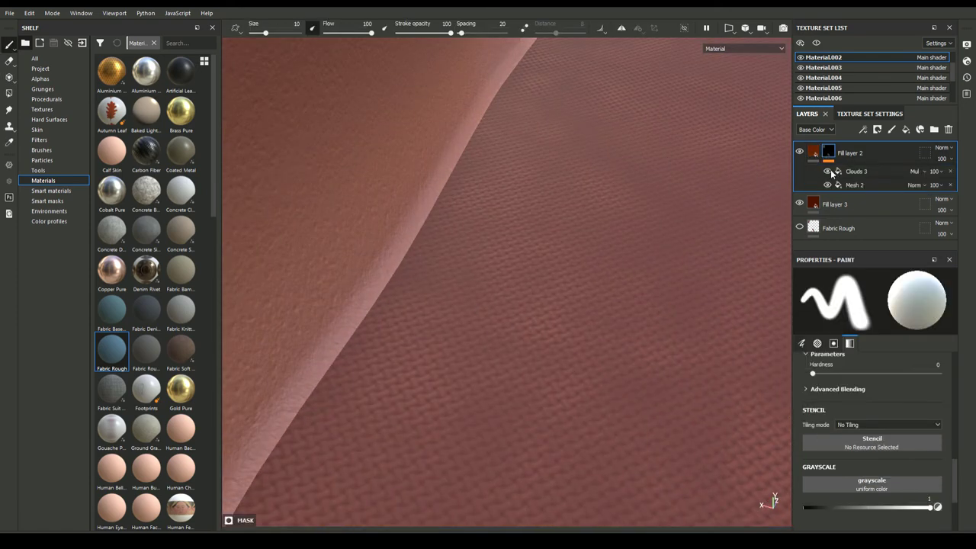
Move Fill layer 2 copy 1, with its Clouds 3 and Mesh 2 masks, below Fill layer 2.
left_click_drag(858, 152, 869, 225)
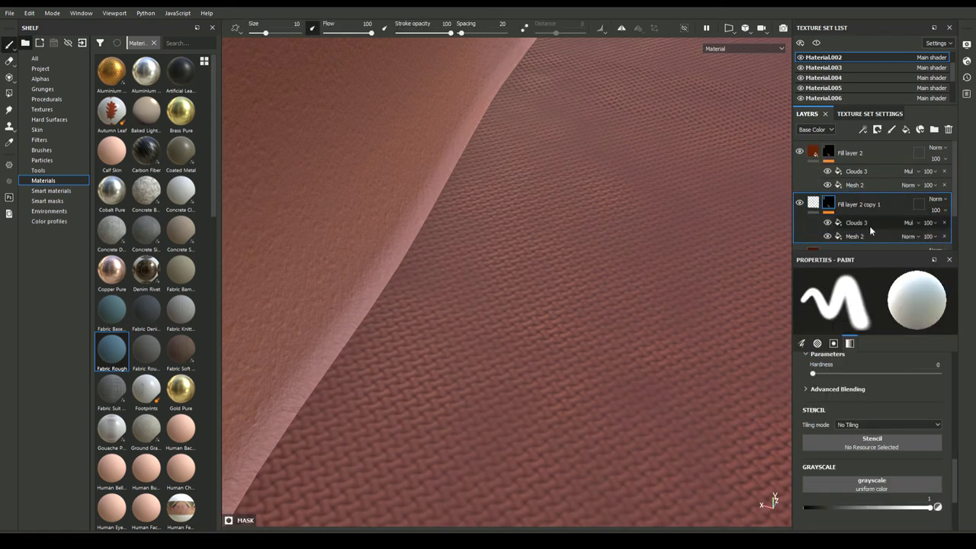